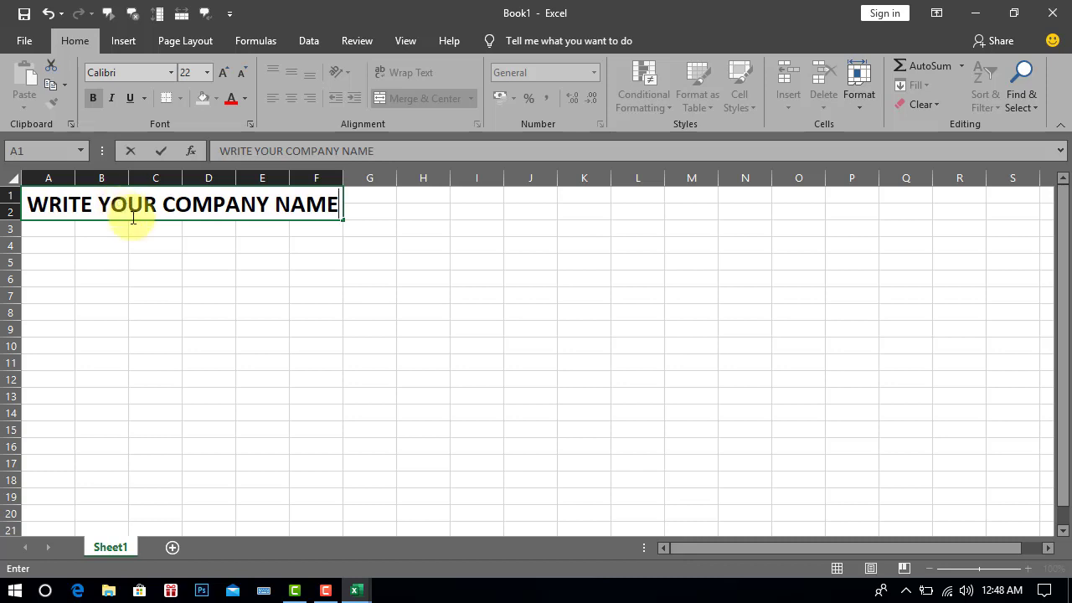
- Merge and center columns A to F separately in each of rows 3 through 8 below the company name
{"action": "left_click", "coordinate": [163, 263]}
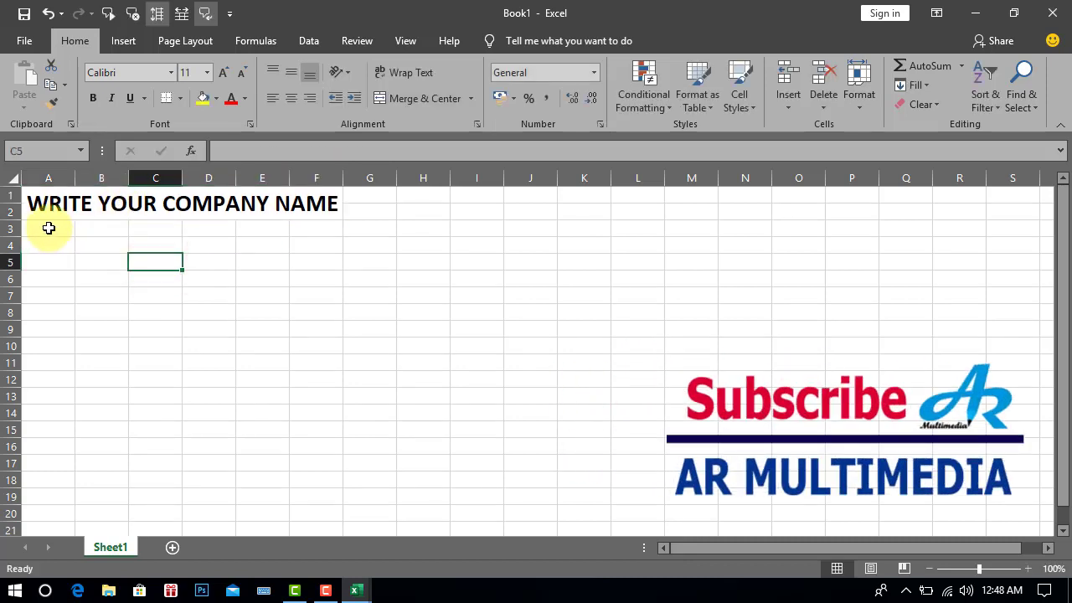
{"action": "left_click_drag", "start_coordinate": [37, 228], "coordinate": [304, 236]}
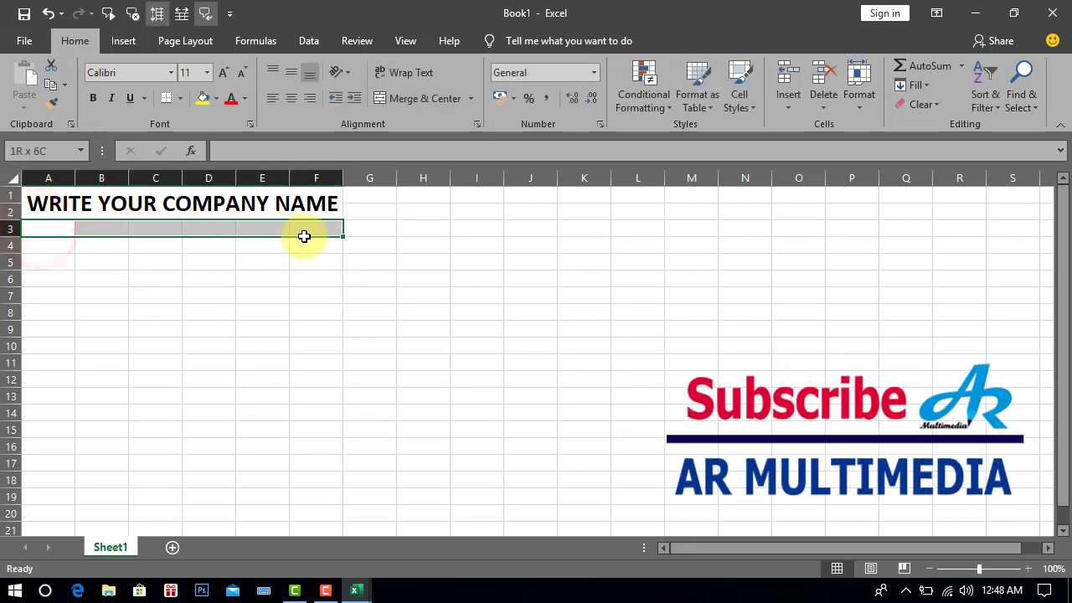
{"action": "left_click", "coordinate": [414, 98]}
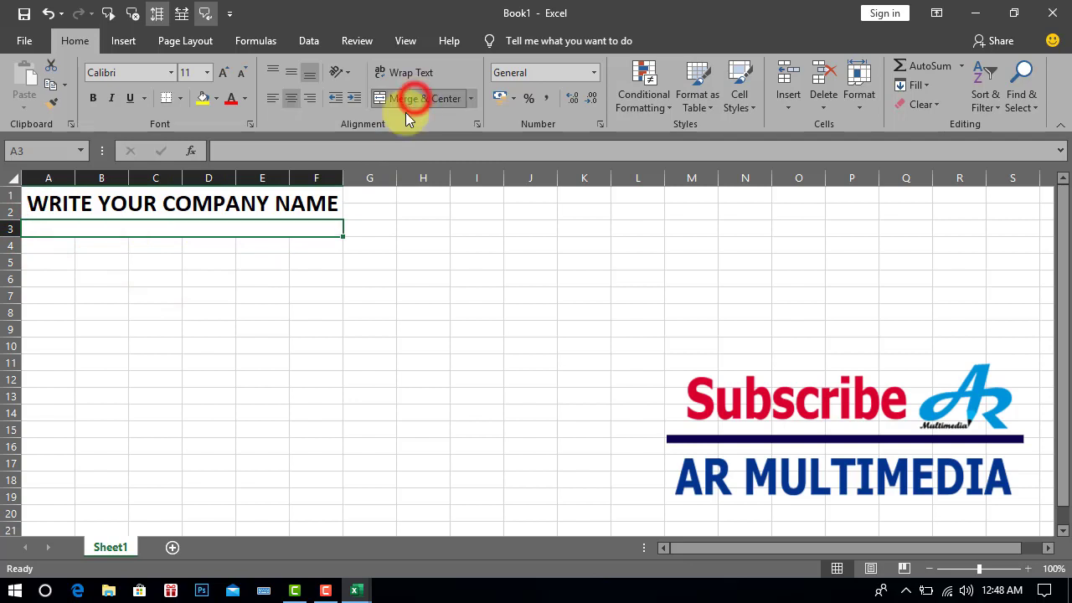
{"action": "left_click_drag", "start_coordinate": [40, 245], "coordinate": [309, 244]}
{"action": "left_click", "coordinate": [429, 99]}
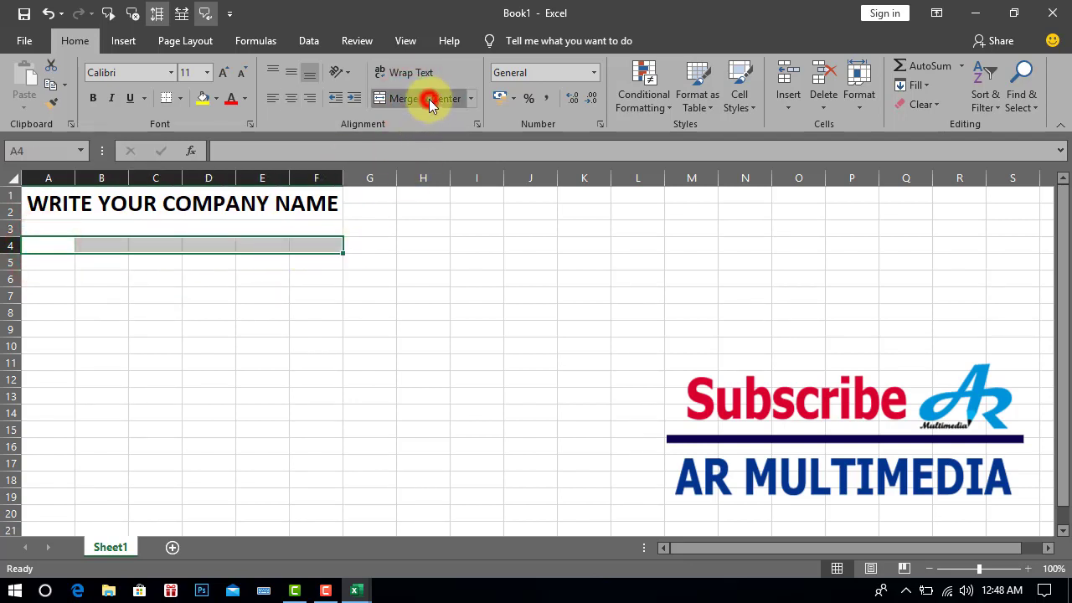
{"action": "left_click_drag", "start_coordinate": [39, 264], "coordinate": [315, 266]}
{"action": "left_click", "coordinate": [419, 101]}
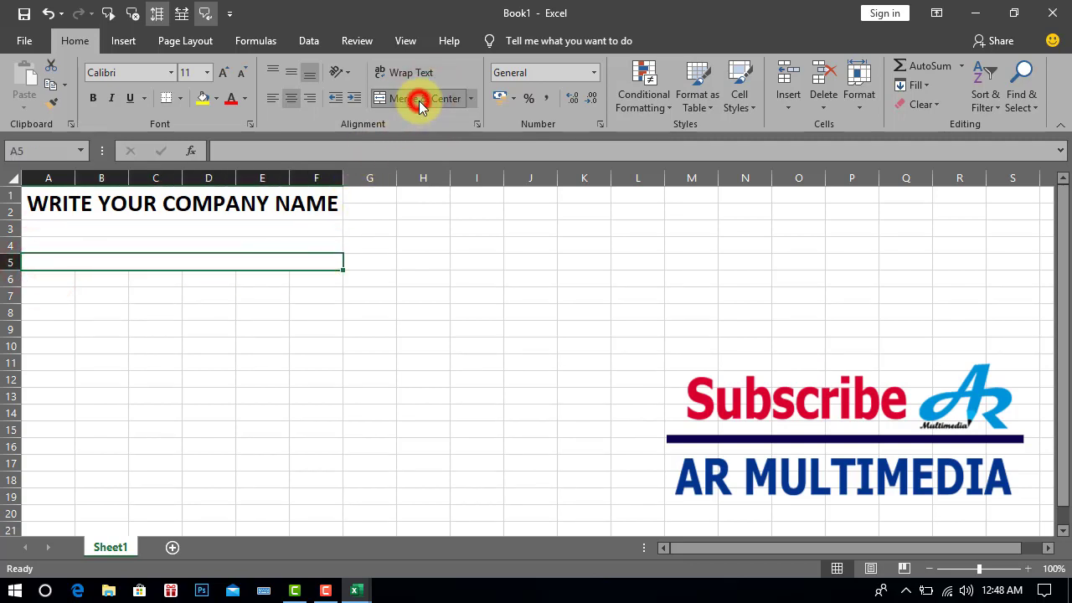
{"action": "left_click_drag", "start_coordinate": [43, 282], "coordinate": [317, 283]}
{"action": "left_click", "coordinate": [425, 101]}
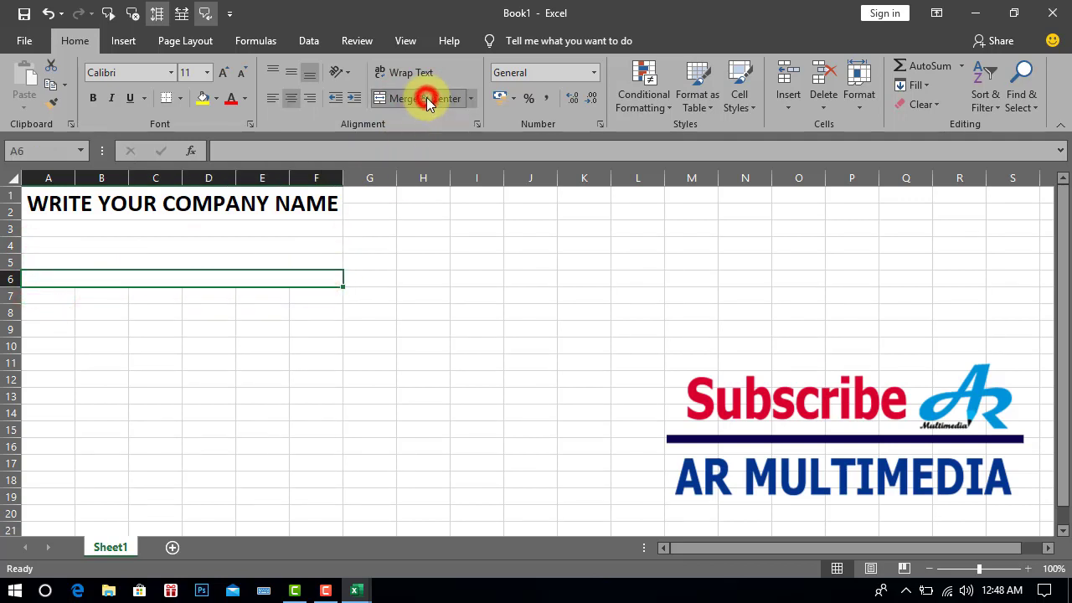
{"action": "left_click_drag", "start_coordinate": [46, 297], "coordinate": [316, 297]}
{"action": "left_click", "coordinate": [421, 101]}
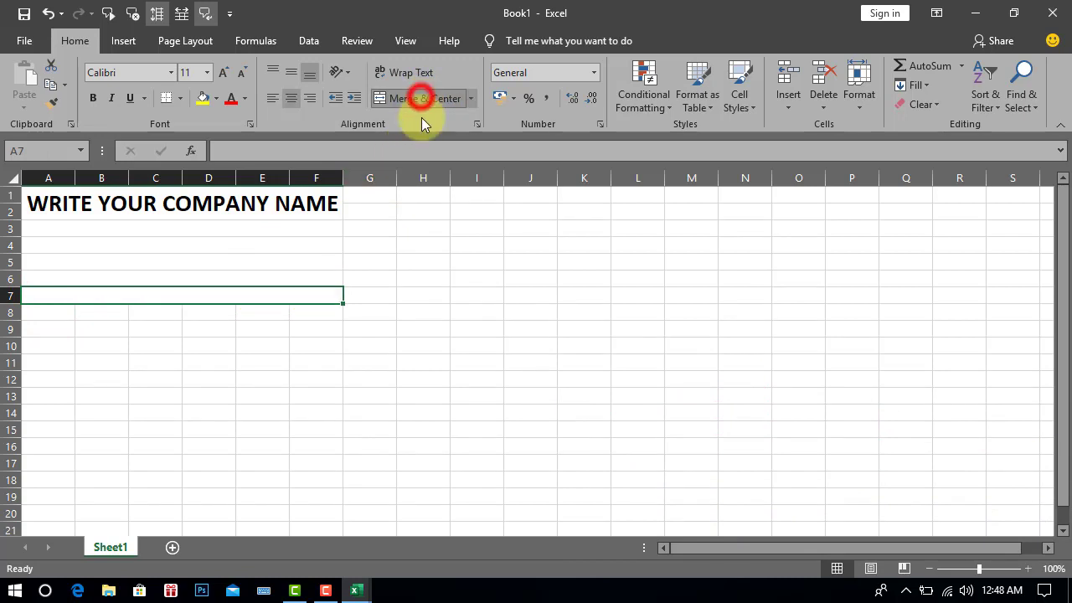
{"action": "left_click", "coordinate": [38, 313]}
{"action": "left_click_drag", "start_coordinate": [101, 313], "coordinate": [296, 311]}
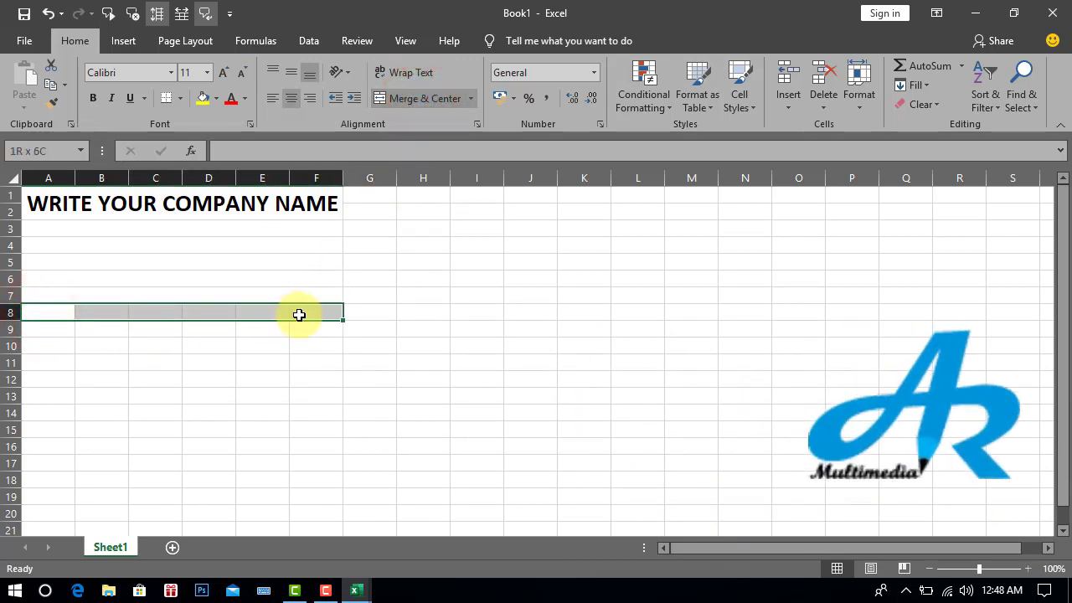
{"action": "left_click", "coordinate": [428, 100]}
- Set the font size of the merged cells in rows 3 to 8 to 12
{"action": "left_click_drag", "start_coordinate": [163, 228], "coordinate": [172, 310]}
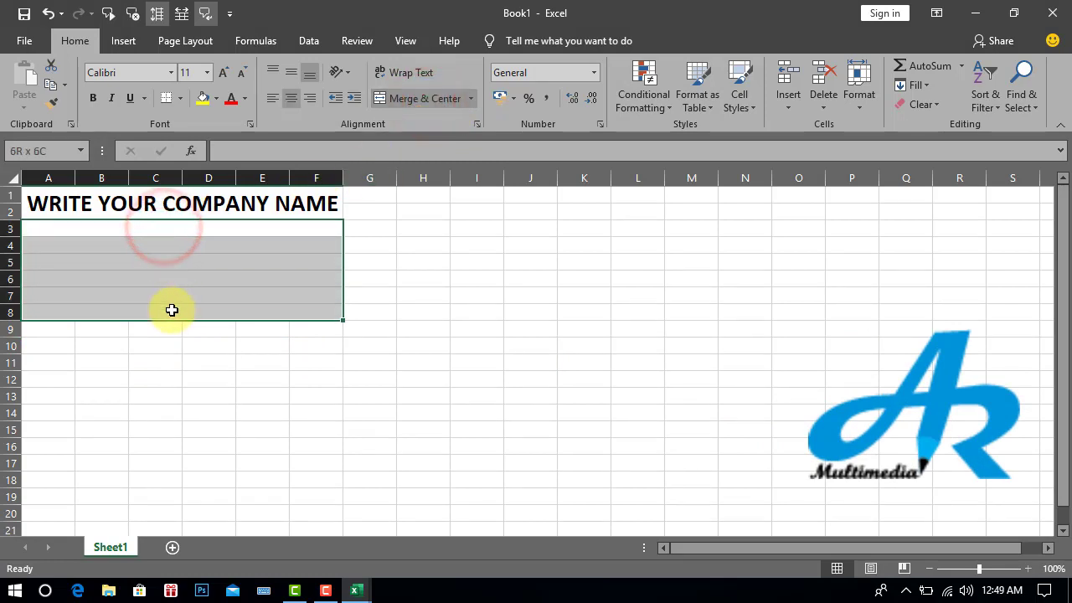
{"action": "left_click", "coordinate": [209, 73]}
{"action": "left_click", "coordinate": [190, 152]}
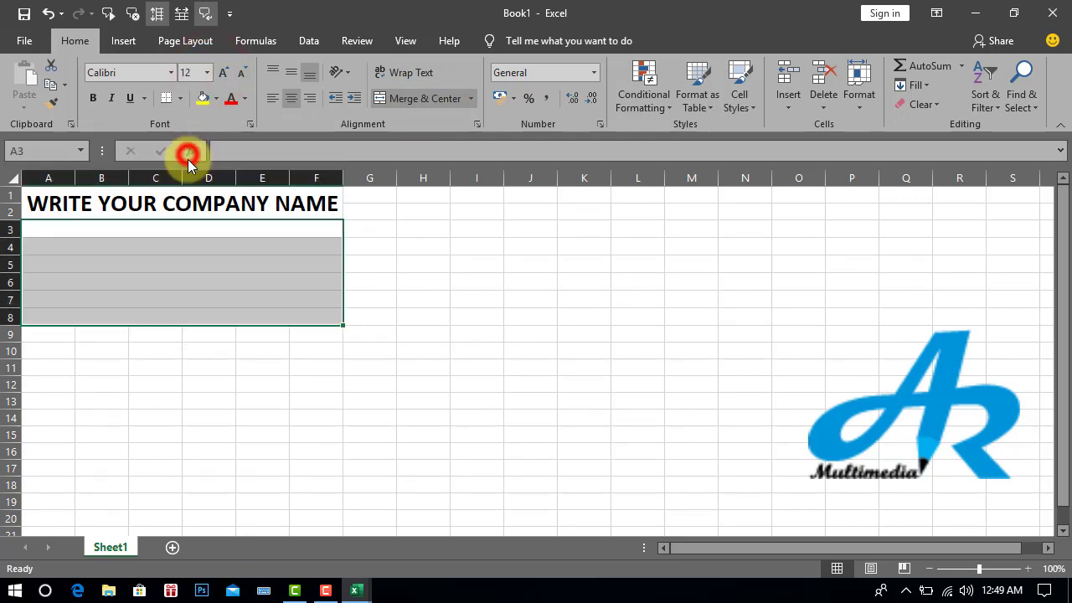
- Enter "WRITE YOUR ADDRESS HERE" in row 3 and "WRITE YOUR CITY & ZIP CODE HERE" in row 4
{"action": "left_click", "coordinate": [132, 229]}
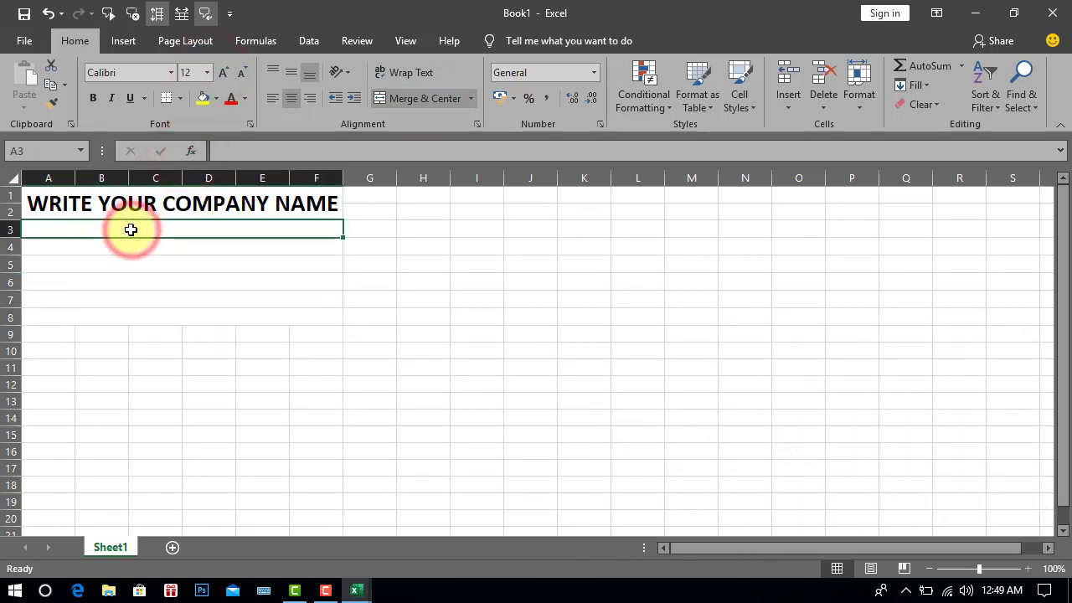
{"action": "type", "text": "W"}
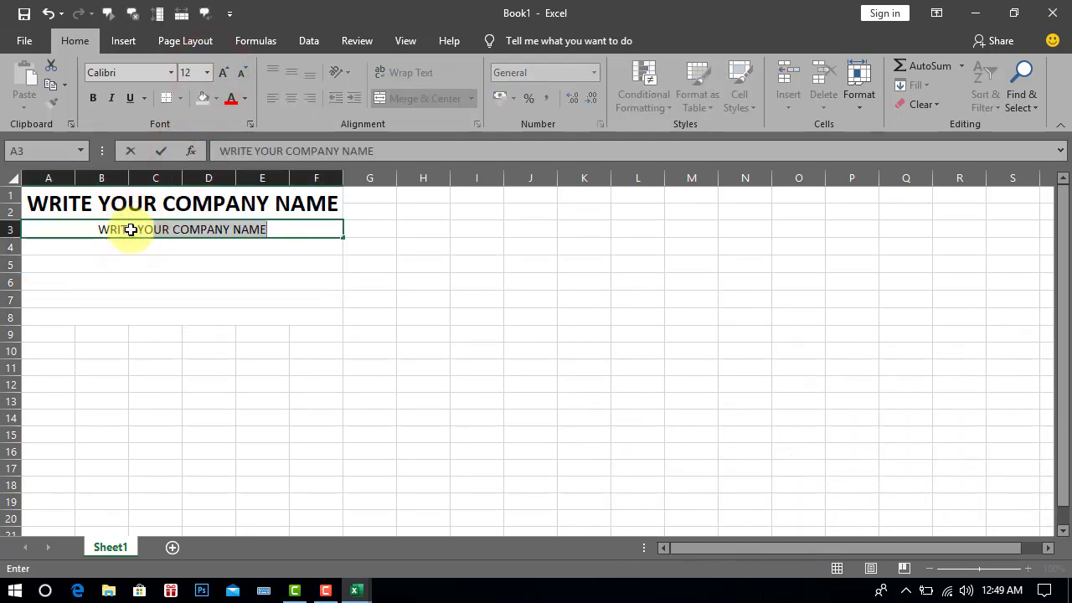
{"action": "type", "text": "RITE YOUR ADDRESS HERE"}
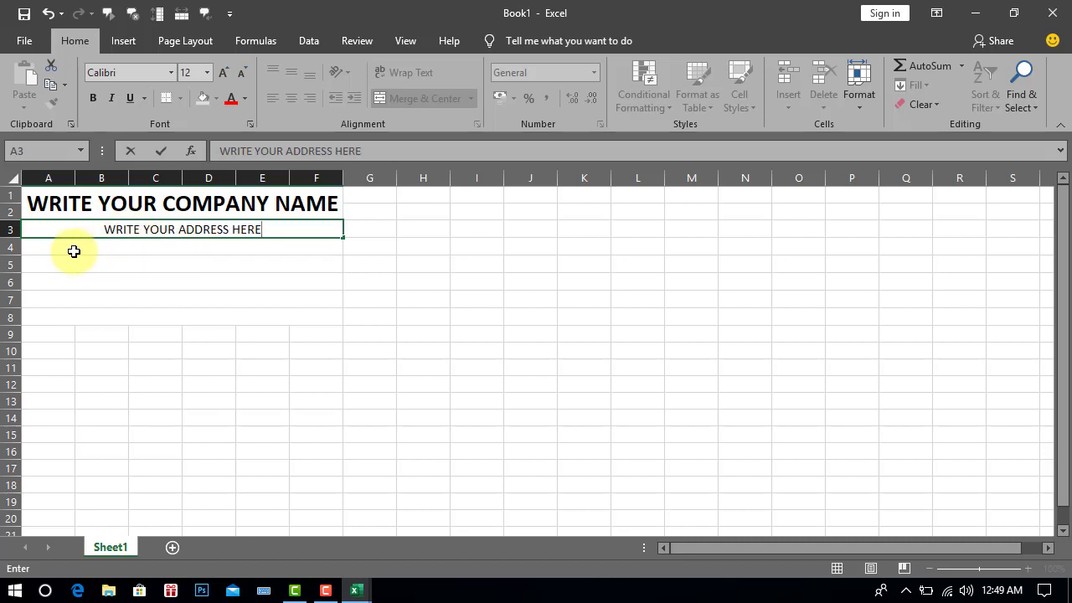
{"action": "left_click", "coordinate": [72, 248]}
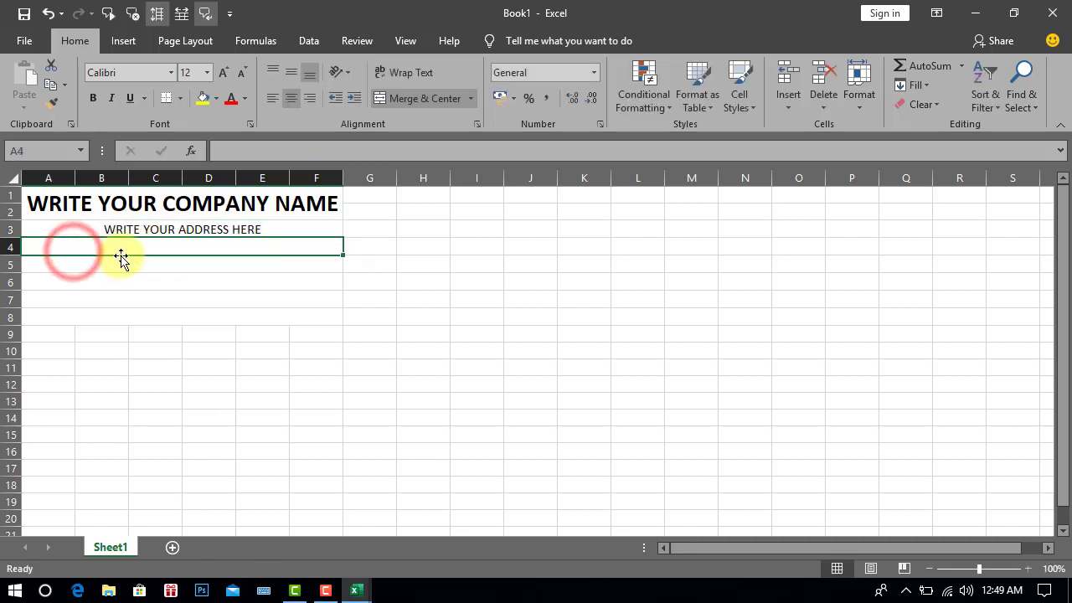
{"action": "type", "text": "WRITE YOUR CITY & ZIP CODE"}
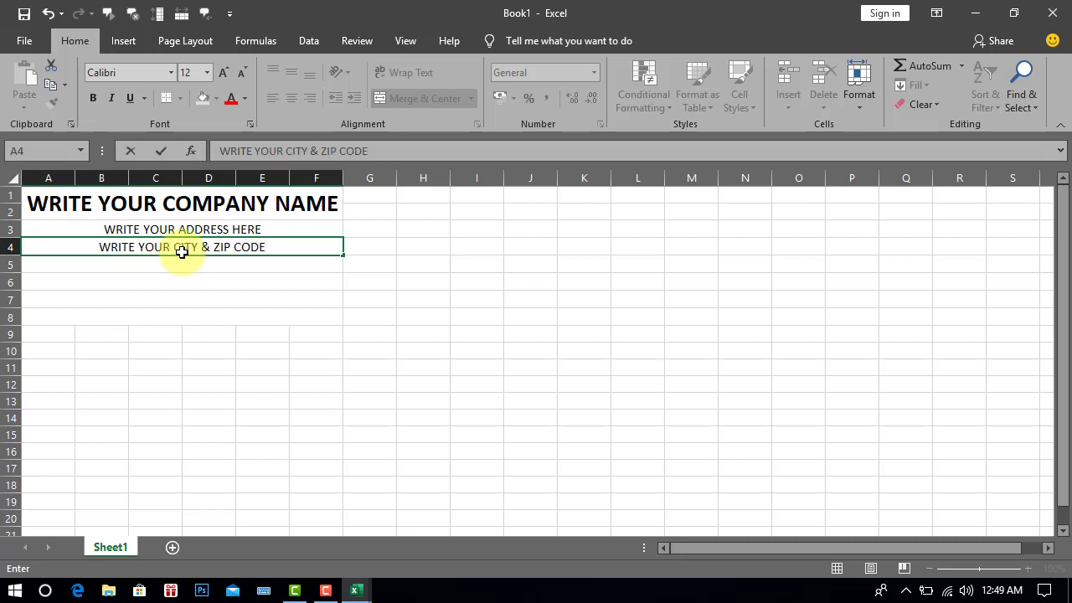
{"action": "type", "text": " HERE"}
- Enter "WRITE YOUR PHONE OR MOBILE NUMBER" in row 5 and "EMAIL ADDRESS HERE" in row 6
{"action": "left_click", "coordinate": [119, 262]}
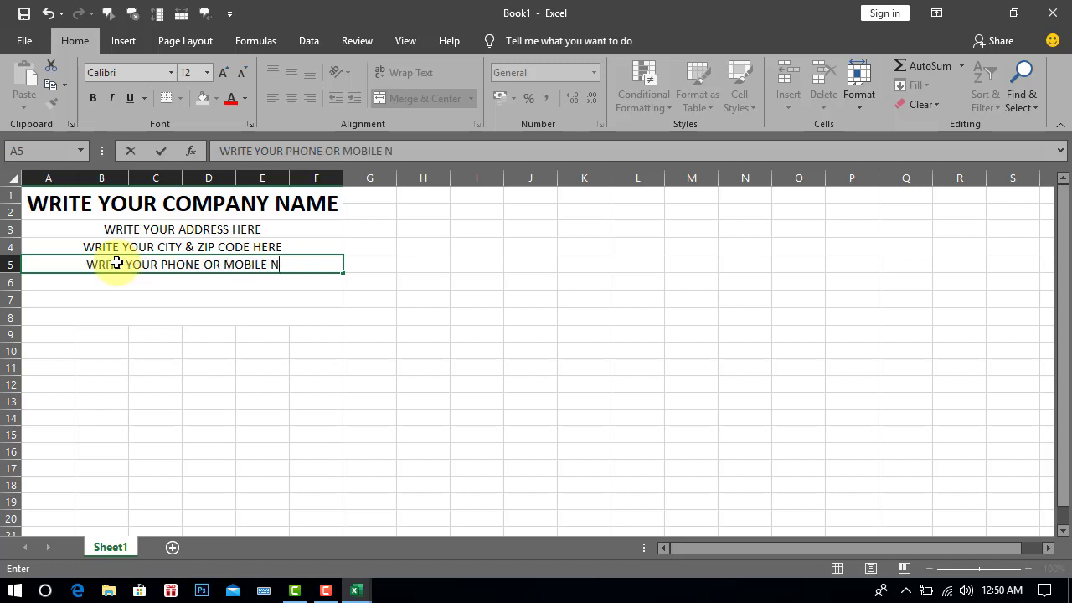
{"action": "key", "text": "ctrl+Return"}
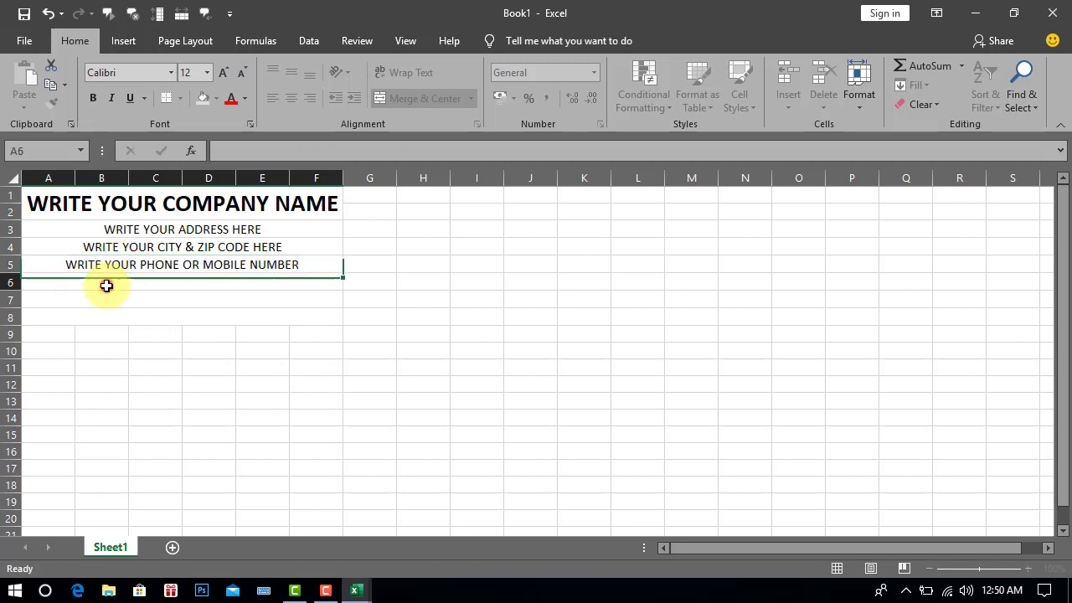
{"action": "left_click", "coordinate": [106, 285]}
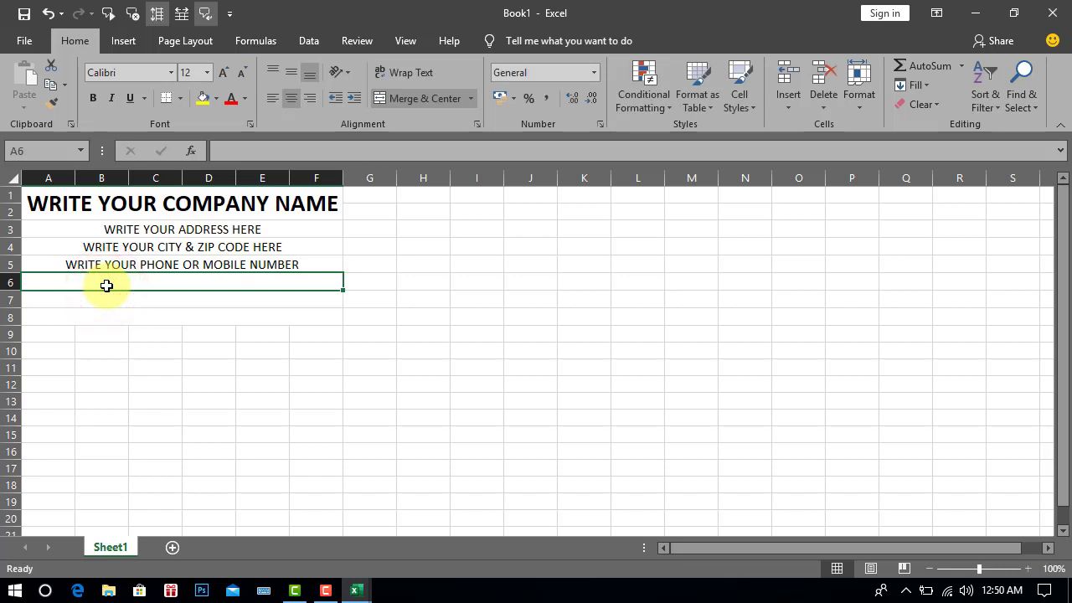
{"action": "type", "text": "EM"}
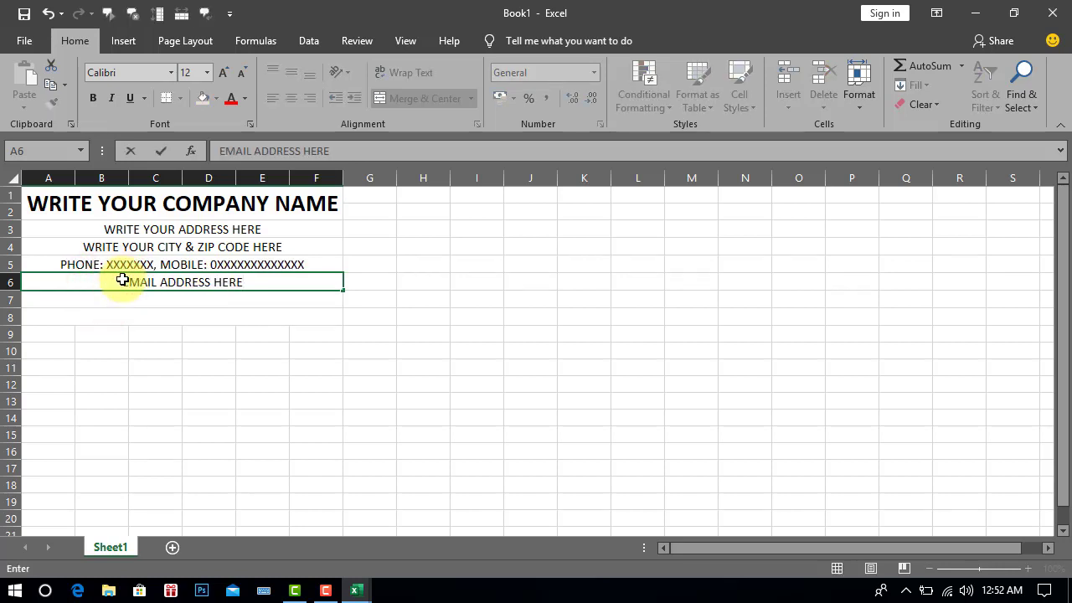
{"action": "type", "text": "AIL ADDRESS HERE"}
{"action": "left_click", "coordinate": [239, 339]}
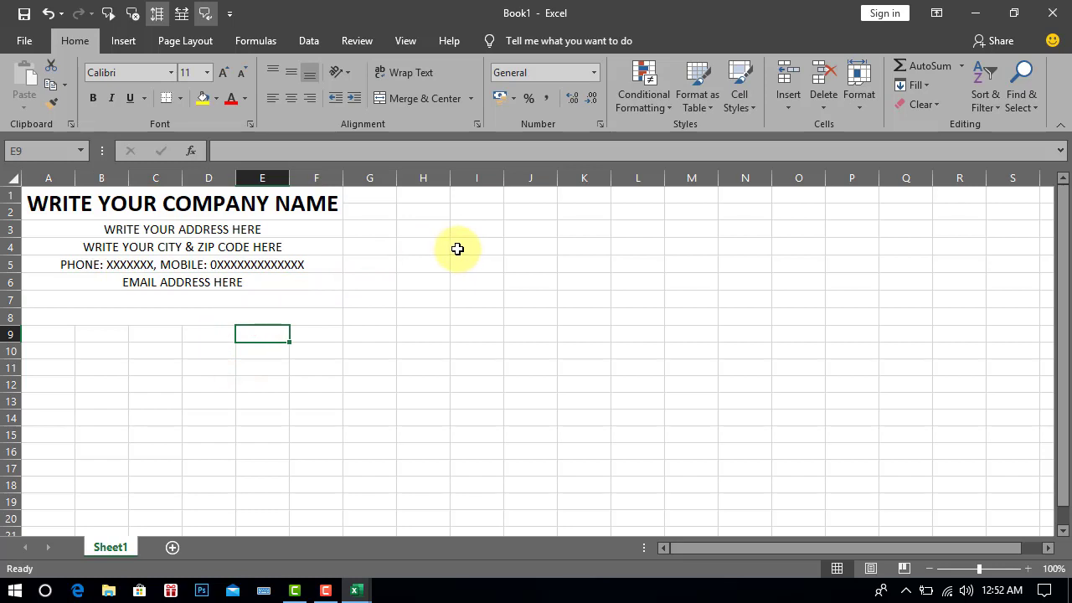
- Merge and center cells H1:J2 and format the merged cell as bold with font size 26
{"action": "left_click_drag", "start_coordinate": [433, 194], "coordinate": [534, 214]}
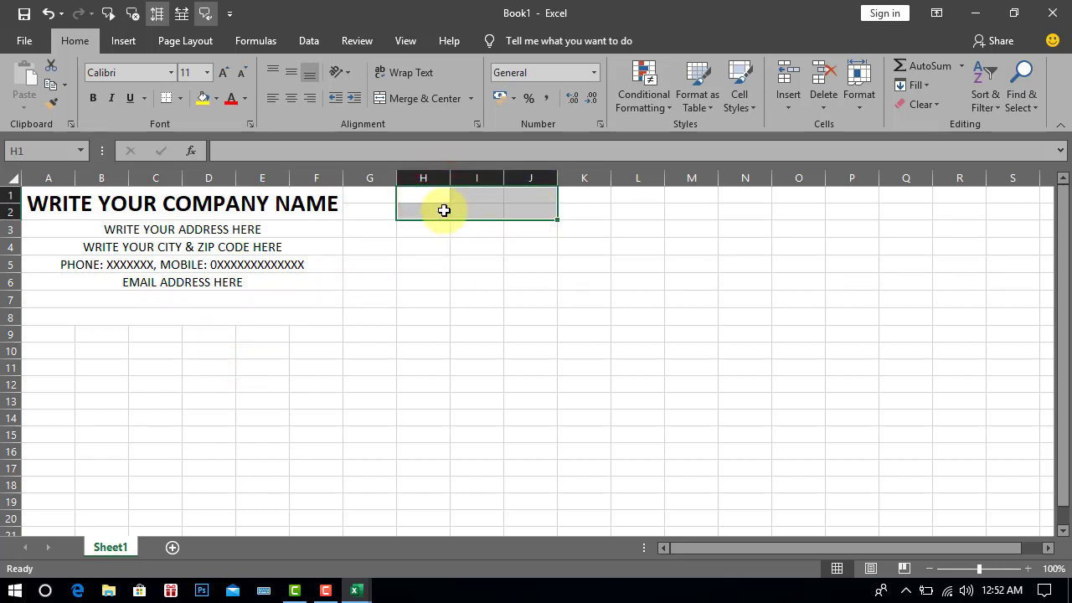
{"action": "left_click", "coordinate": [416, 99]}
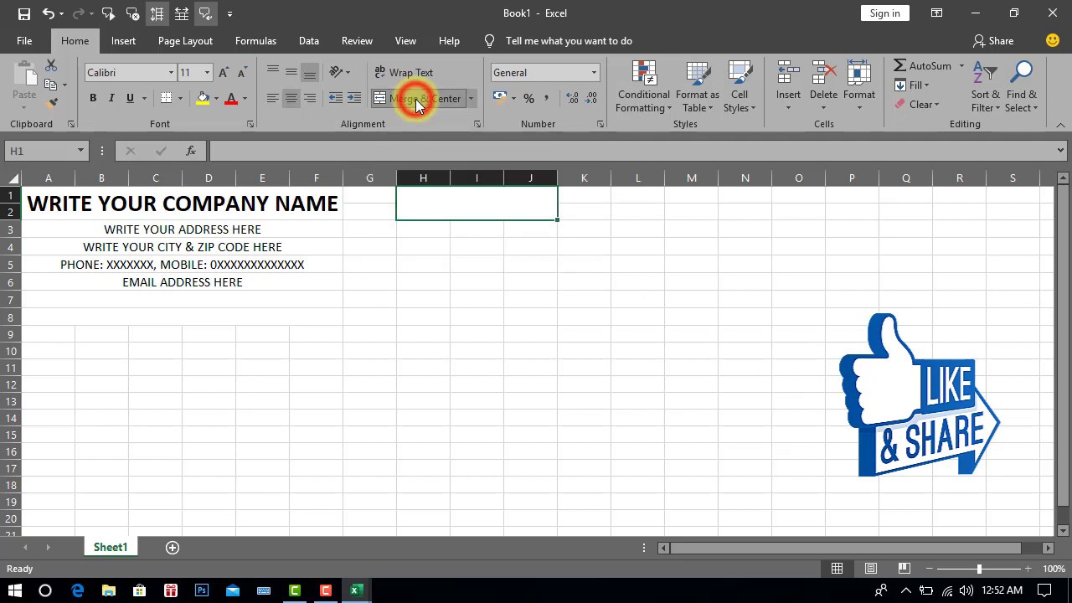
{"action": "left_click", "coordinate": [208, 72]}
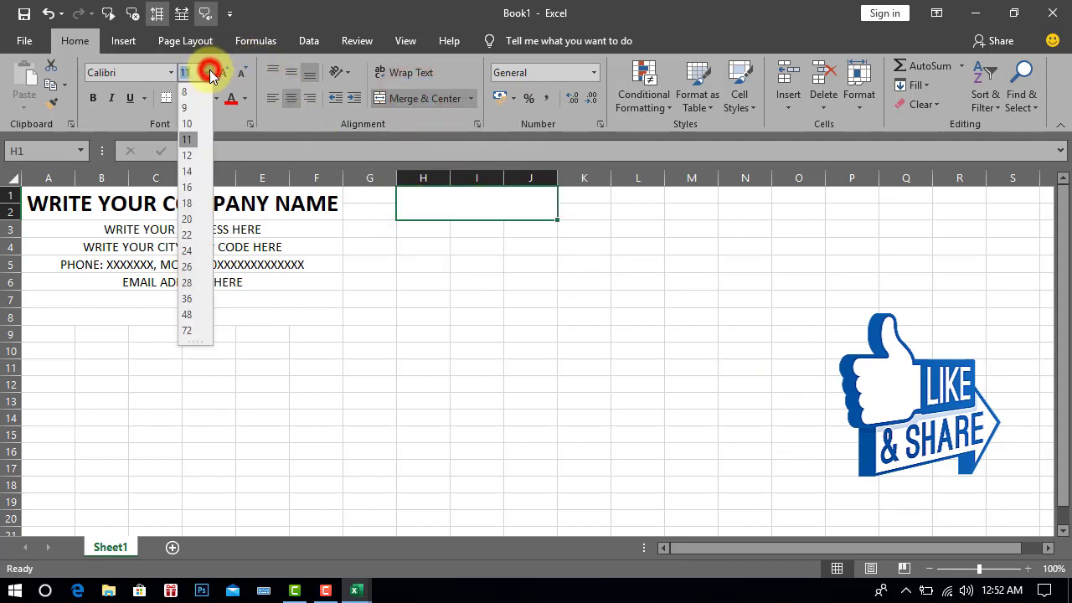
{"action": "left_click", "coordinate": [187, 268]}
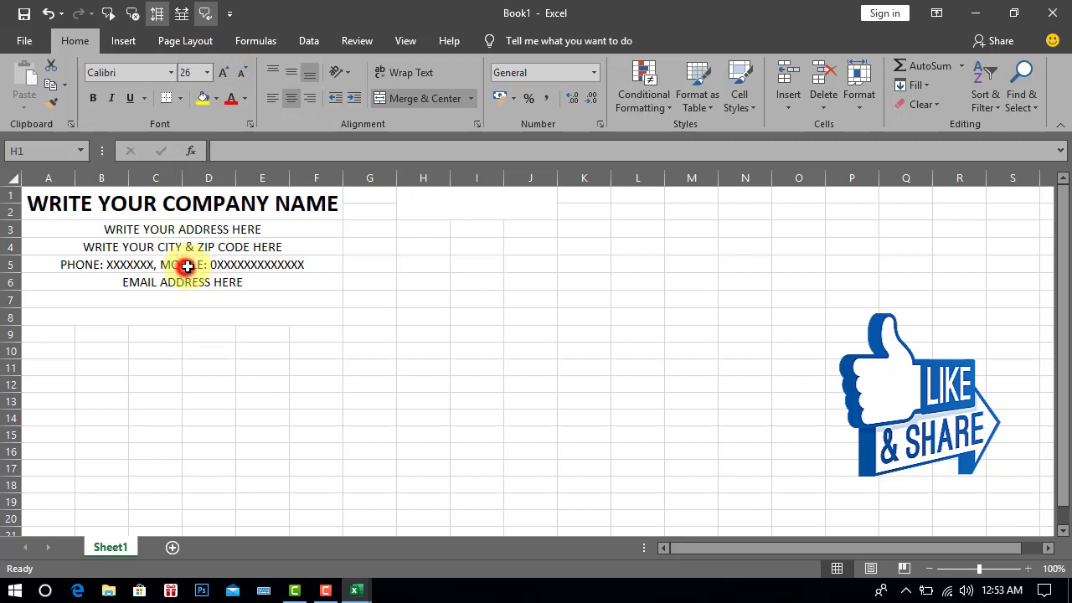
{"action": "left_click", "coordinate": [99, 99]}
- Enter the title "INVOICE" in the merged cell H1
{"action": "left_click", "coordinate": [420, 203]}
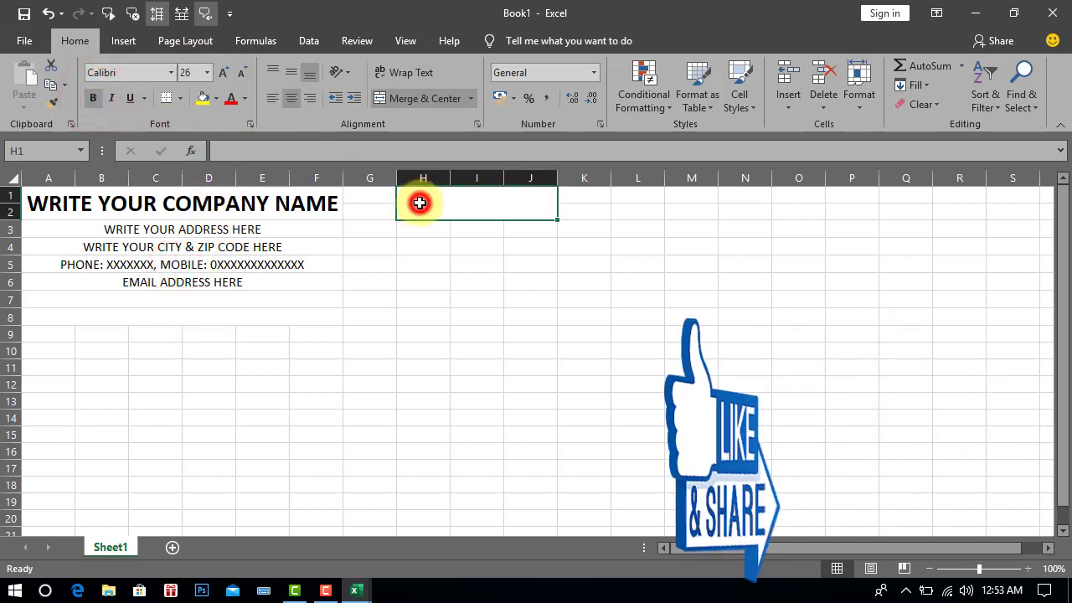
{"action": "type", "text": "INVOICE"}
{"action": "left_click", "coordinate": [454, 274]}
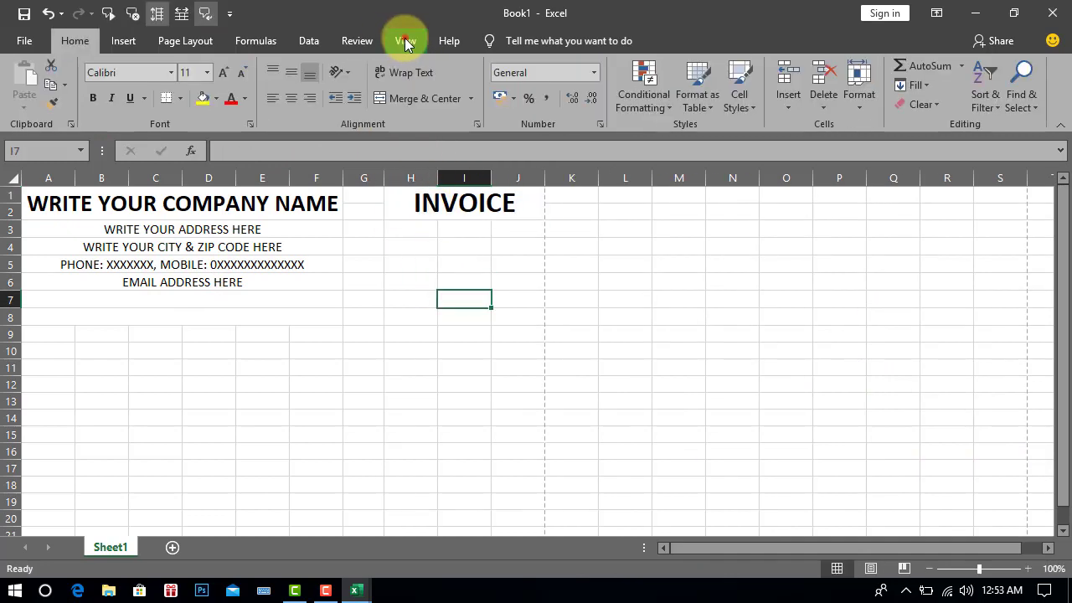
- Switch the sheet to Page Layout view and merge and center G3:H3 and I3:J3 under the INVOICE title
{"action": "left_click", "coordinate": [406, 42]}
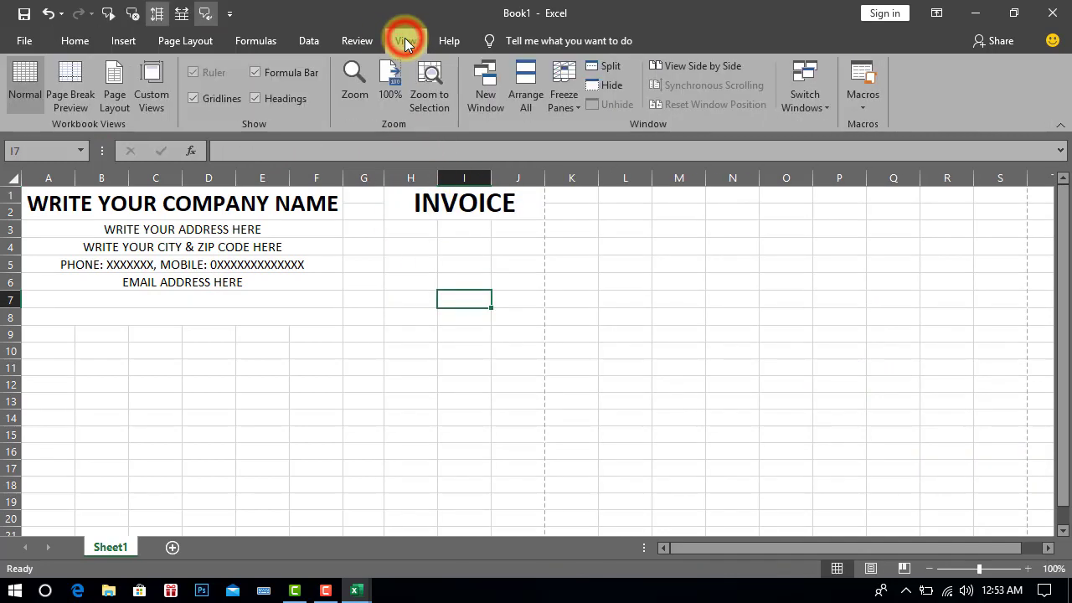
{"action": "left_click", "coordinate": [113, 96]}
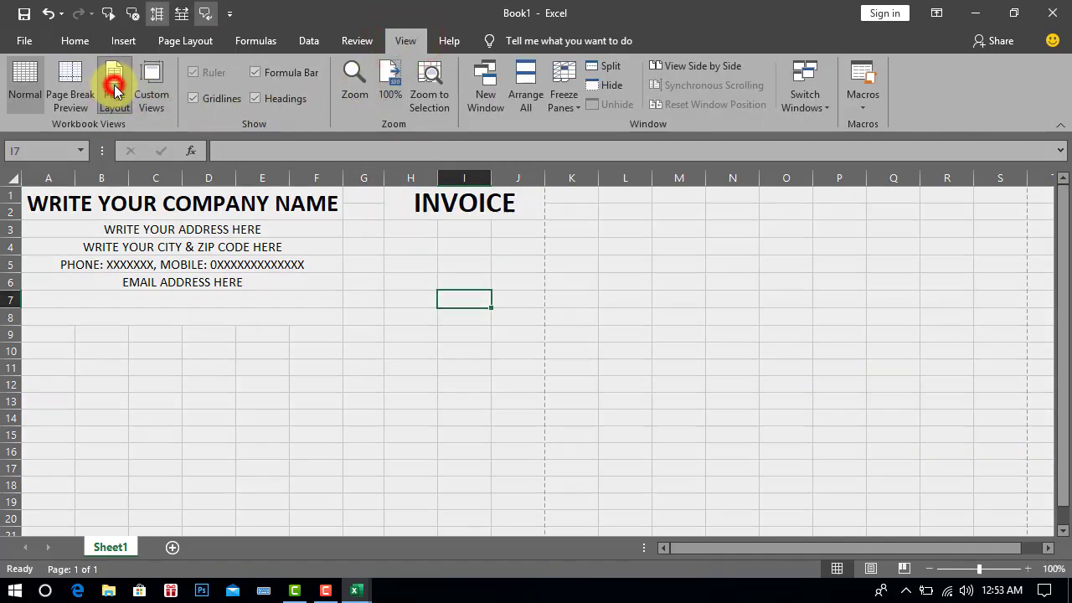
{"action": "left_click_drag", "start_coordinate": [497, 336], "coordinate": [555, 336]}
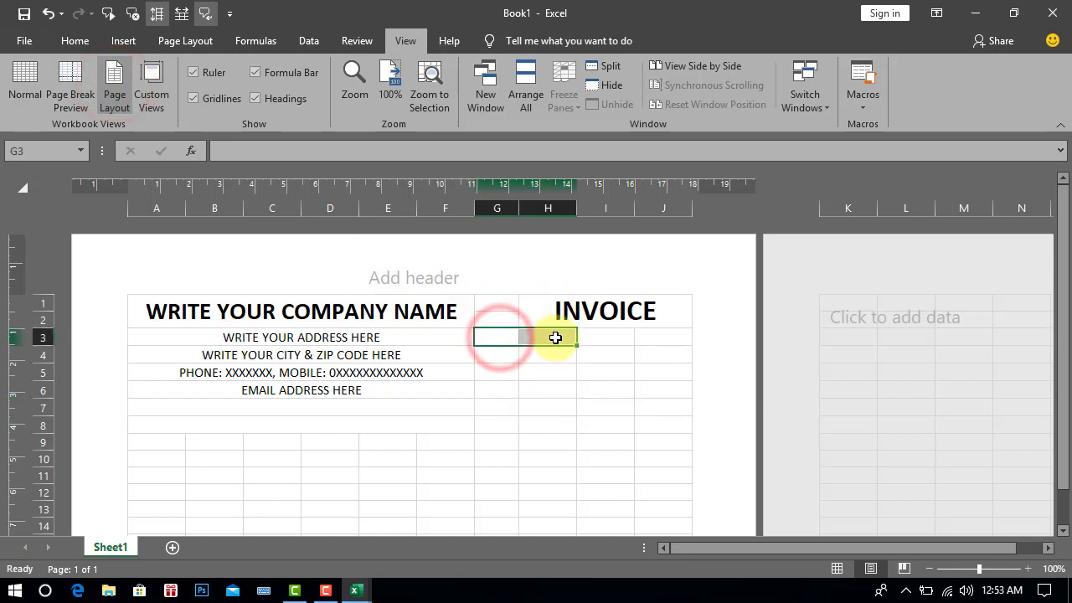
{"action": "left_click", "coordinate": [76, 40]}
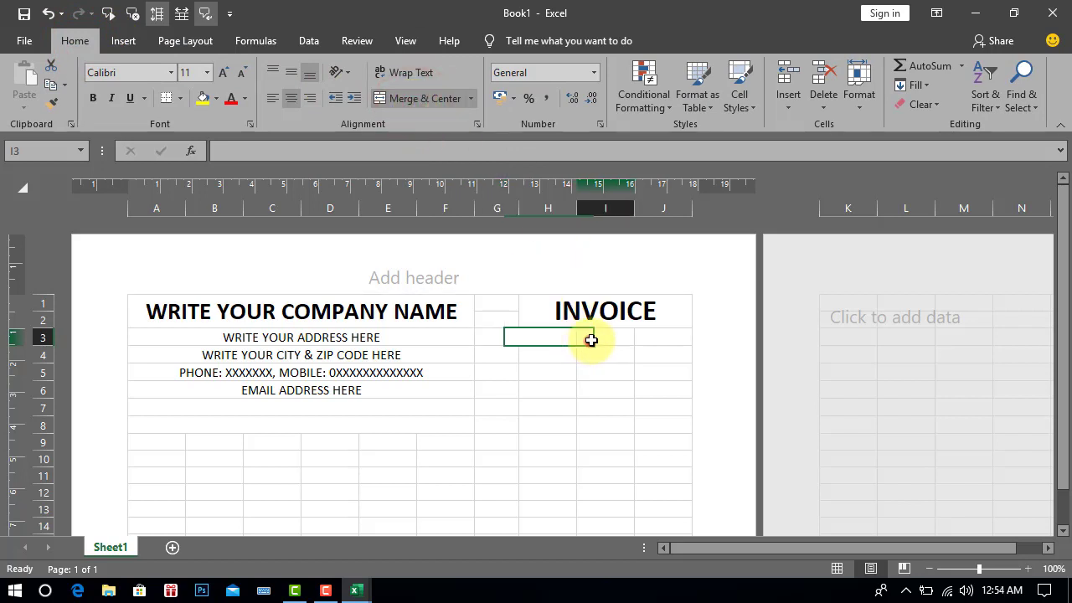
{"action": "left_click_drag", "start_coordinate": [591, 339], "coordinate": [647, 339]}
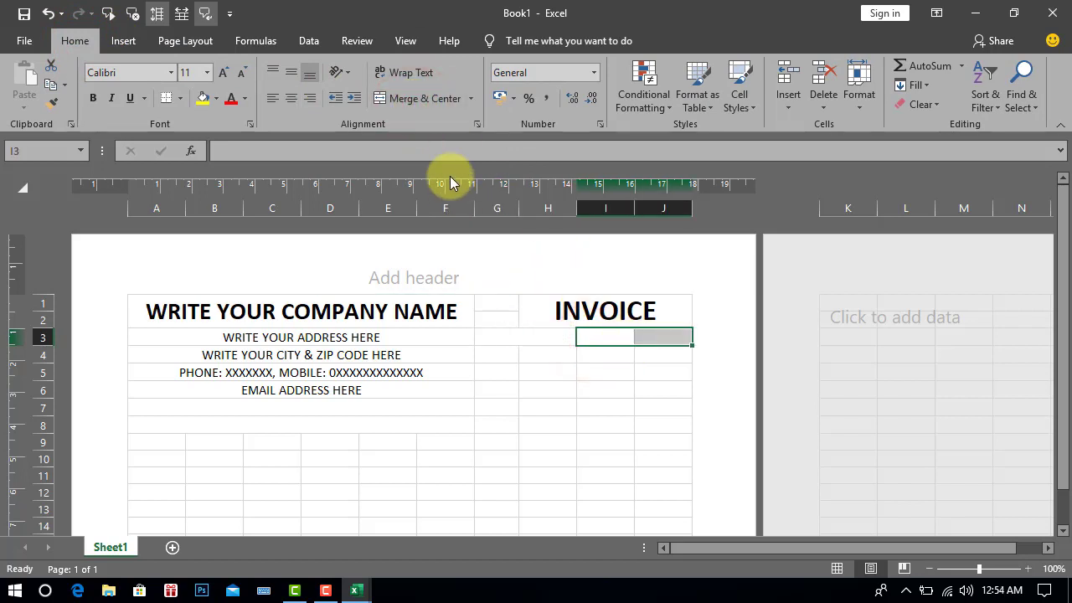
{"action": "left_click", "coordinate": [427, 99]}
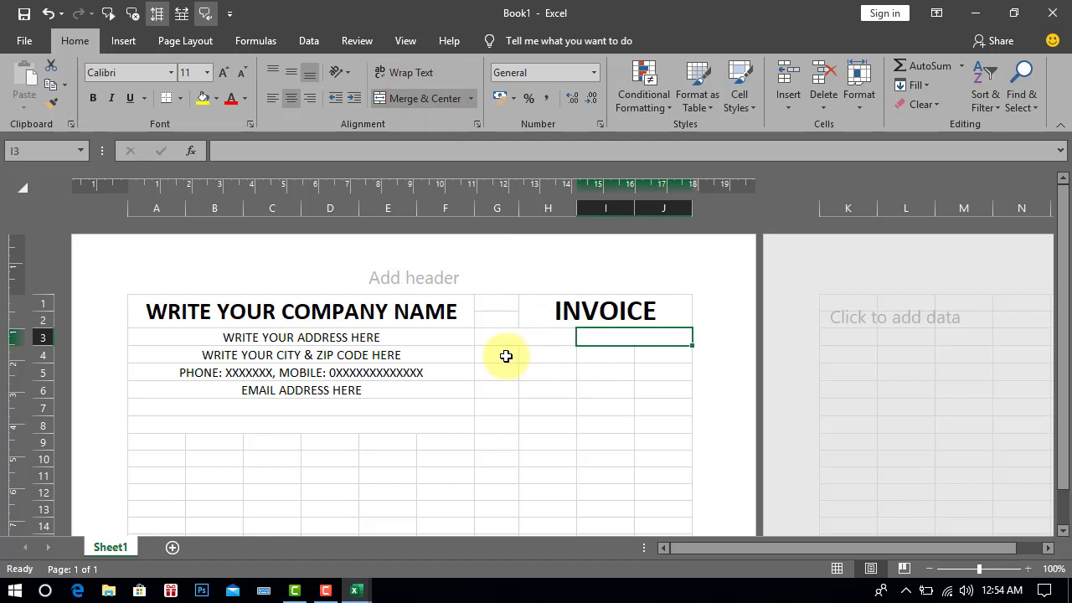
- Merge and center G4:H4 and I4:J4 in row 4
{"action": "left_click_drag", "start_coordinate": [506, 356], "coordinate": [538, 354]}
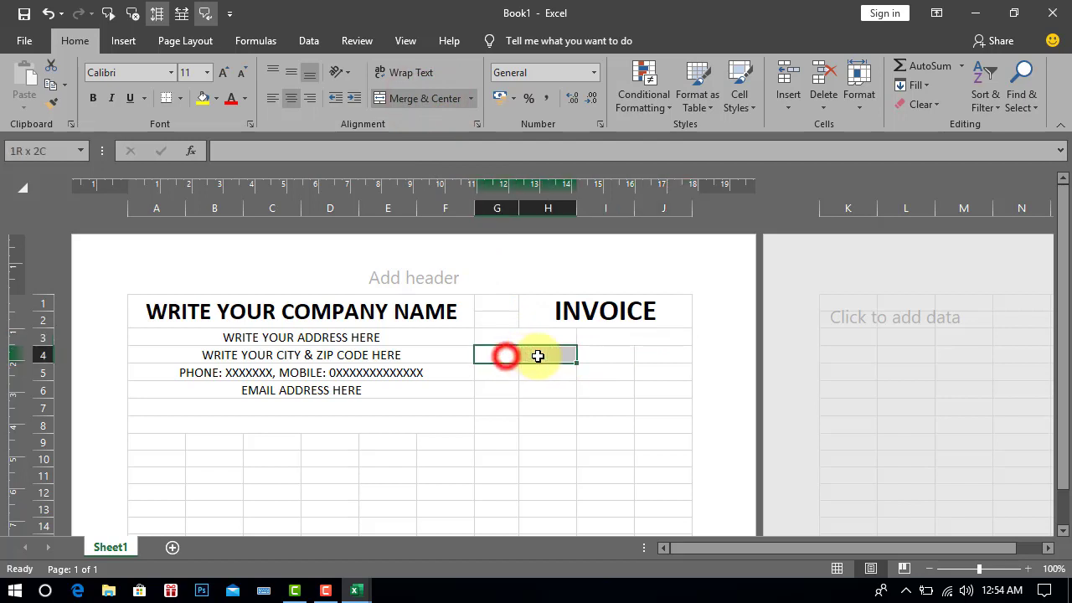
{"action": "left_click", "coordinate": [442, 101]}
{"action": "left_click_drag", "start_coordinate": [598, 355], "coordinate": [656, 357]}
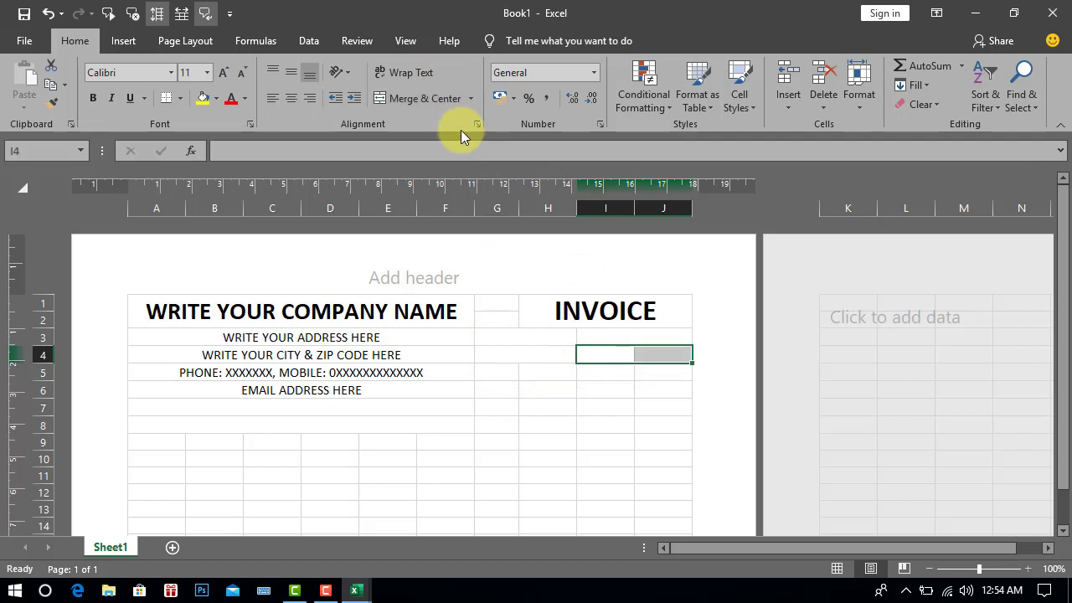
{"action": "left_click", "coordinate": [428, 100]}
{"action": "left_click", "coordinate": [603, 357]}
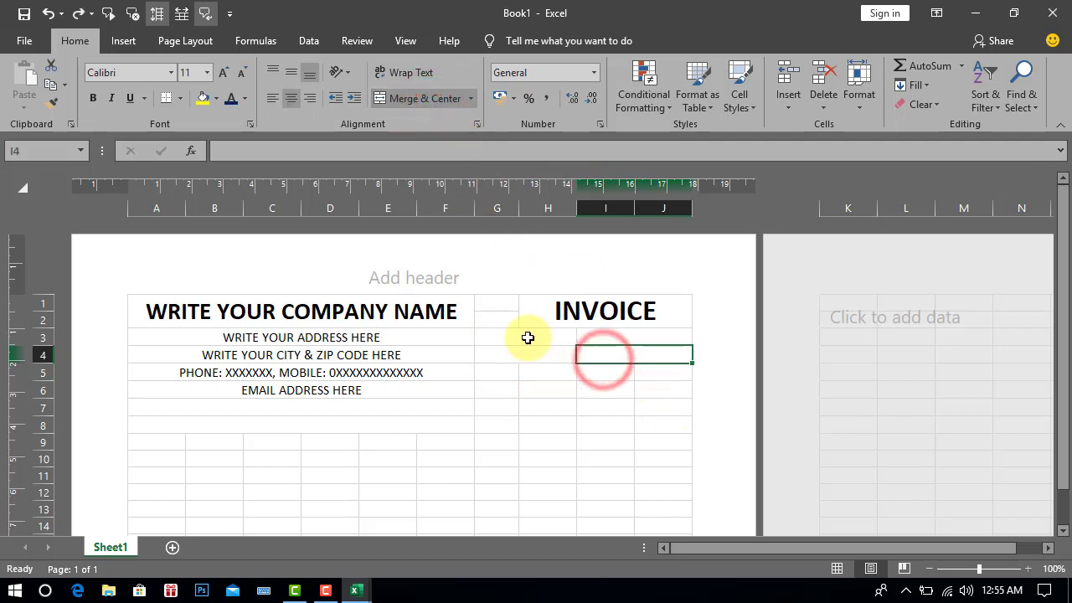
- Apply outline and inside borders to the invoice detail cells G3:J4
{"action": "left_click_drag", "start_coordinate": [527, 338], "coordinate": [595, 350]}
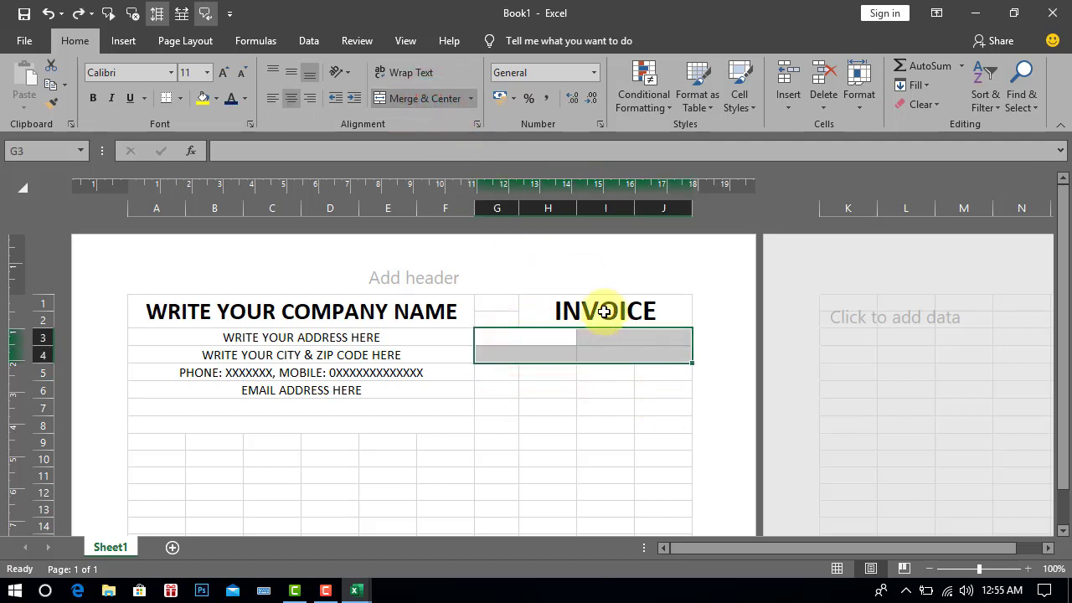
{"action": "left_click", "coordinate": [861, 111]}
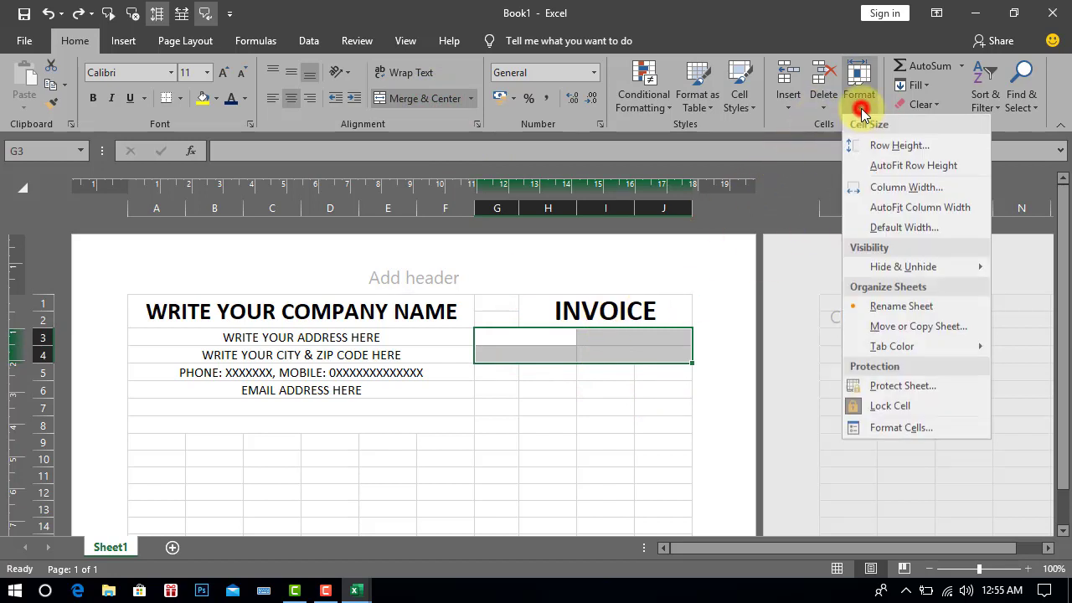
{"action": "left_click", "coordinate": [884, 427]}
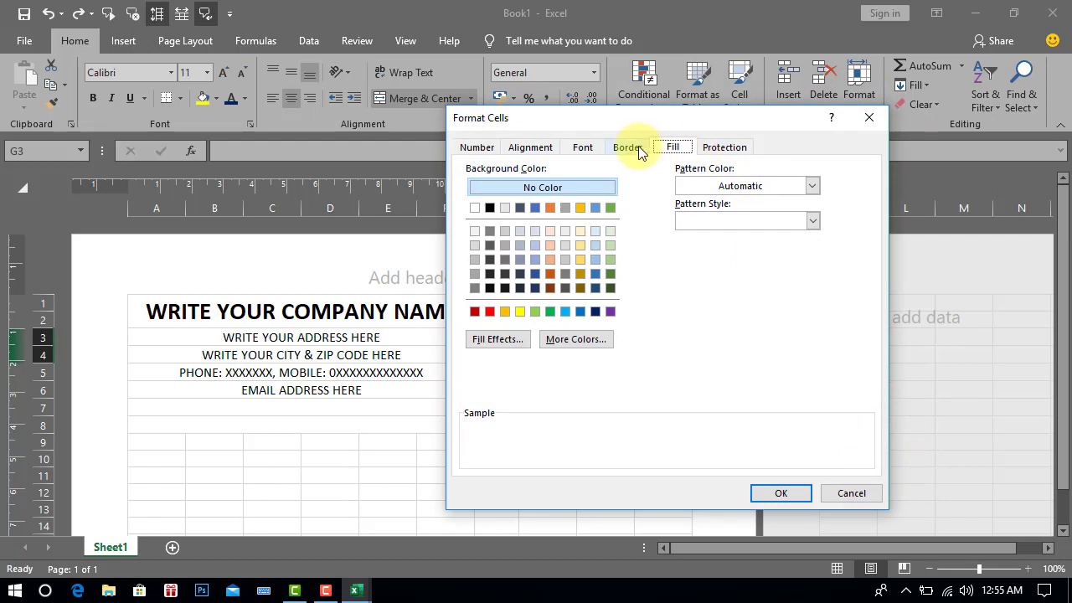
{"action": "left_click", "coordinate": [630, 147]}
{"action": "left_click", "coordinate": [680, 198]}
{"action": "left_click", "coordinate": [718, 196]}
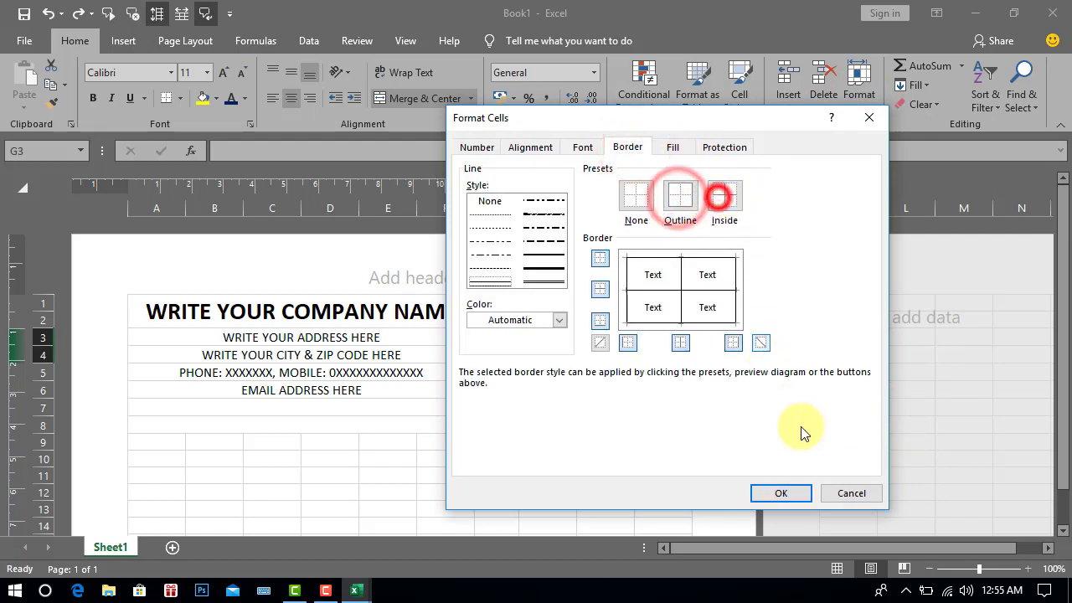
{"action": "left_click", "coordinate": [781, 494]}
{"action": "left_click", "coordinate": [644, 439]}
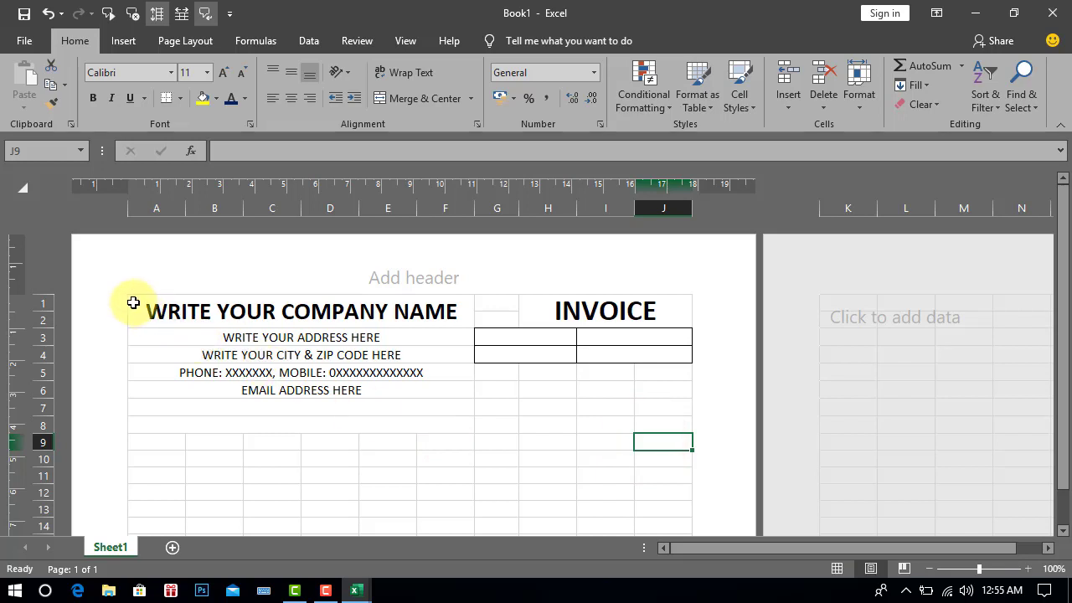
- Fill the header block A1:J7 with a light gray background color
{"action": "left_click_drag", "start_coordinate": [132, 302], "coordinate": [571, 405]}
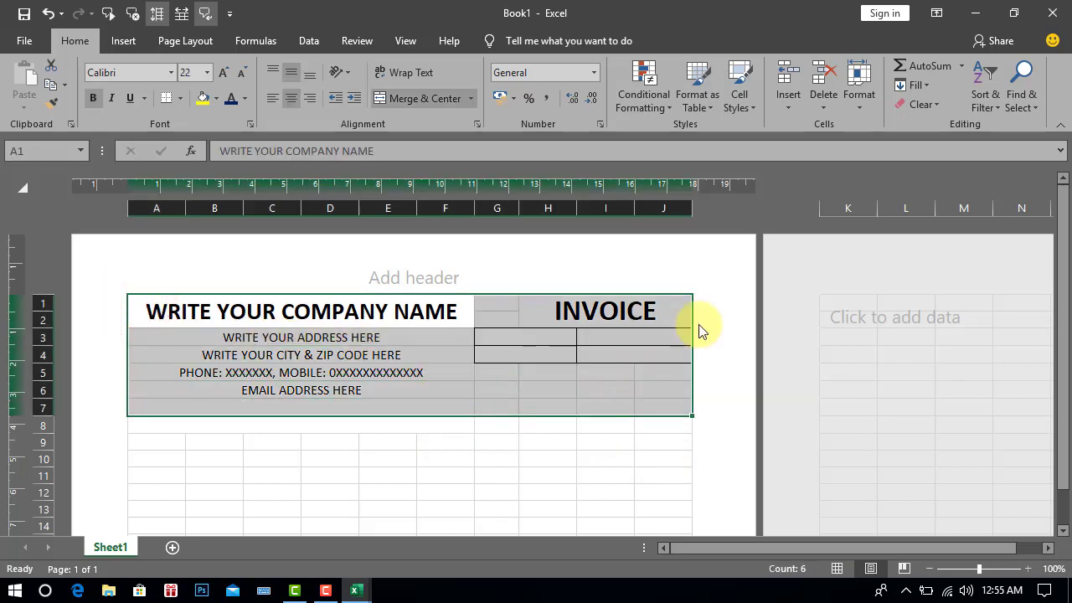
{"action": "left_click", "coordinate": [860, 113]}
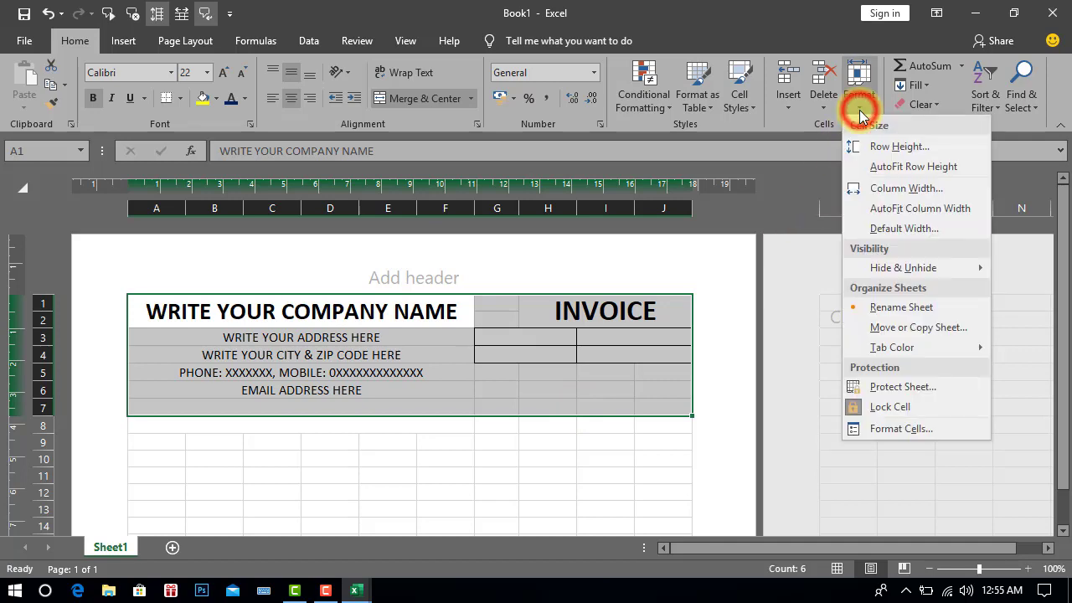
{"action": "left_click", "coordinate": [871, 431]}
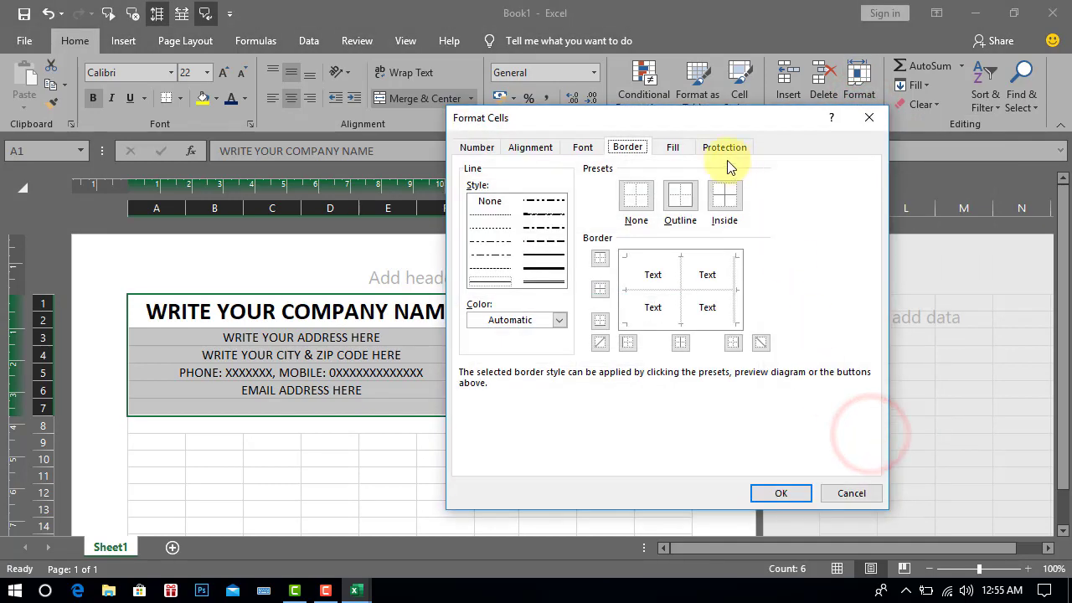
{"action": "left_click", "coordinate": [672, 148]}
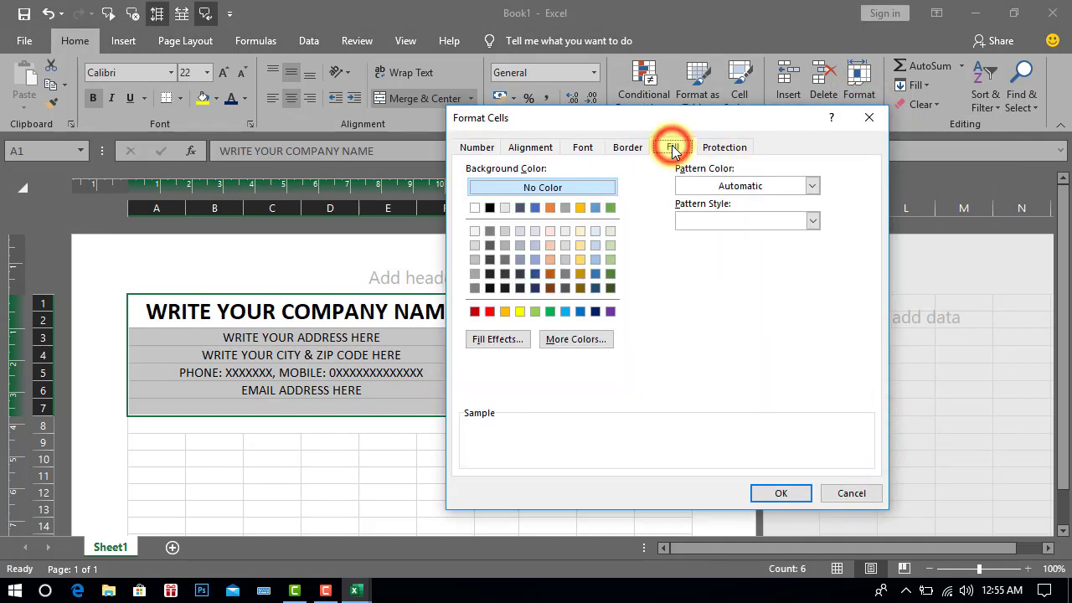
{"action": "left_click", "coordinate": [519, 234]}
{"action": "left_click", "coordinate": [509, 234]}
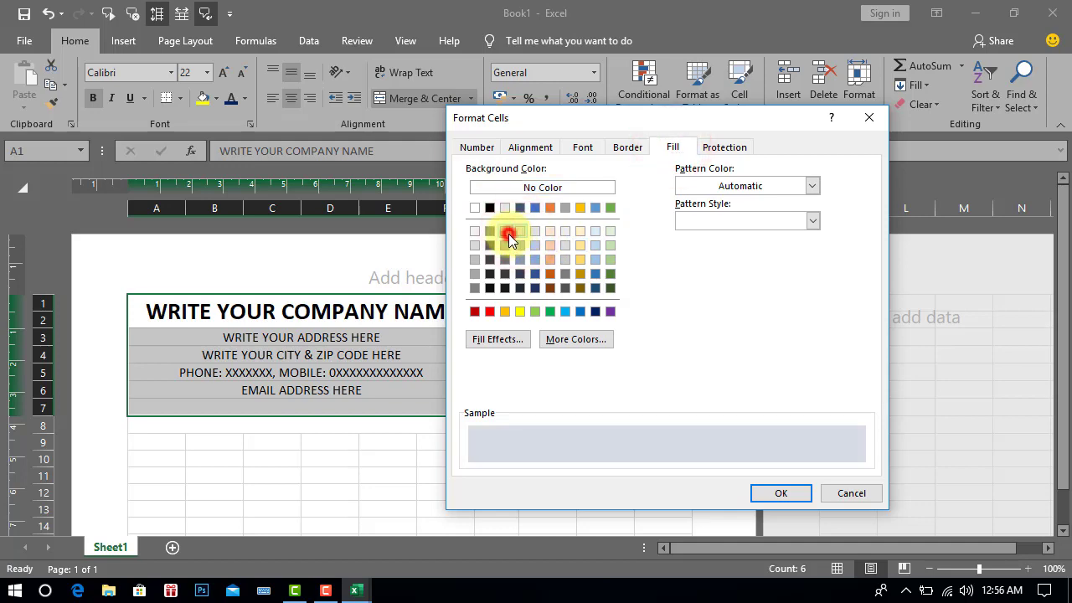
{"action": "left_click", "coordinate": [775, 495]}
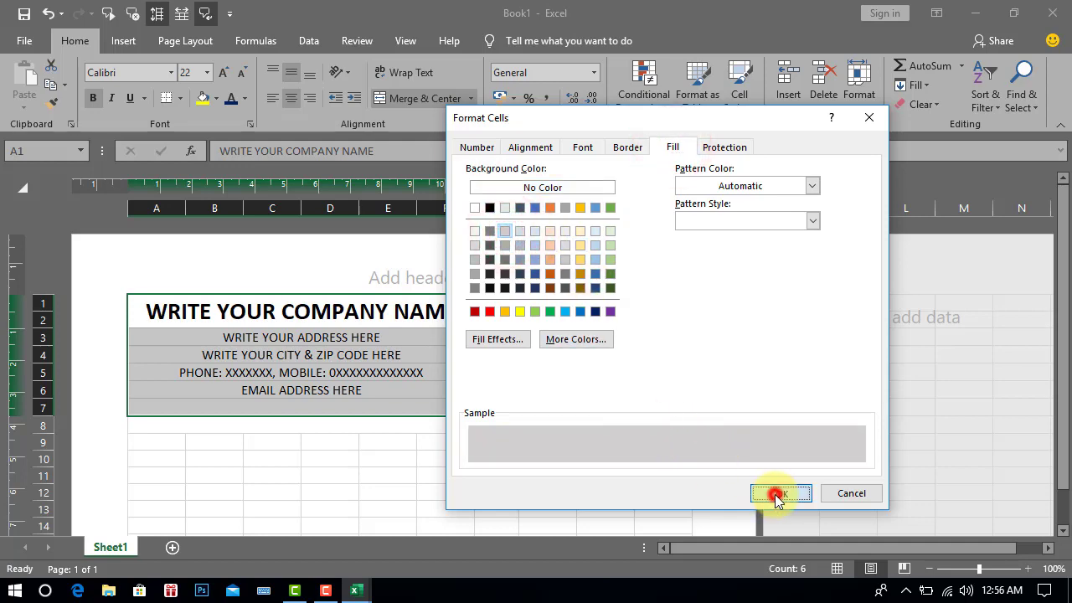
{"action": "left_click", "coordinate": [593, 430]}
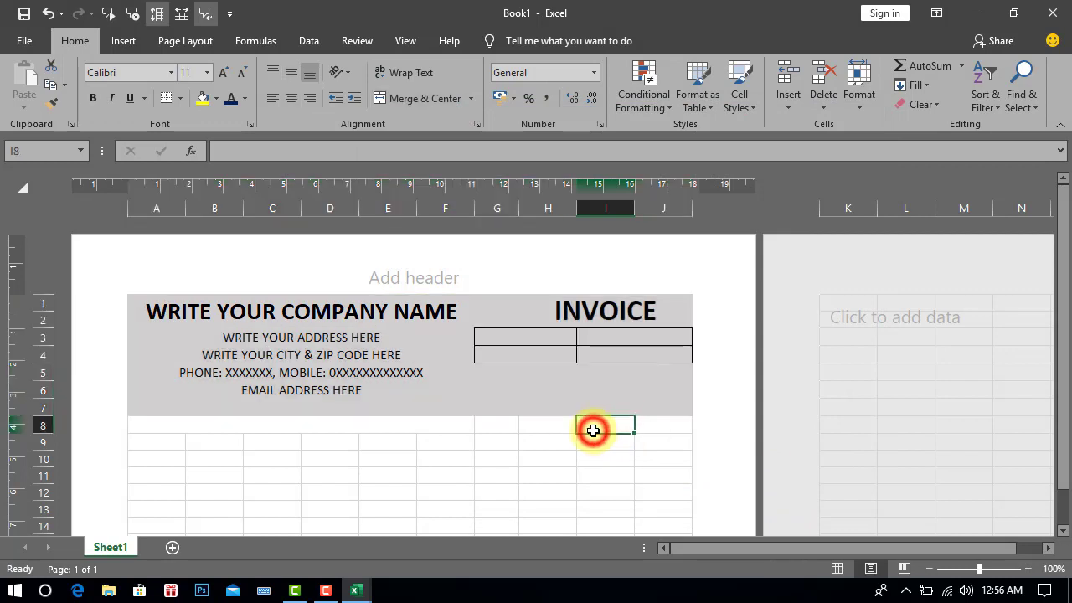
- Enter the headings "DATE & TIME" in G3 and "INVOICE NO" in I3
{"action": "left_click", "coordinate": [516, 334]}
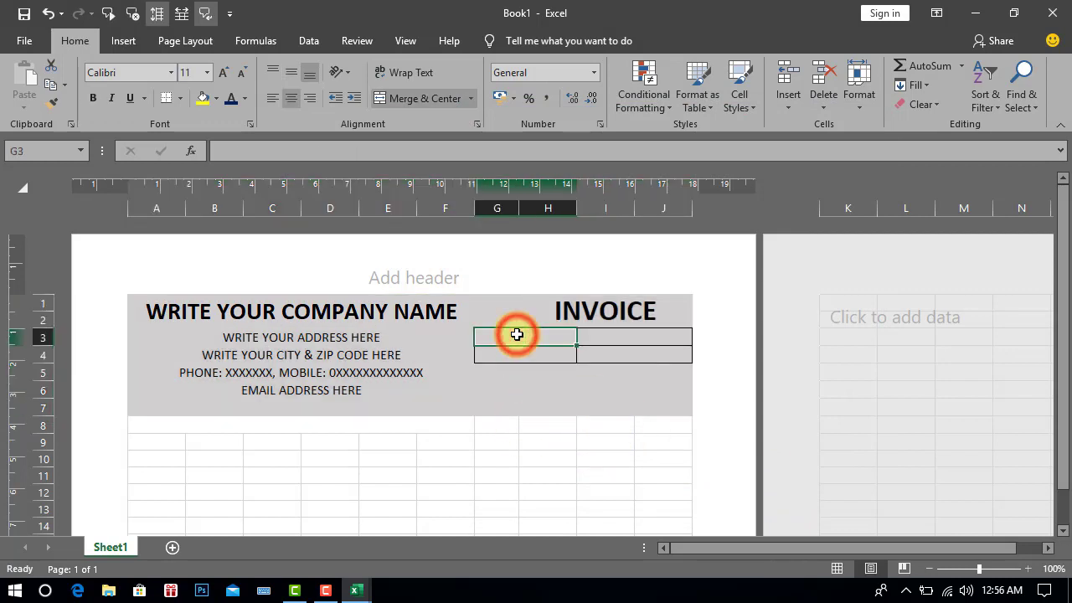
{"action": "type", "text": "DATE"}
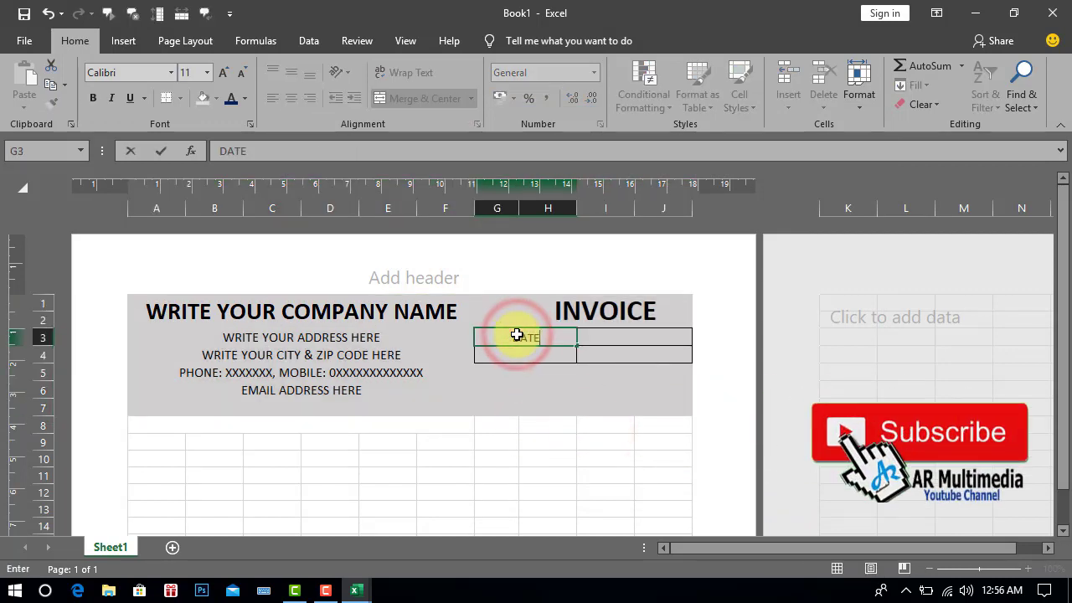
{"action": "type", "text": " & TIME"}
{"action": "left_click", "coordinate": [626, 343]}
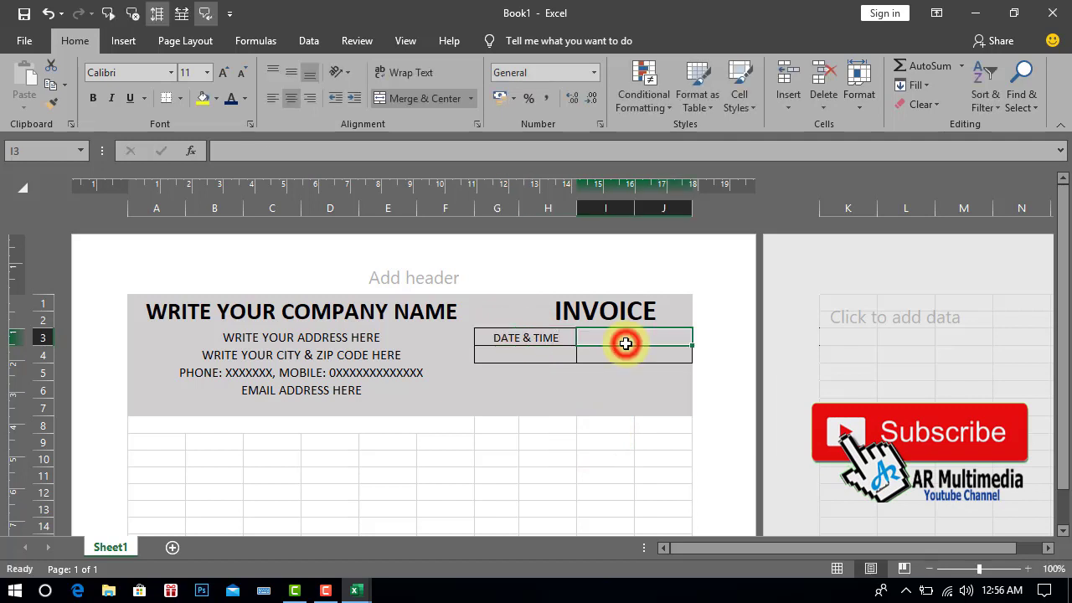
{"action": "type", "text": "INVOICE NO"}
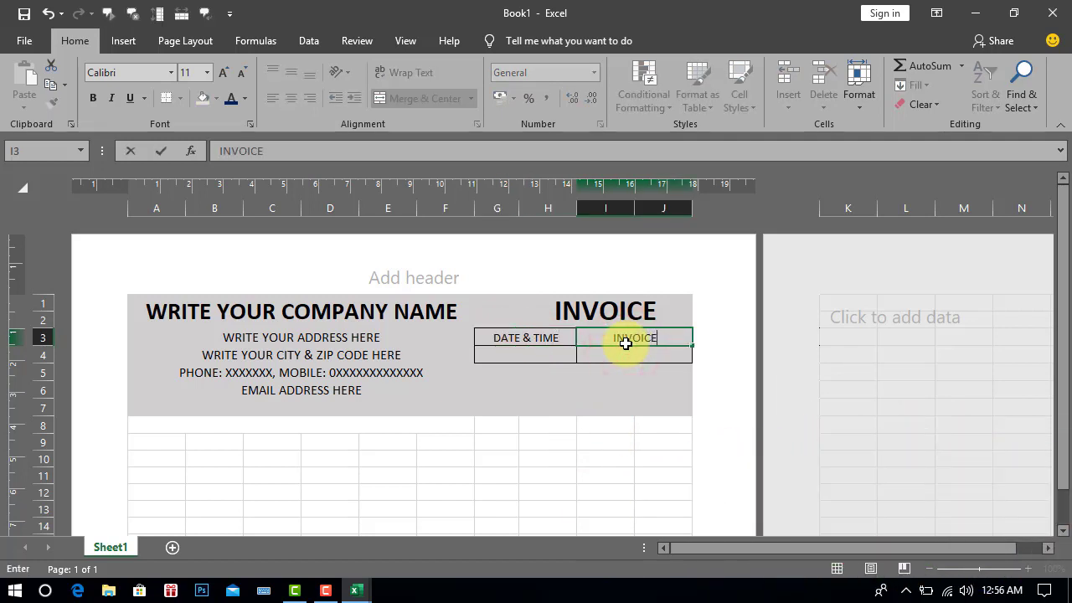
- Enter the formula =NOW() in G4 under DATE & TIME and the invoice number in I4
{"action": "left_click", "coordinate": [524, 358]}
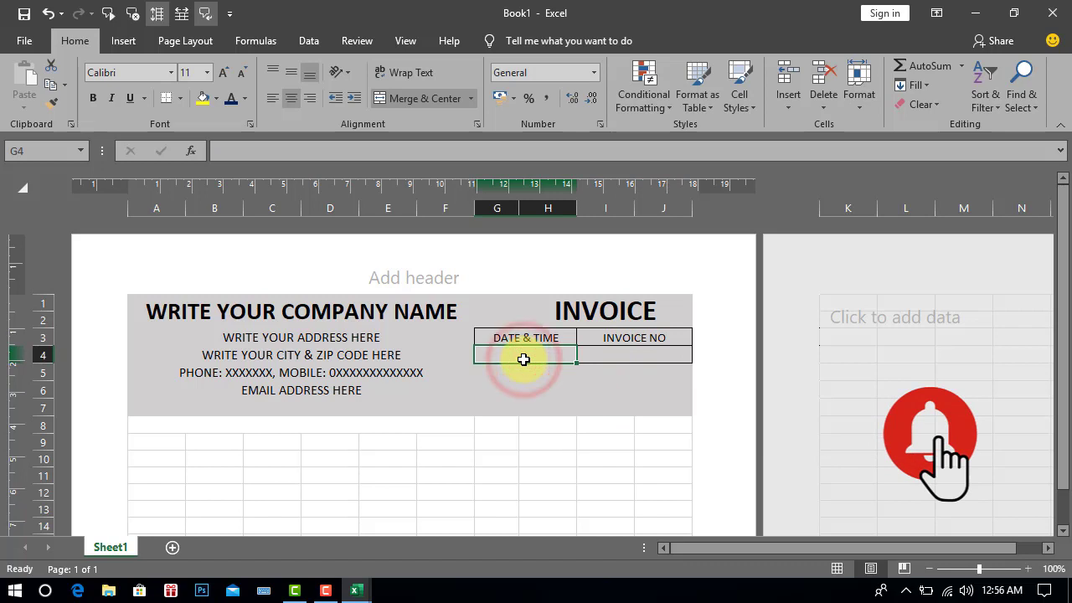
{"action": "type", "text": "=NOW("}
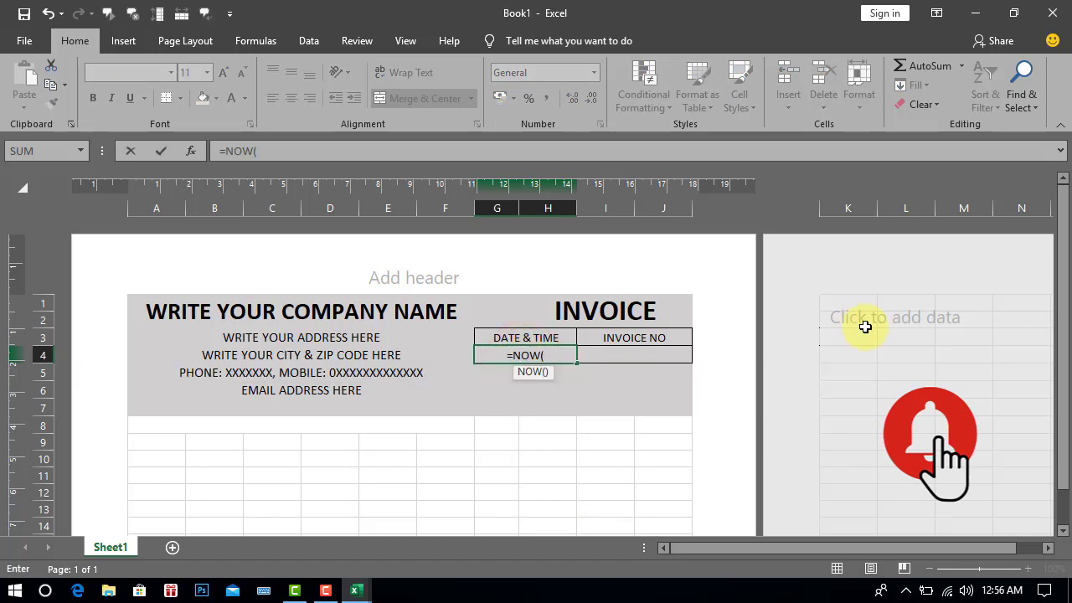
{"action": "key", "text": "Return"}
{"action": "left_click", "coordinate": [626, 355]}
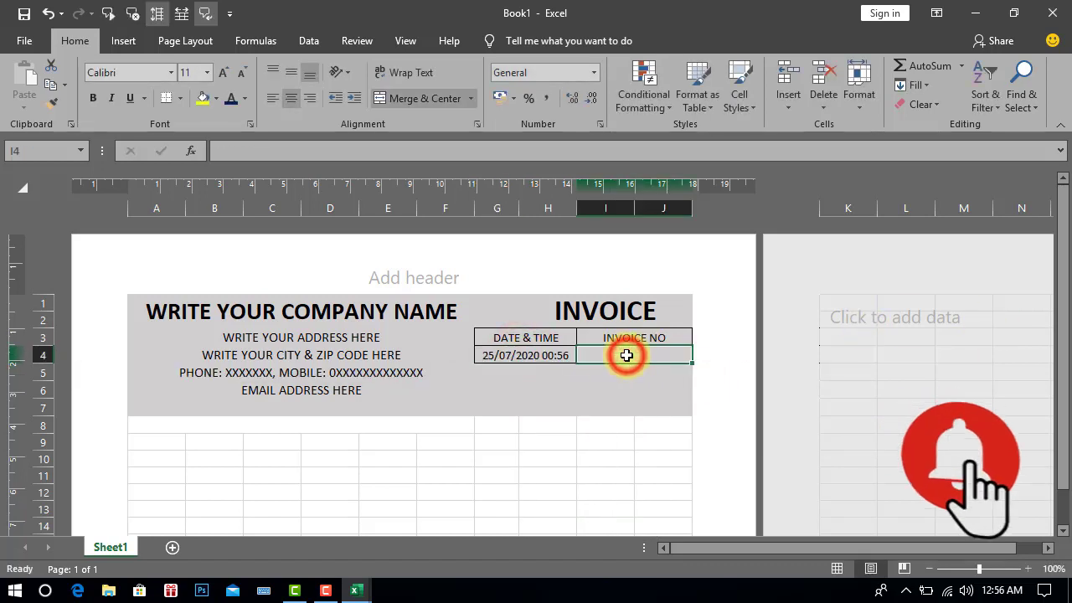
{"action": "type", "text": "45210"}
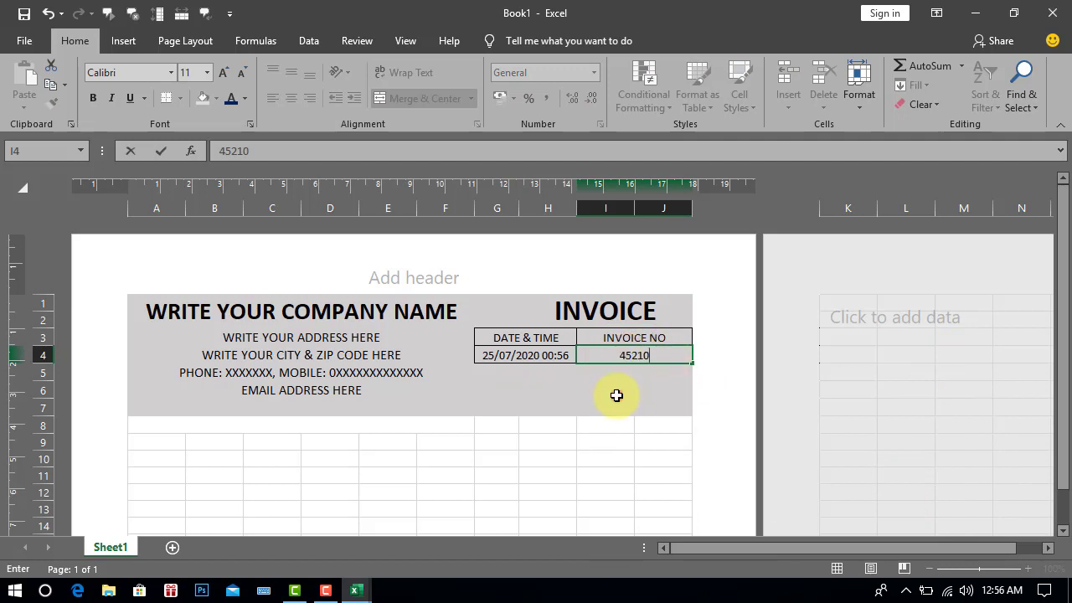
{"action": "left_click", "coordinate": [616, 396]}
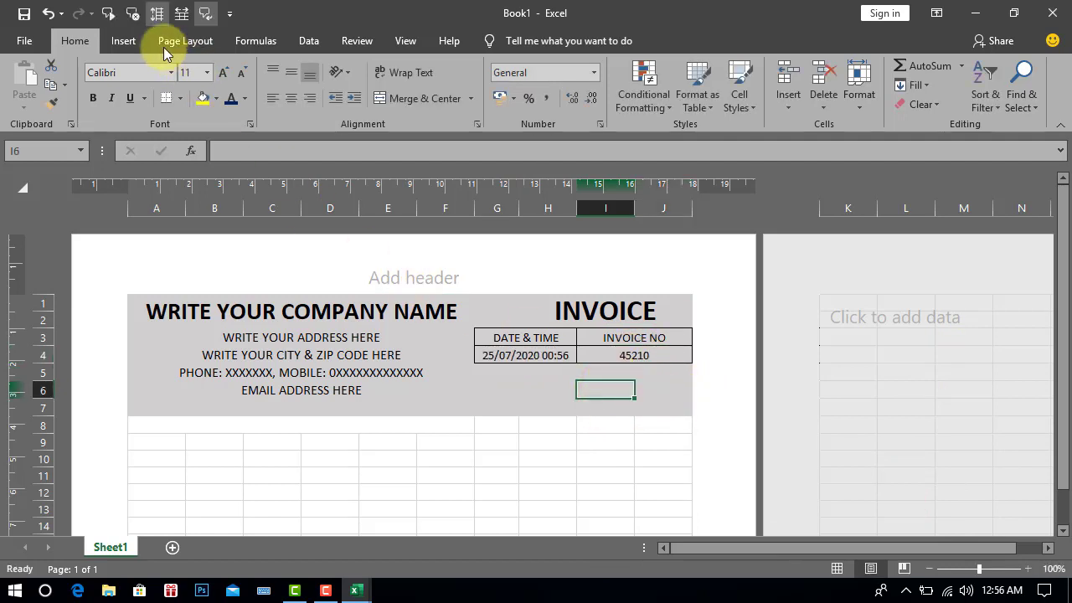
- Insert the QR code picture "jpeg" from the Business Card folder on the Desktop
{"action": "left_click", "coordinate": [124, 42]}
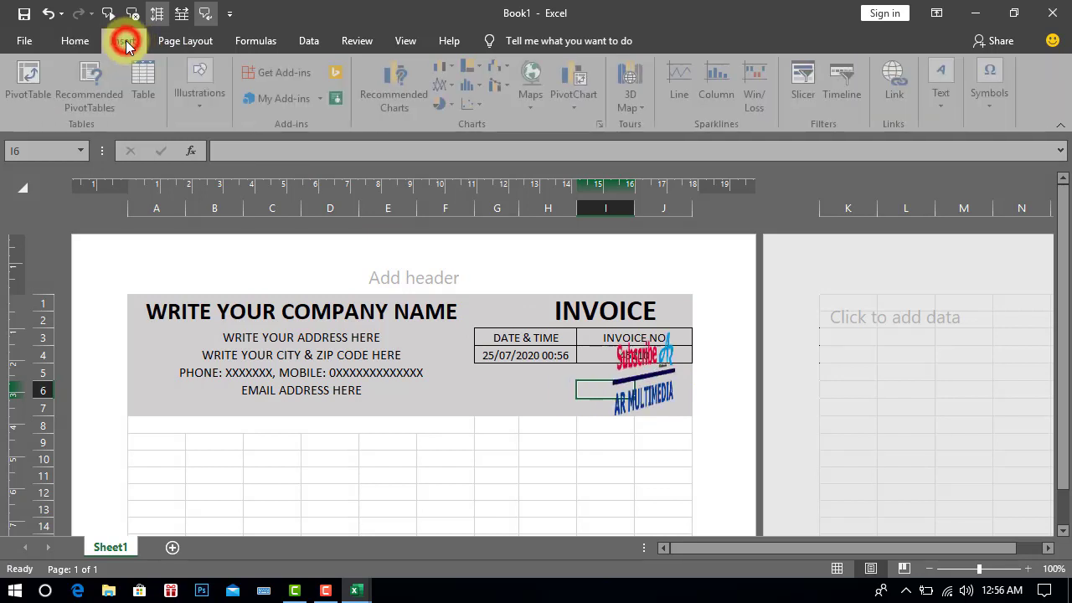
{"action": "left_click", "coordinate": [199, 99]}
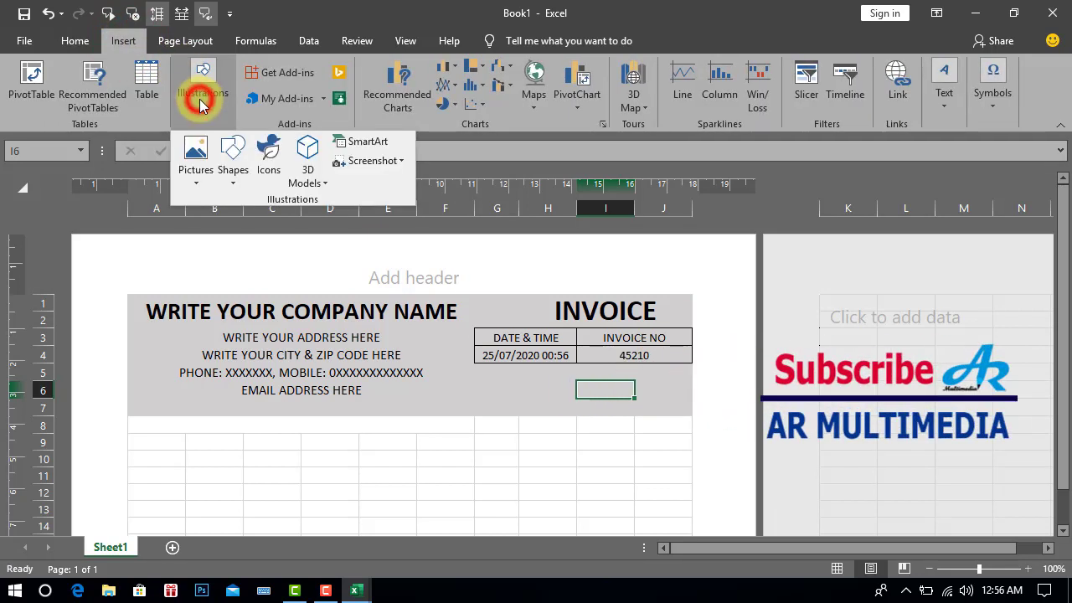
{"action": "left_click", "coordinate": [195, 157]}
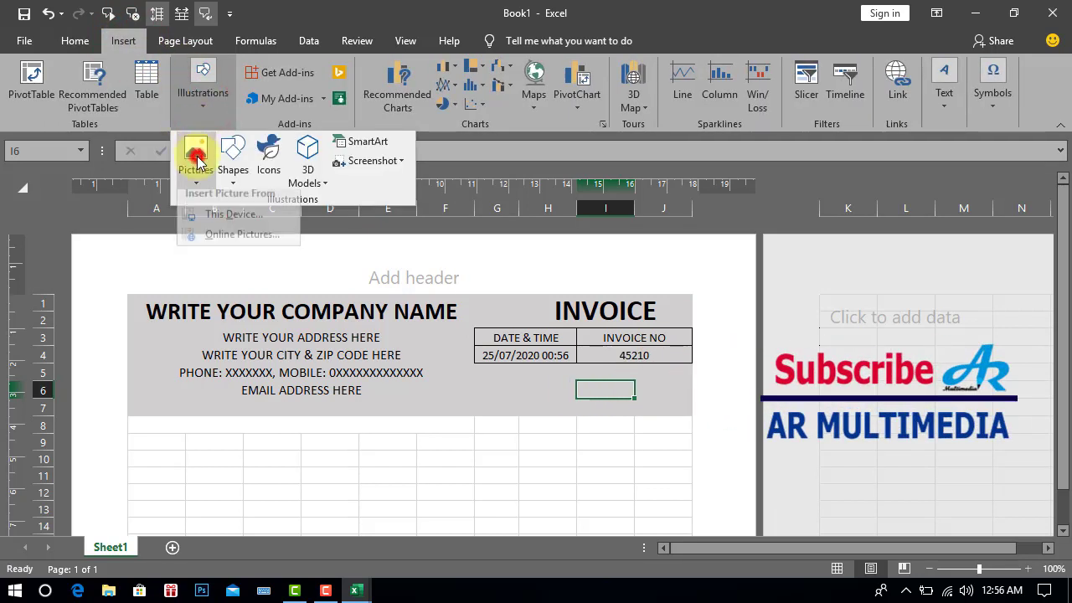
{"action": "left_click", "coordinate": [232, 227]}
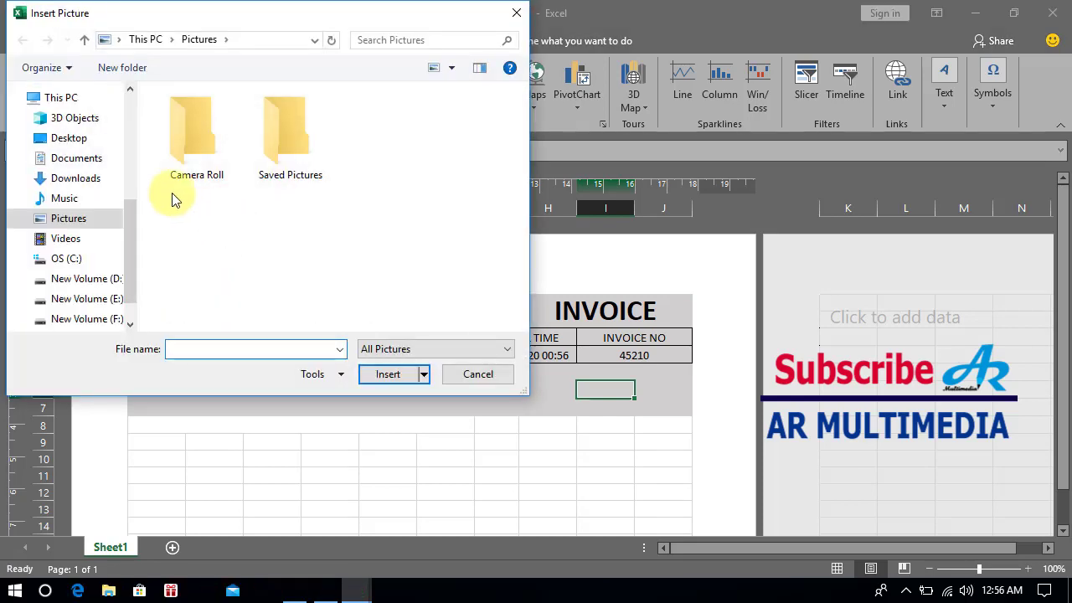
{"action": "left_click", "coordinate": [86, 139]}
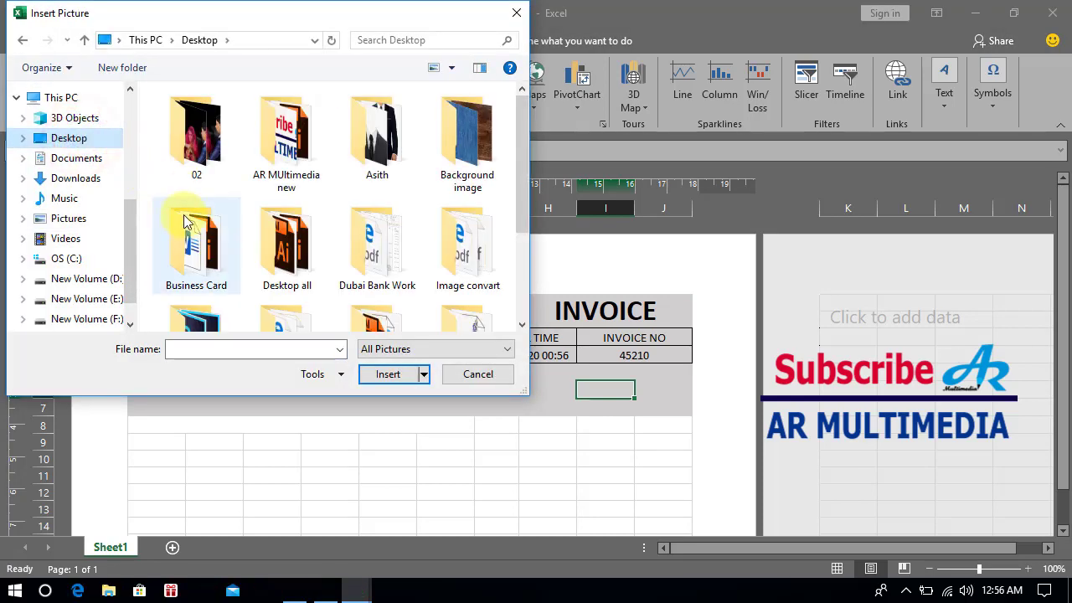
{"action": "left_click", "coordinate": [186, 230]}
{"action": "double_click", "coordinate": [186, 230]}
{"action": "left_click", "coordinate": [189, 230]}
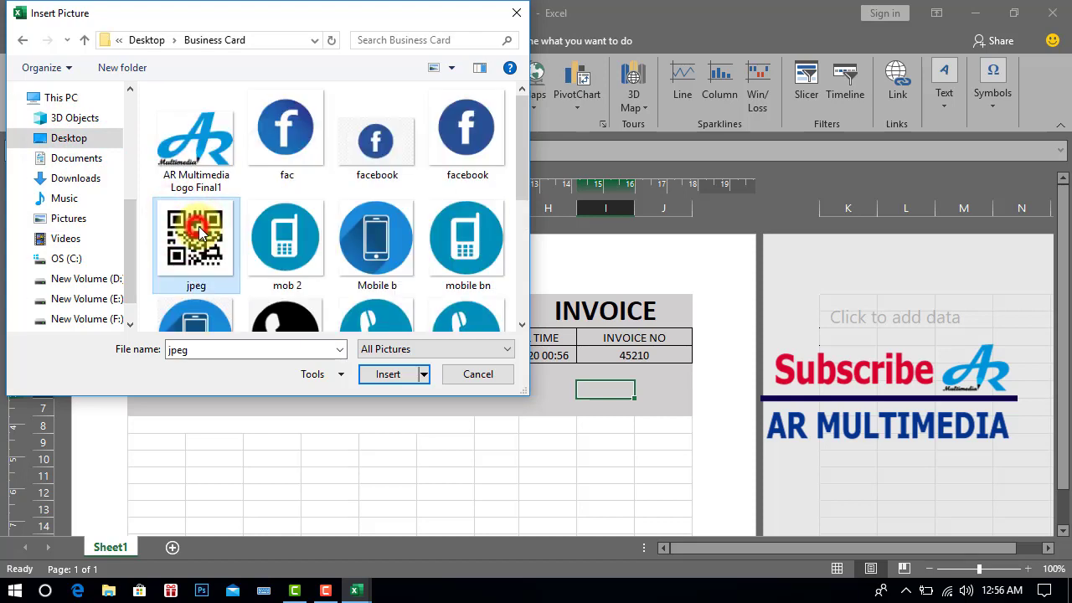
{"action": "left_click", "coordinate": [388, 375]}
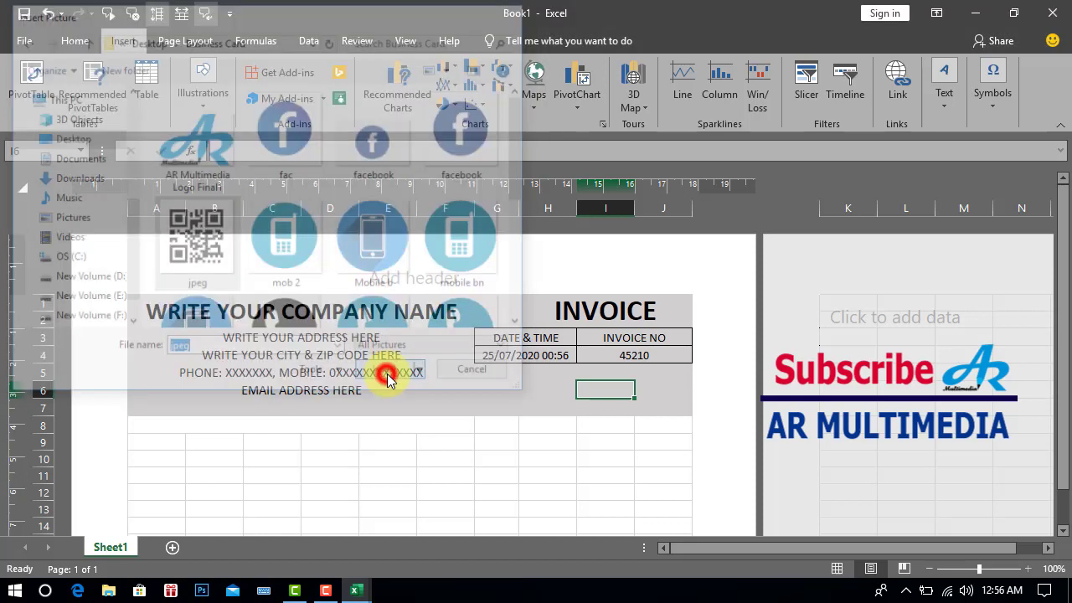
- Shrink the QR code picture to about 1.39 cm square and place it in column J below the invoice number, over rows 5 to 7
{"action": "left_click_drag", "start_coordinate": [687, 414], "coordinate": [502, 331]}
{"action": "left_click_drag", "start_coordinate": [398, 296], "coordinate": [442, 311]}
{"action": "left_click_drag", "start_coordinate": [371, 293], "coordinate": [659, 394]}
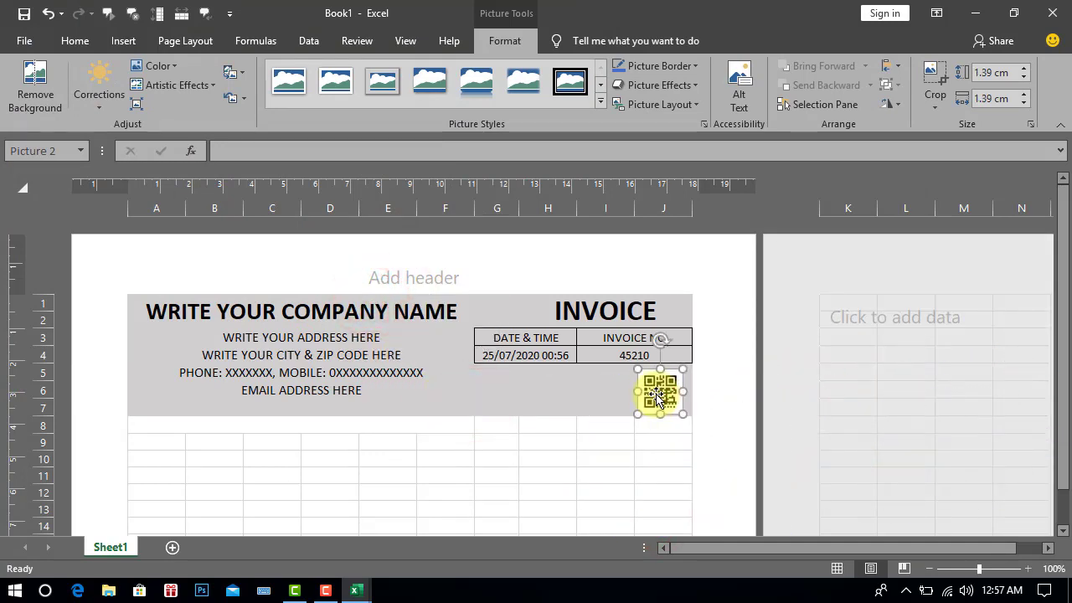
- Merge and center A9:J9 and enter the heading "BILL TO" in it
{"action": "left_click_drag", "start_coordinate": [148, 443], "coordinate": [652, 442]}
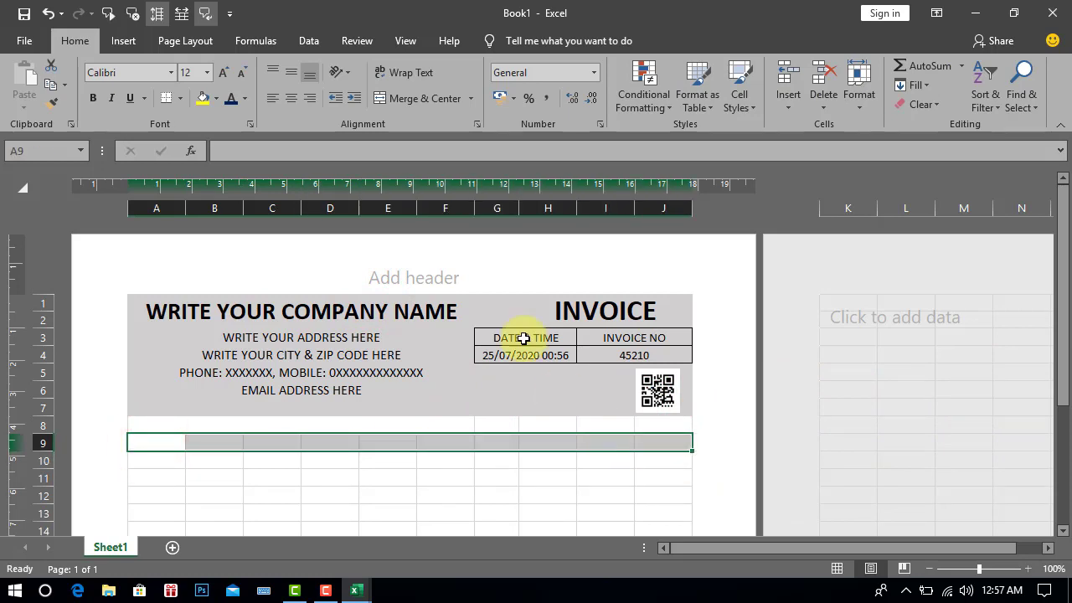
{"action": "left_click", "coordinate": [405, 102]}
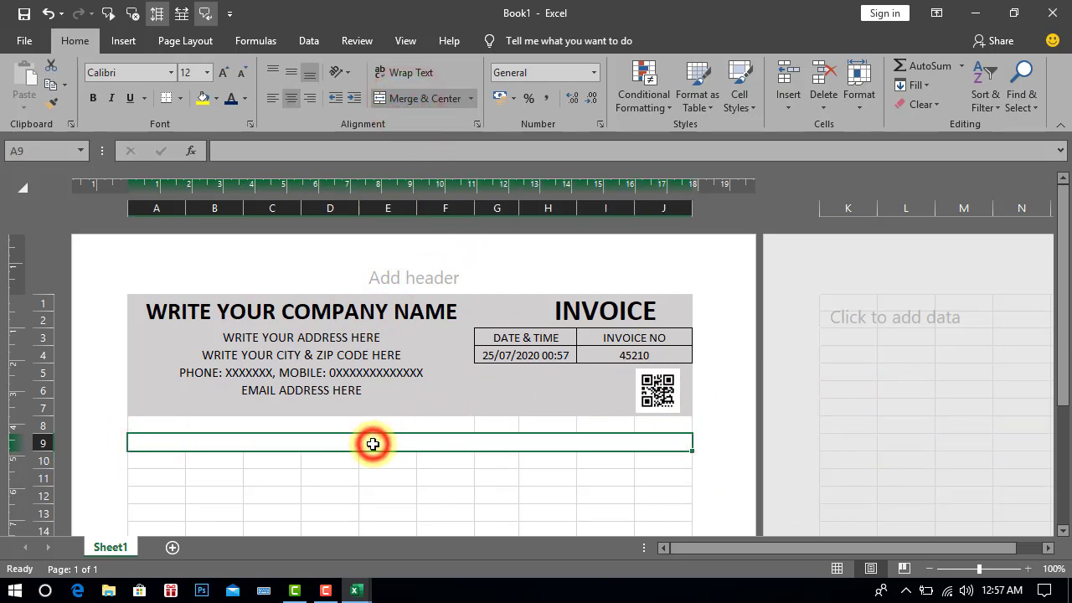
{"action": "type", "text": "BILL"}
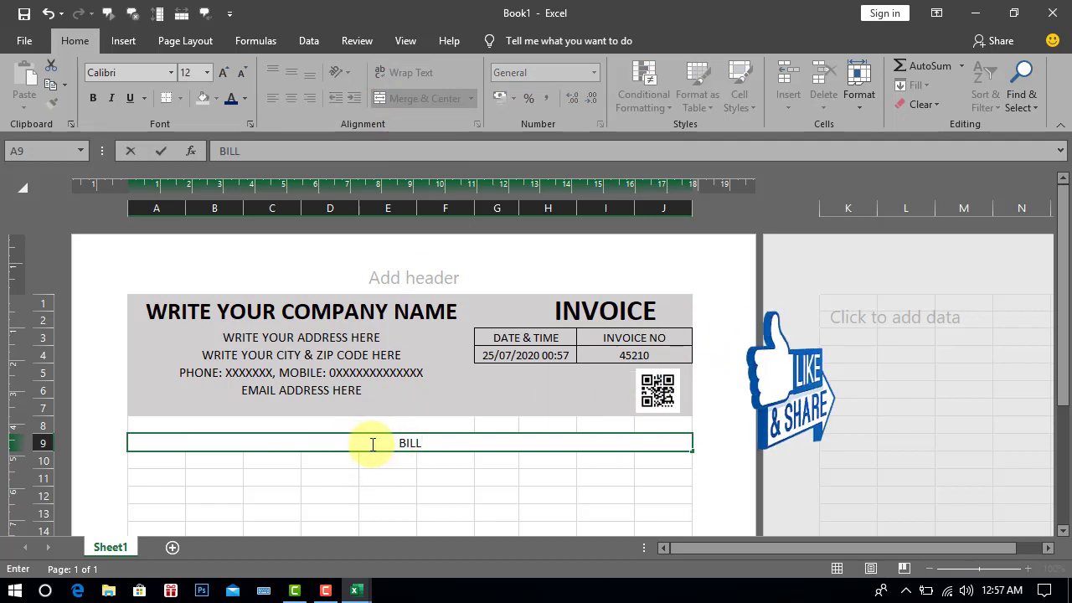
{"action": "type", "text": " TO"}
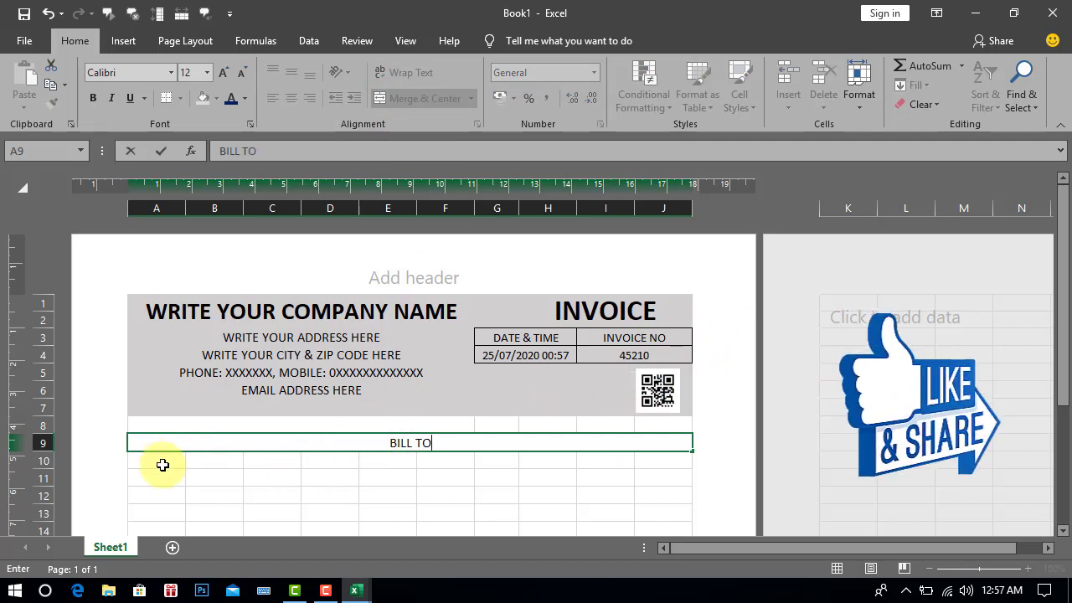
{"action": "left_click", "coordinate": [162, 465]}
- Merge and center cells A10:B10 below the BILL TO heading
{"action": "left_click_drag", "start_coordinate": [156, 462], "coordinate": [219, 462]}
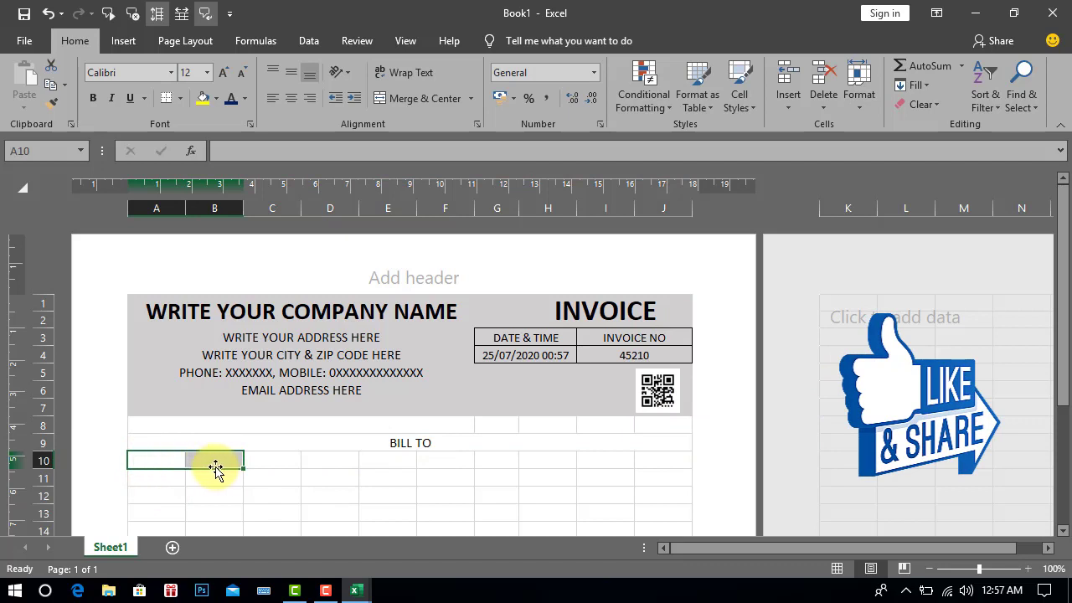
{"action": "left_click", "coordinate": [424, 98]}
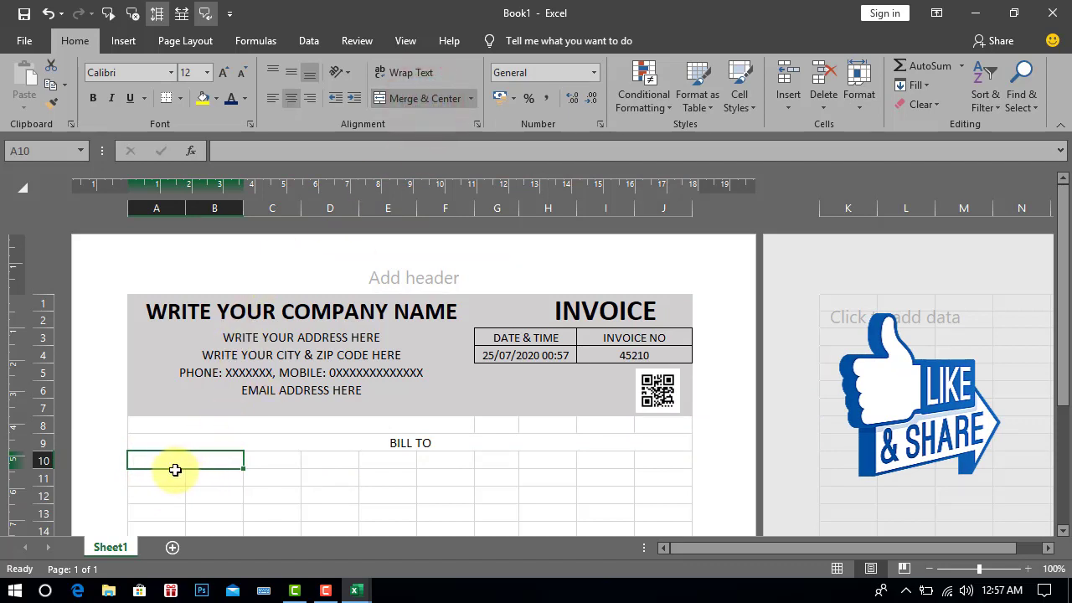
- Merge and center columns A and B separately in each of rows 11 to 15
{"action": "left_click_drag", "start_coordinate": [151, 478], "coordinate": [204, 496]}
{"action": "left_click", "coordinate": [415, 98]}
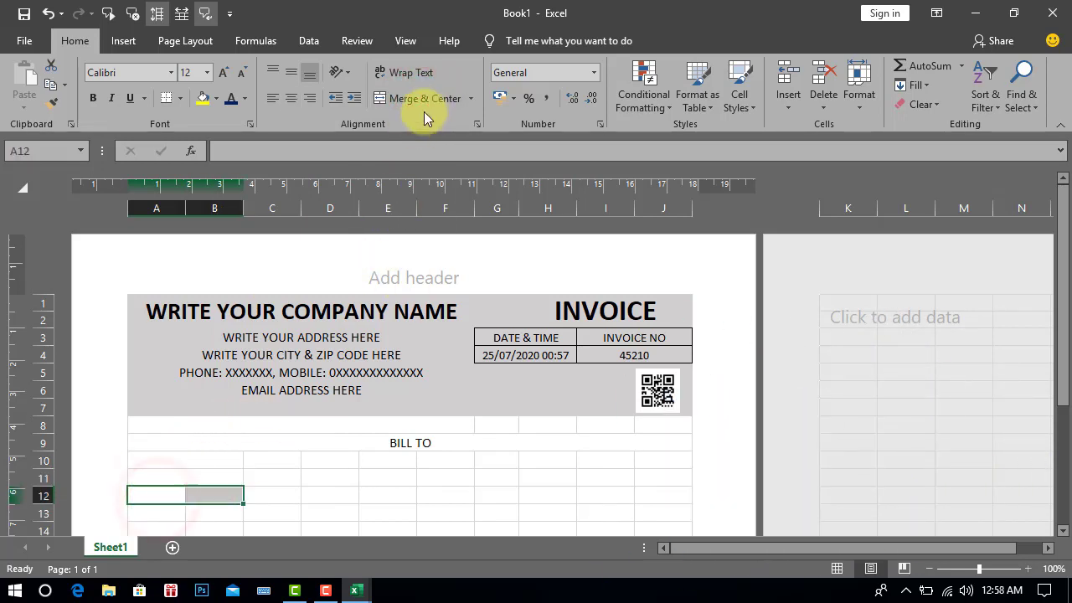
{"action": "left_click_drag", "start_coordinate": [143, 514], "coordinate": [212, 513]}
{"action": "left_click", "coordinate": [410, 99]}
{"action": "scroll", "coordinate": [288, 488], "scroll_direction": "down", "scroll_amount": 2}
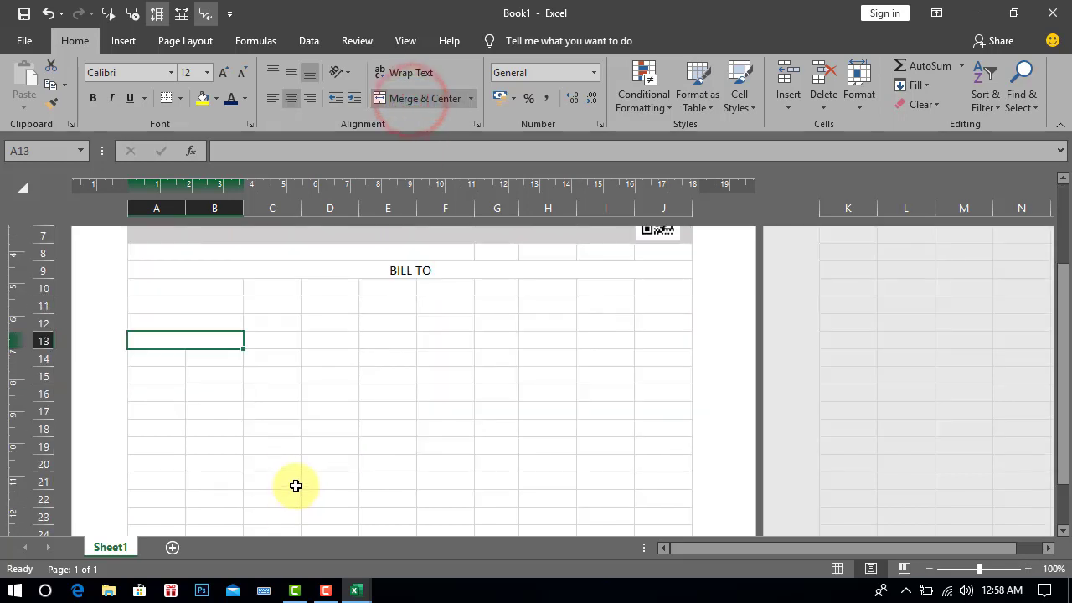
{"action": "left_click_drag", "start_coordinate": [144, 359], "coordinate": [186, 359]}
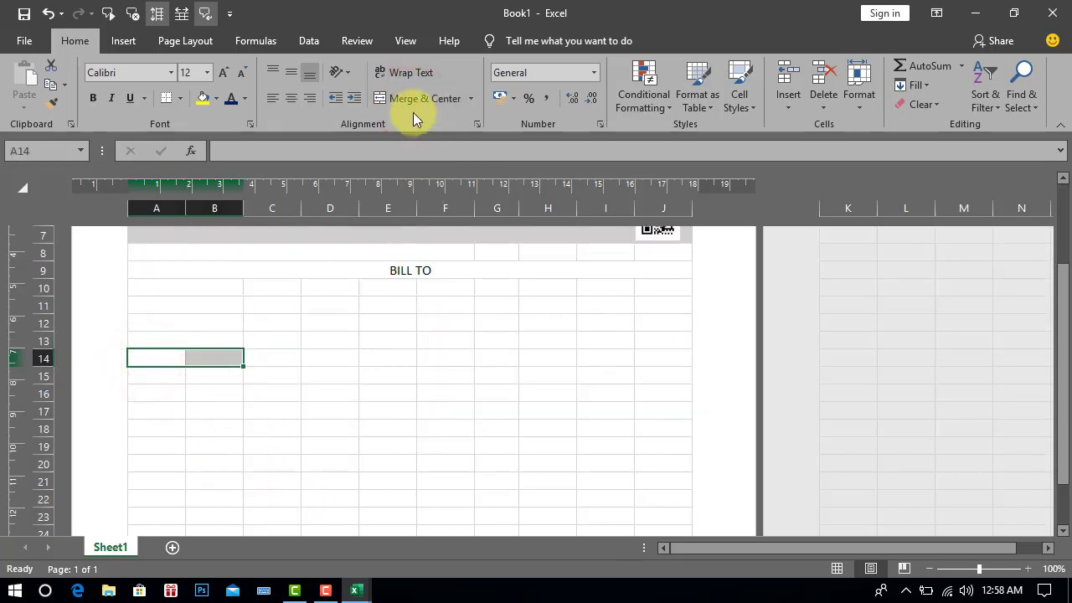
{"action": "left_click_drag", "start_coordinate": [149, 375], "coordinate": [214, 376]}
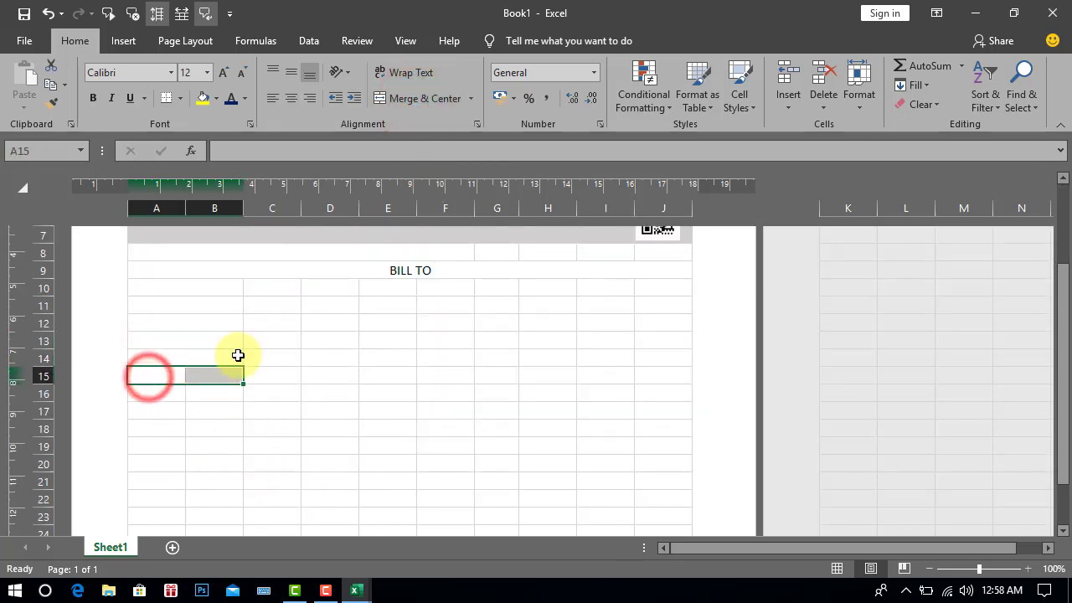
{"action": "left_click", "coordinate": [427, 99]}
{"action": "scroll", "coordinate": [411, 366], "scroll_direction": "up", "scroll_amount": 1}
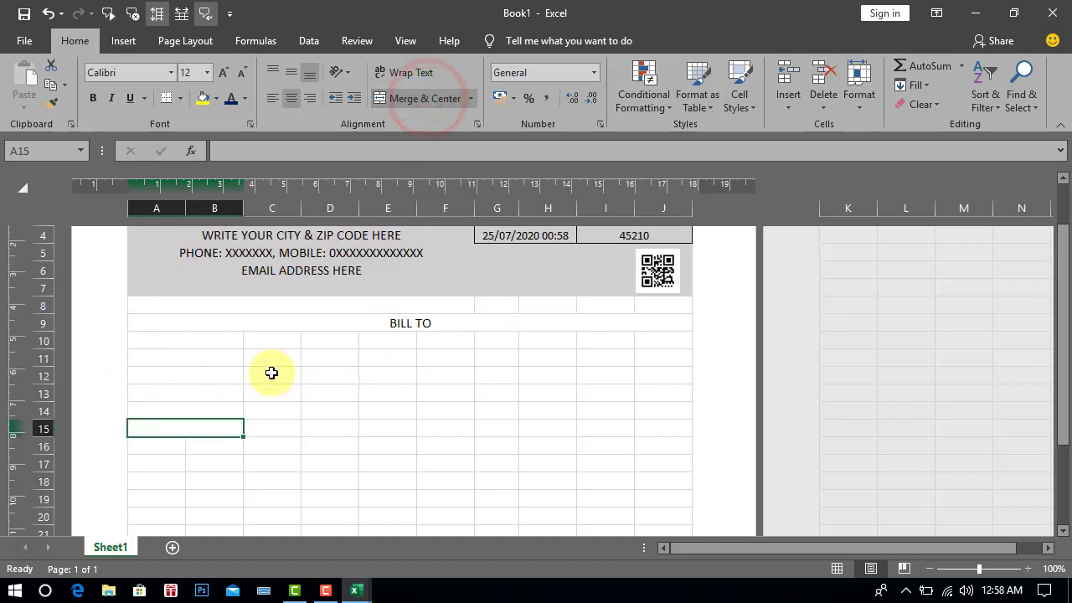
- Enter the labels "NAME", "COMPANY NAME" and "STRECT ADDRESS" in the merged cells A10, A11 and A12
{"action": "type", "text": "NAME"}
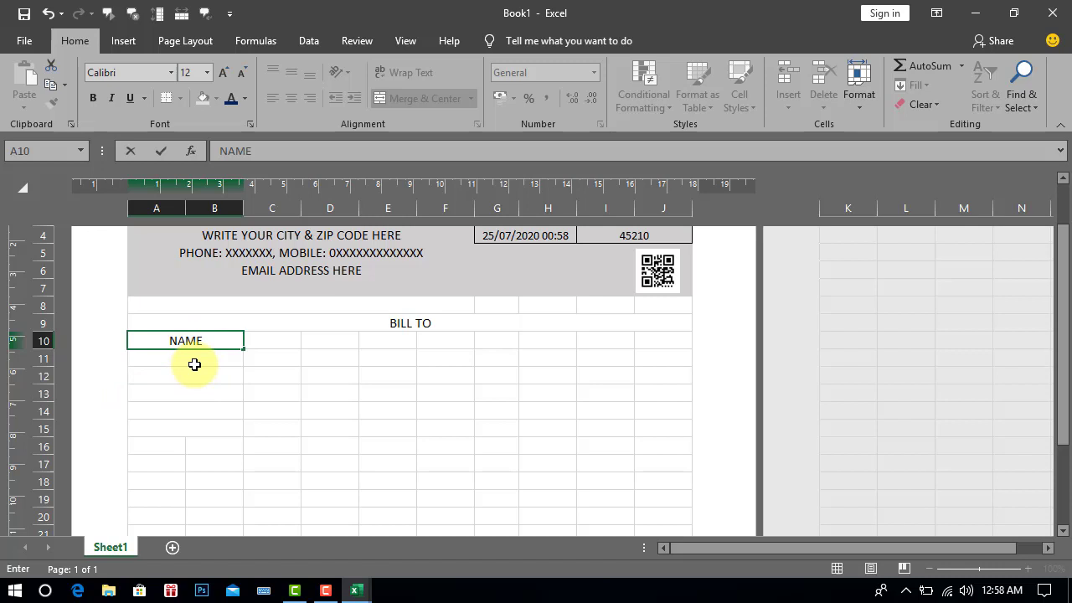
{"action": "left_click", "coordinate": [194, 365]}
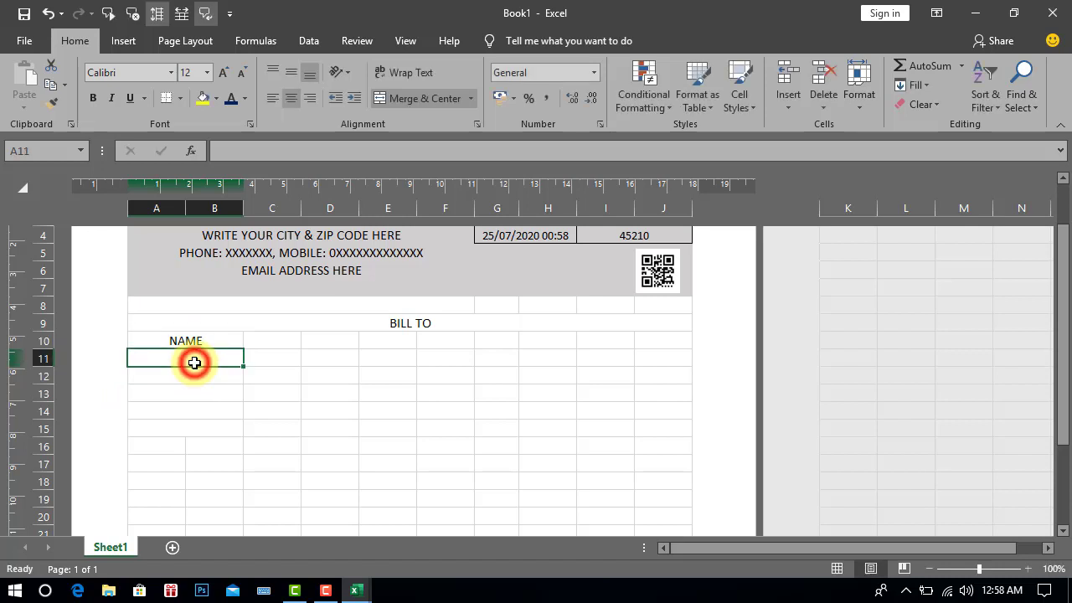
{"action": "type", "text": "COMPANY NAME"}
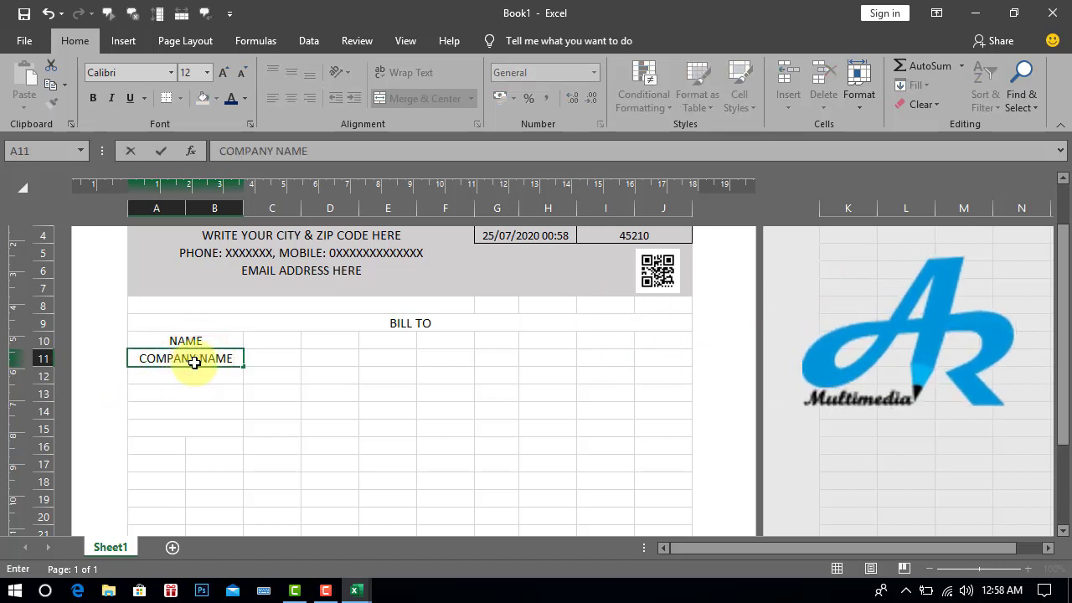
{"action": "left_click", "coordinate": [184, 377]}
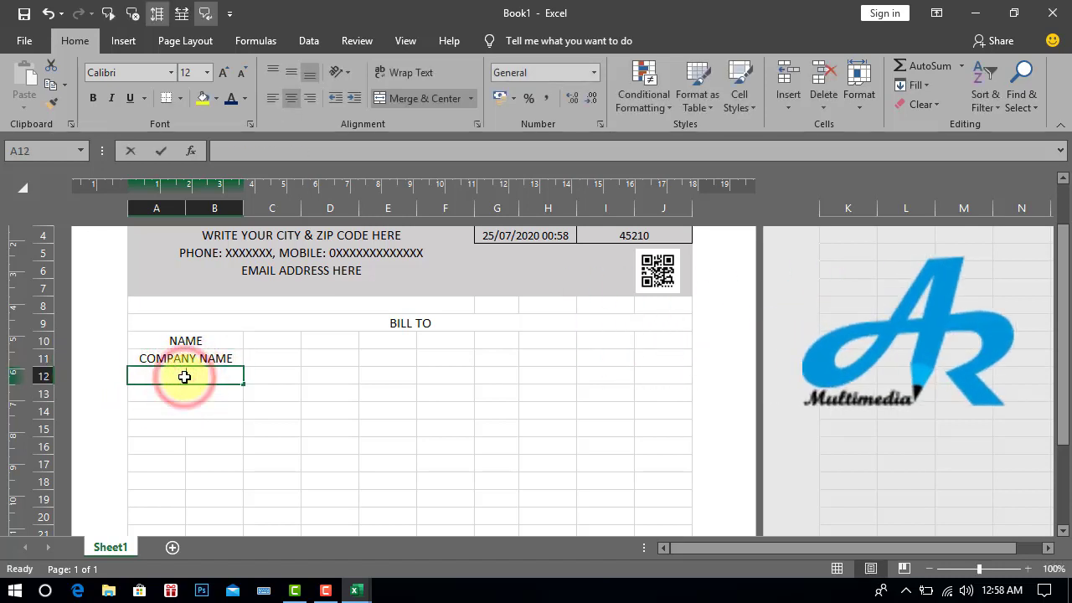
{"action": "type", "text": "STRECT ADDRESS"}
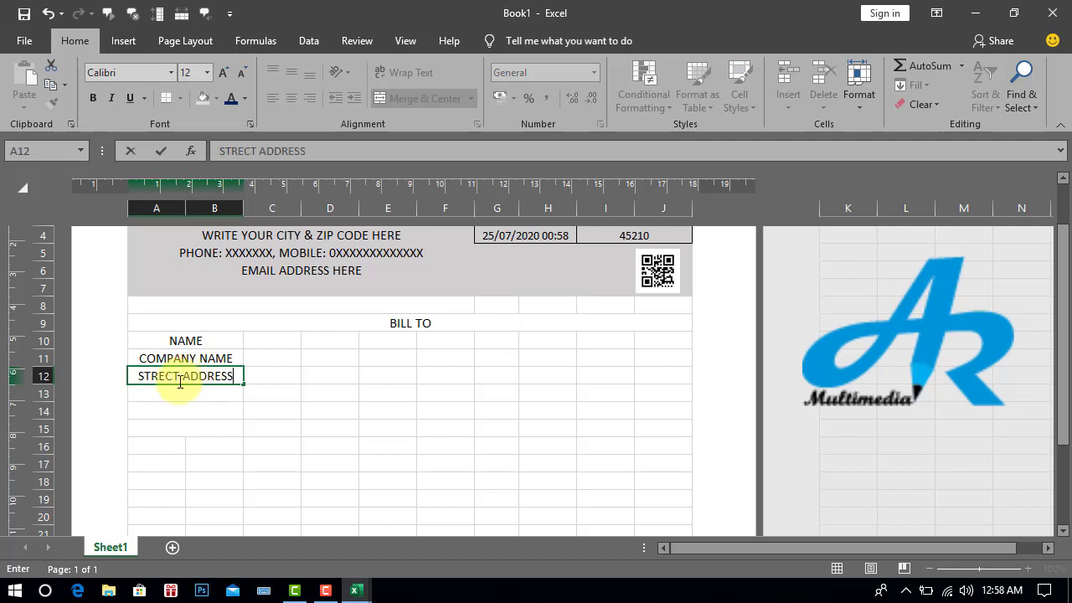
- Enter the labels "CITY & ZIP CODE", "PHONE/ MOBILE NO" and "EMAIL ADDRESS" in the merged cells A13, A14 and A15
{"action": "left_click", "coordinate": [163, 393]}
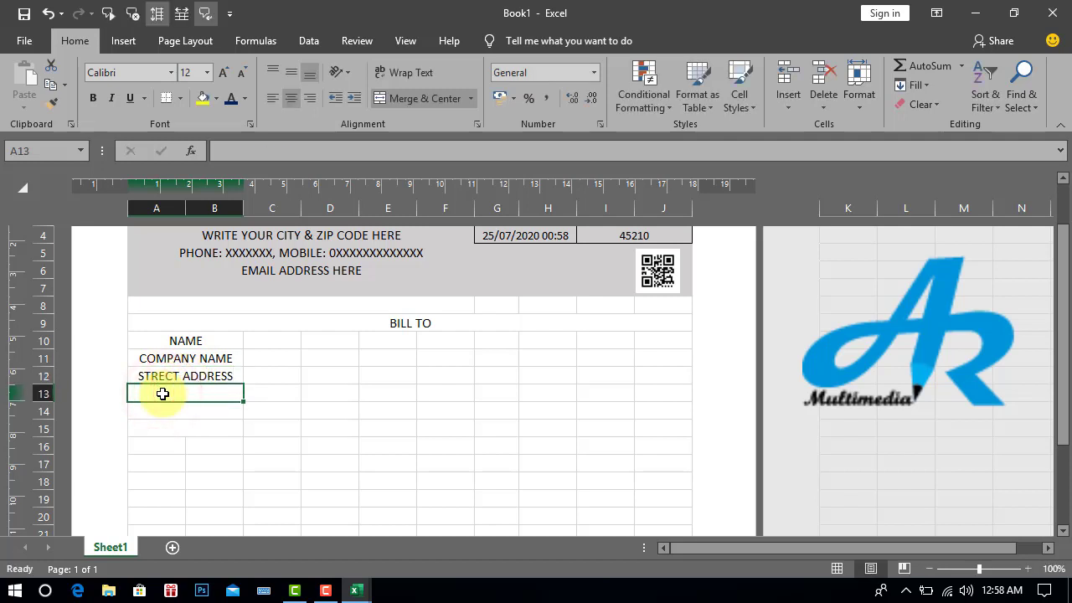
{"action": "type", "text": "CITY & ZIP CODE"}
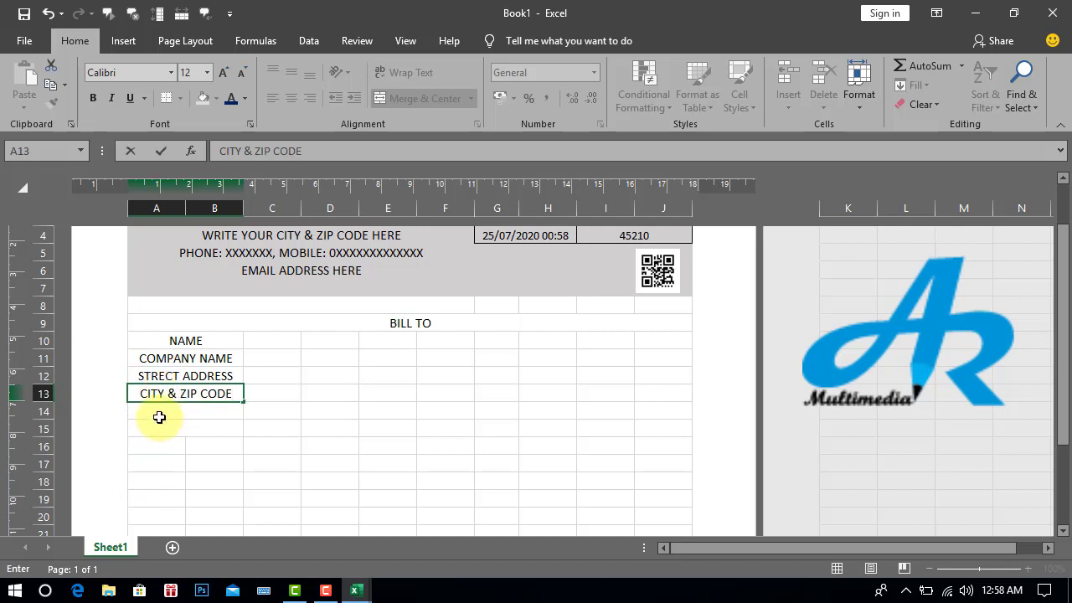
{"action": "left_click", "coordinate": [159, 416]}
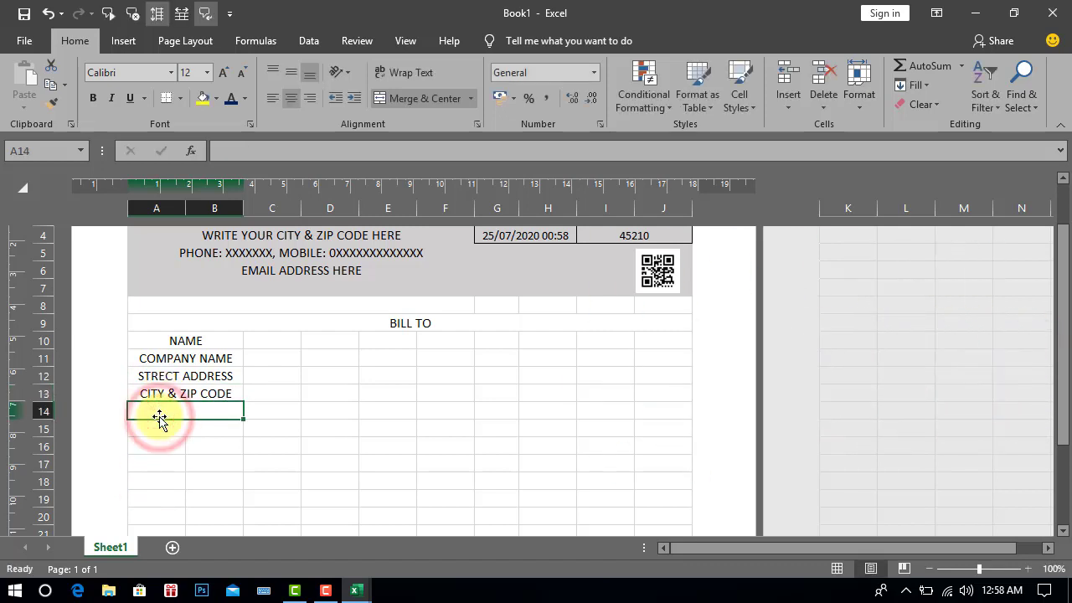
{"action": "type", "text": "PHONE/ MOBILE NO"}
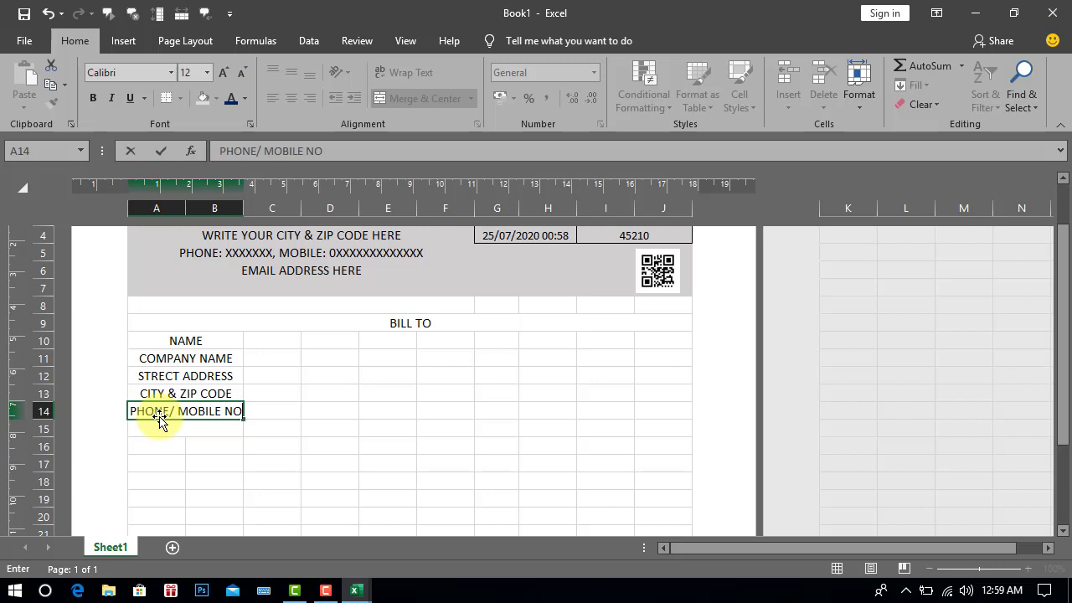
{"action": "key", "text": "Return"}
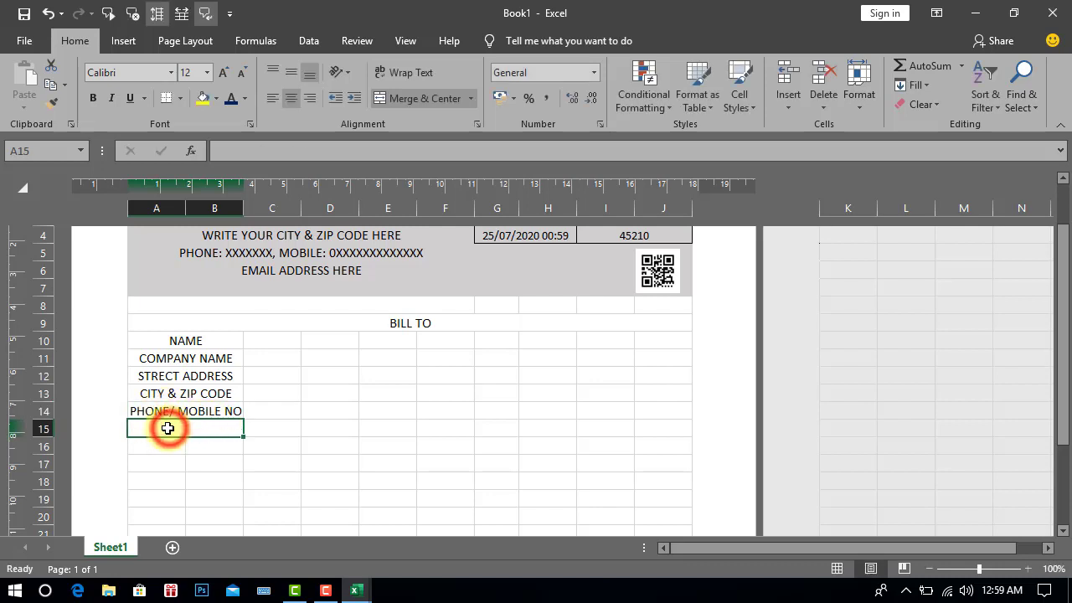
{"action": "type", "text": "EMAIL ADDRESS"}
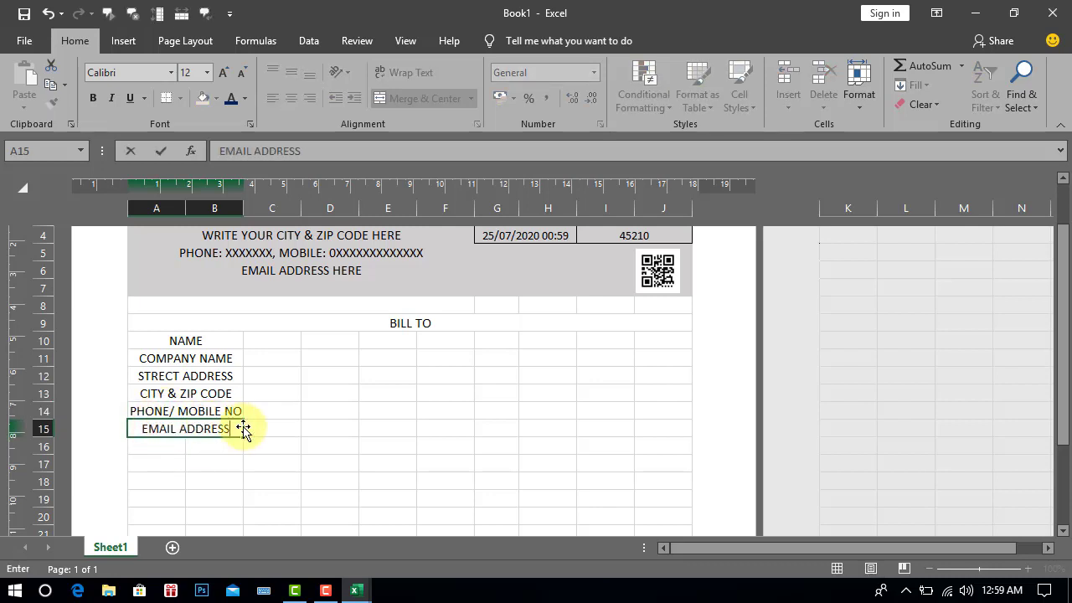
{"action": "left_click", "coordinate": [280, 442]}
- Left-align the BILL TO field labels in rows 10 to 15
{"action": "left_click_drag", "start_coordinate": [148, 337], "coordinate": [182, 430]}
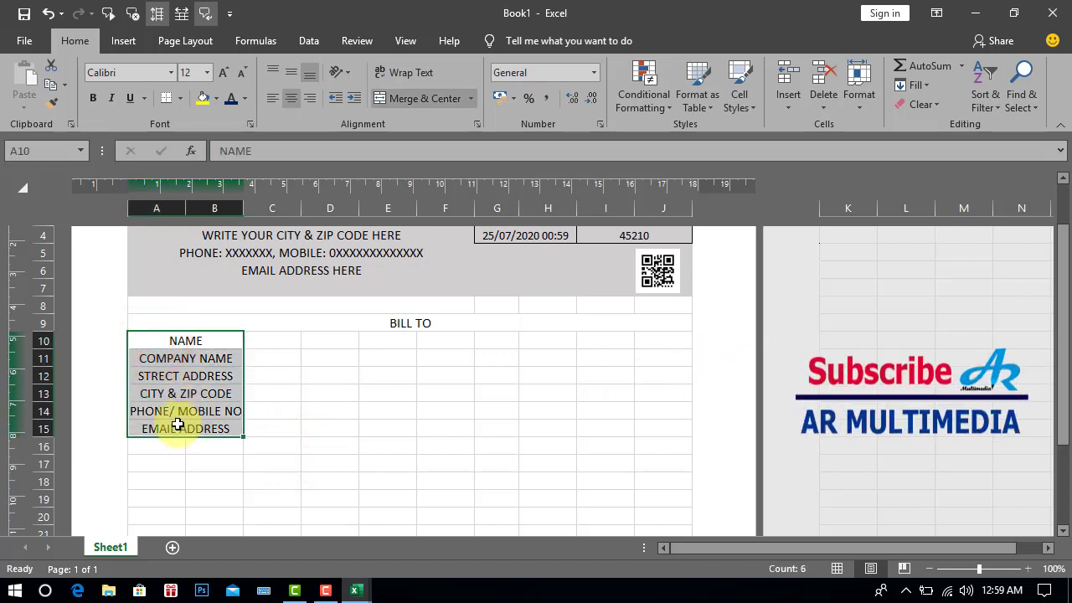
{"action": "left_click", "coordinate": [271, 100]}
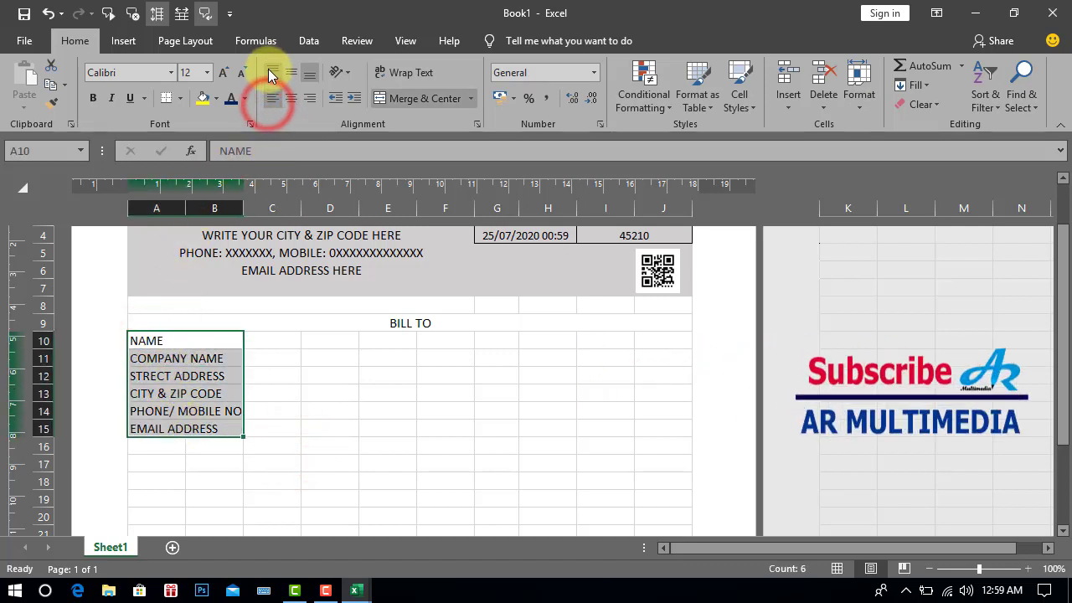
{"action": "left_click", "coordinate": [292, 379]}
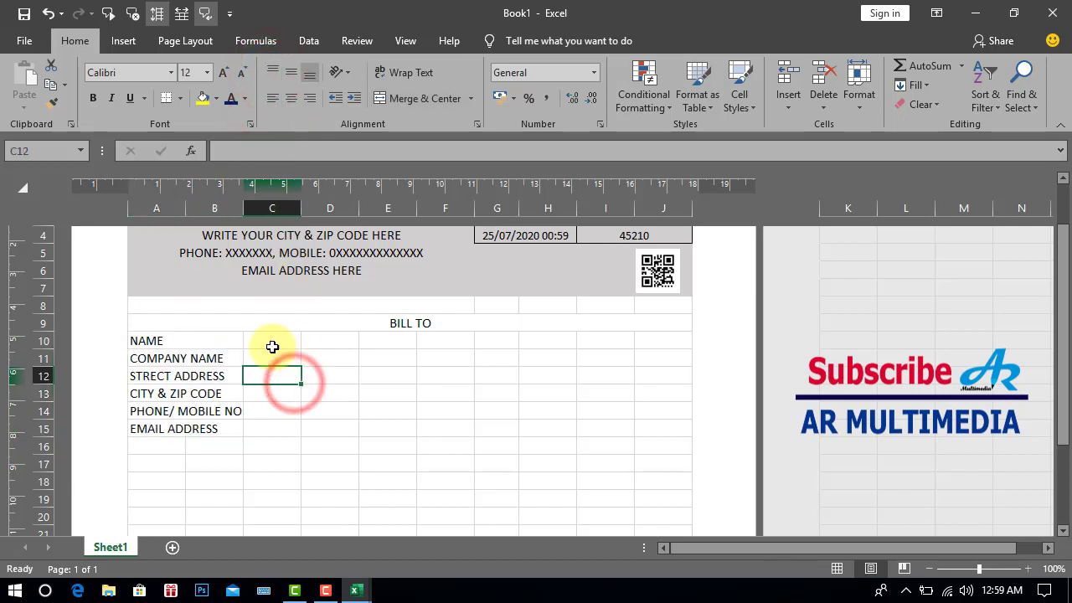
- Merge and center columns C to J separately in each of rows 10 to 15, beside the field labels
{"action": "left_click_drag", "start_coordinate": [258, 340], "coordinate": [639, 336]}
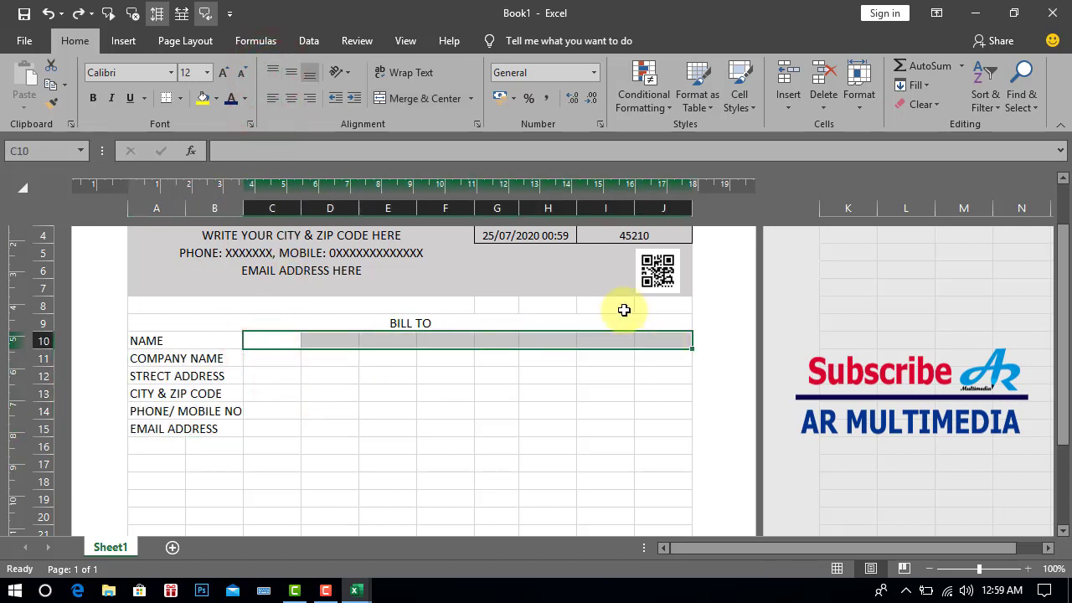
{"action": "left_click", "coordinate": [426, 99]}
{"action": "mouse_move", "coordinate": [270, 360]}
{"action": "left_mouse_down"}
{"action": "mouse_move", "coordinate": [438, 352]}
{"action": "mouse_move", "coordinate": [638, 375]}
{"action": "mouse_move", "coordinate": [658, 354]}
{"action": "left_mouse_up"}
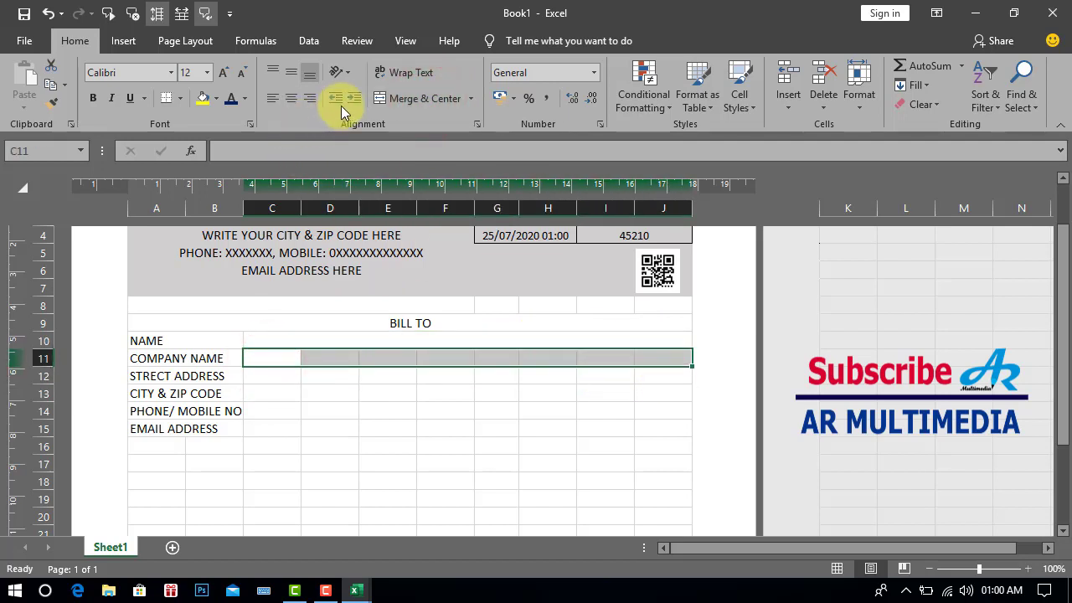
{"action": "left_click", "coordinate": [391, 98]}
{"action": "left_click_drag", "start_coordinate": [264, 376], "coordinate": [656, 376]}
{"action": "left_click", "coordinate": [440, 99]}
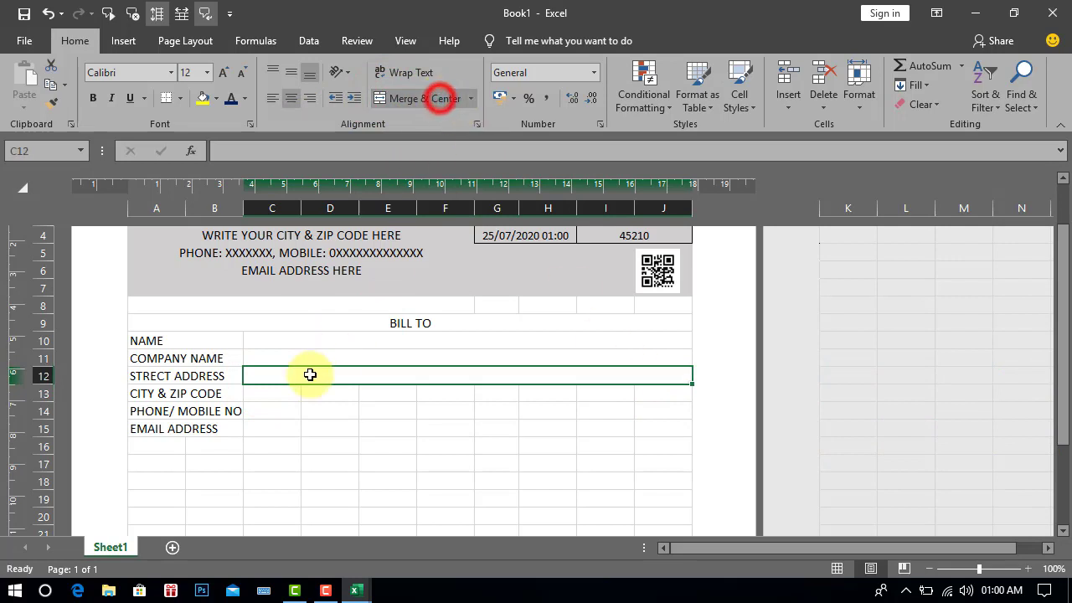
{"action": "left_click_drag", "start_coordinate": [268, 393], "coordinate": [644, 393]}
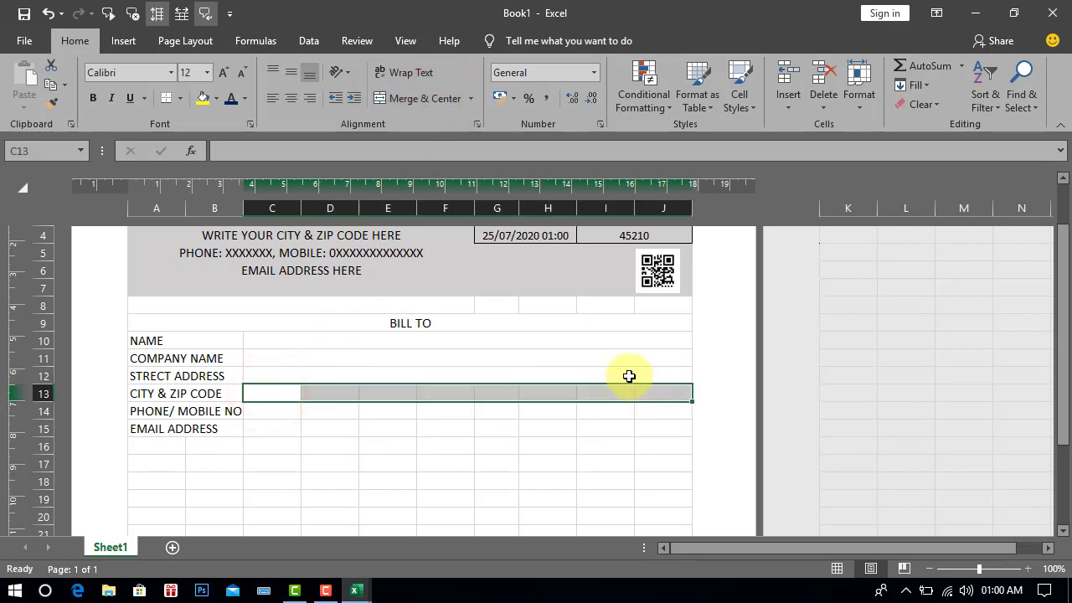
{"action": "left_click", "coordinate": [394, 103]}
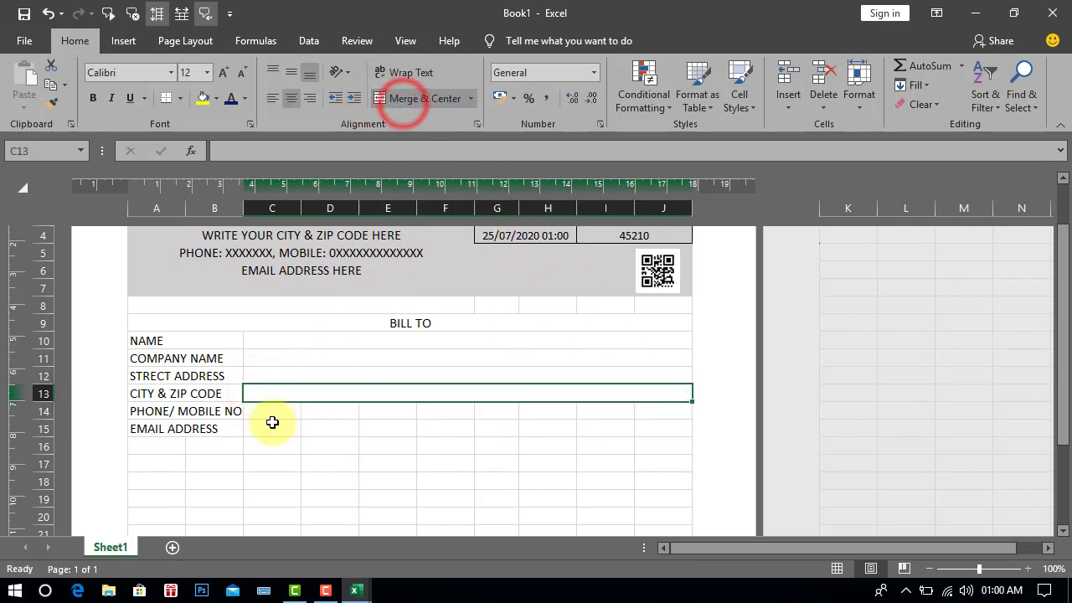
{"action": "left_click_drag", "start_coordinate": [262, 413], "coordinate": [645, 411]}
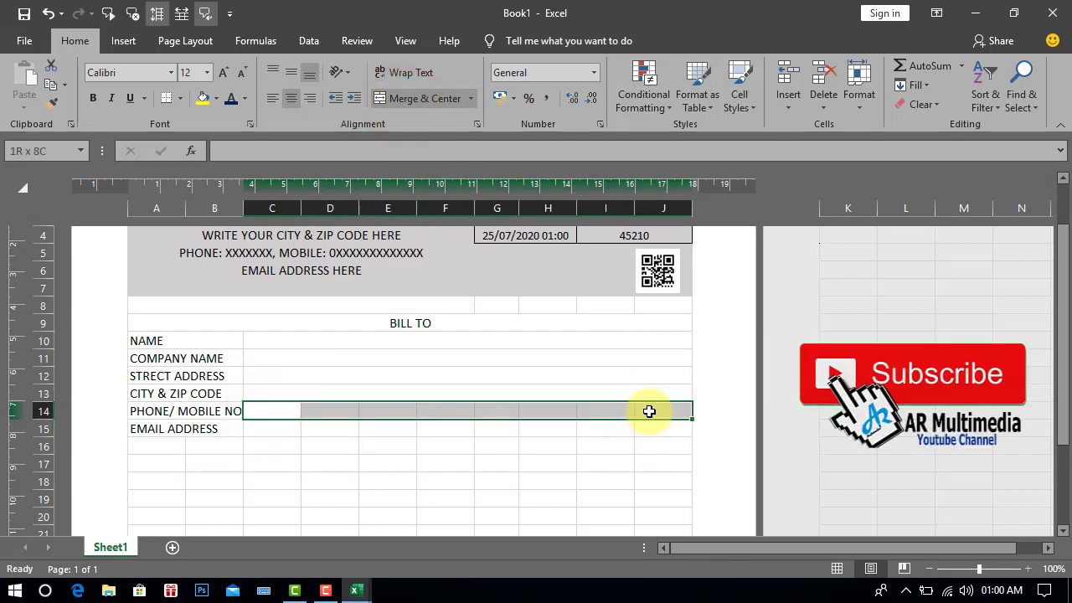
{"action": "left_click", "coordinate": [405, 97]}
{"action": "left_click_drag", "start_coordinate": [259, 431], "coordinate": [642, 422]}
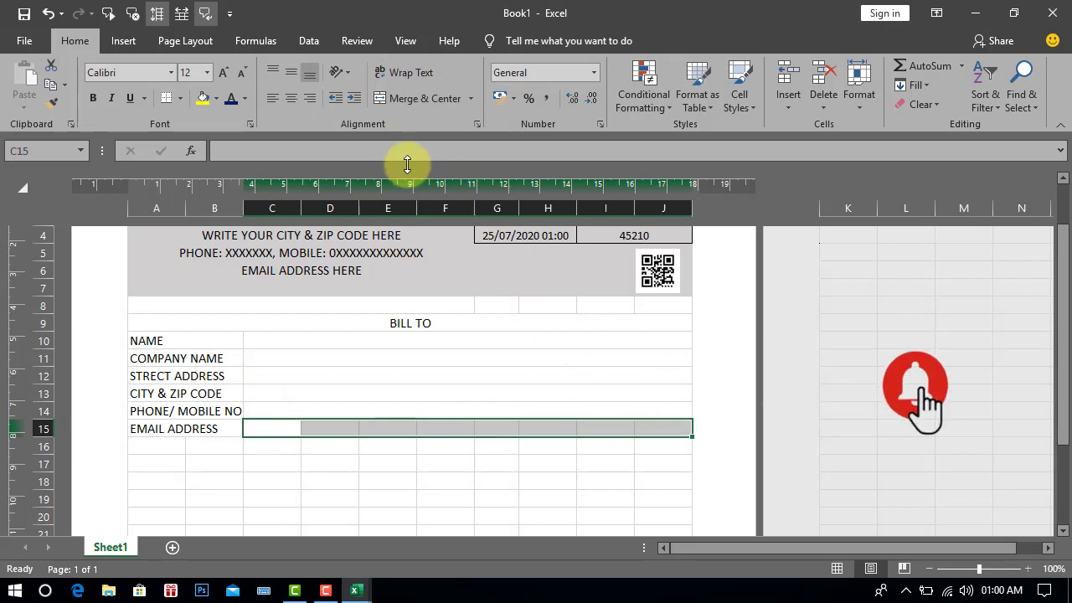
{"action": "left_click", "coordinate": [405, 98]}
- Fill the BILL TO heading in row 9 with a light blue background color
{"action": "left_click", "coordinate": [149, 327]}
{"action": "left_click", "coordinate": [151, 326]}
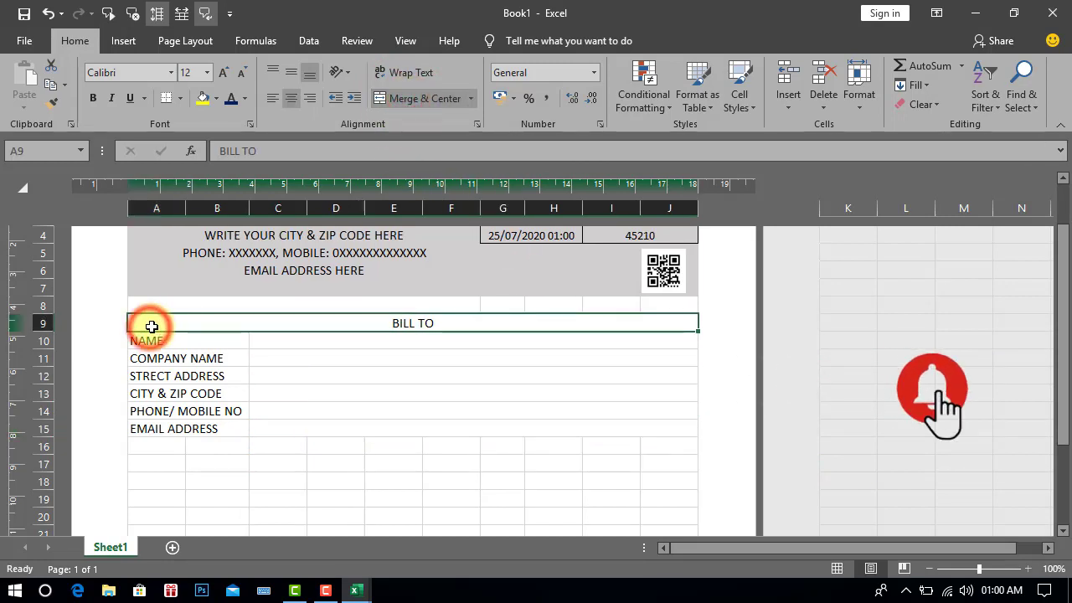
{"action": "left_click", "coordinate": [857, 109]}
{"action": "left_click", "coordinate": [879, 429]}
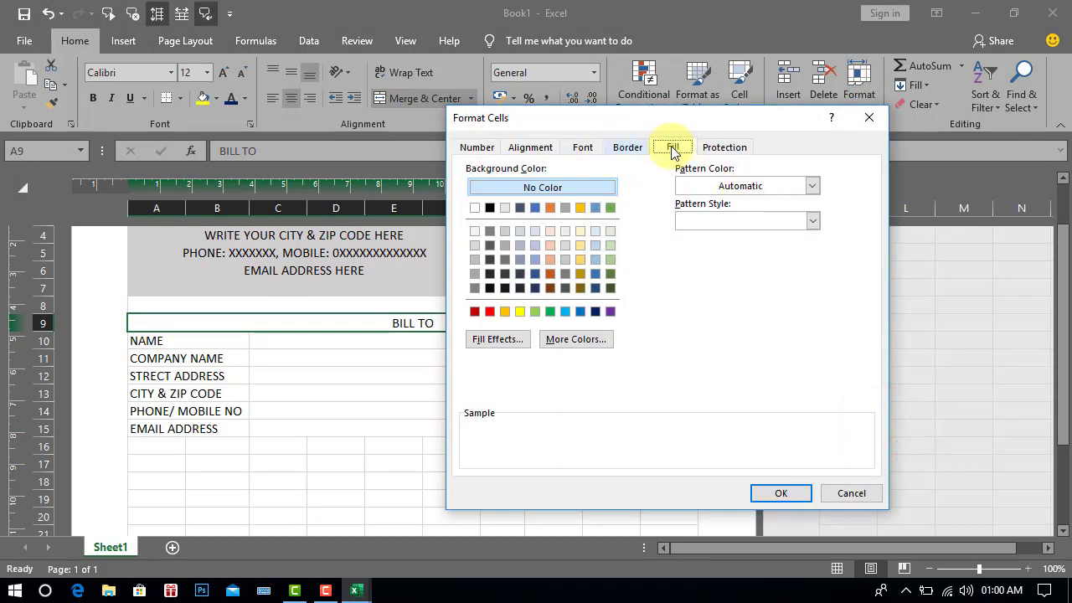
{"action": "left_click", "coordinate": [535, 231]}
{"action": "left_click", "coordinate": [766, 492]}
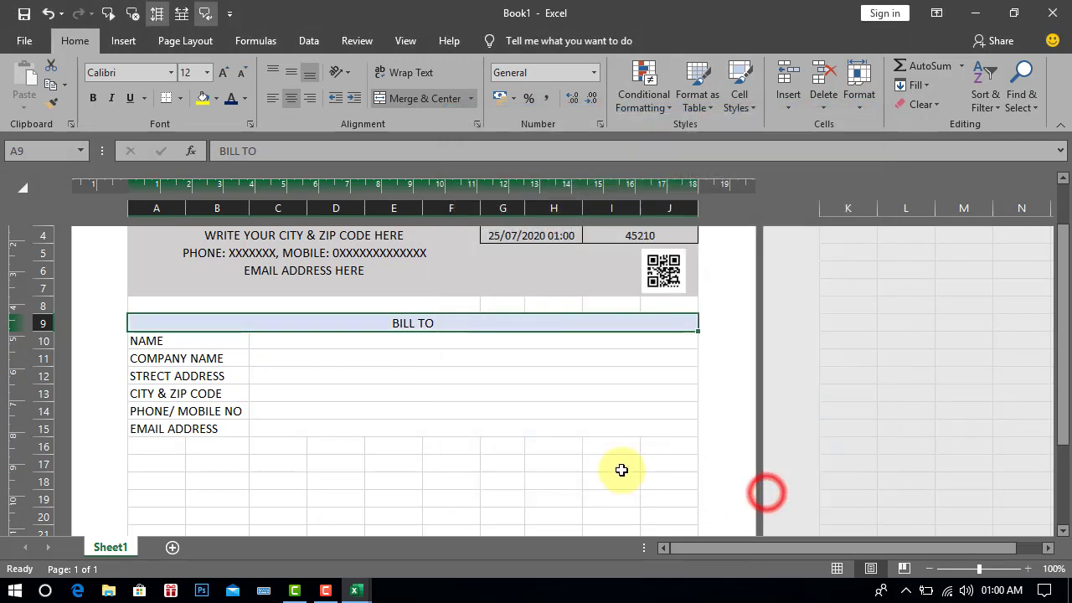
{"action": "left_click", "coordinate": [554, 463]}
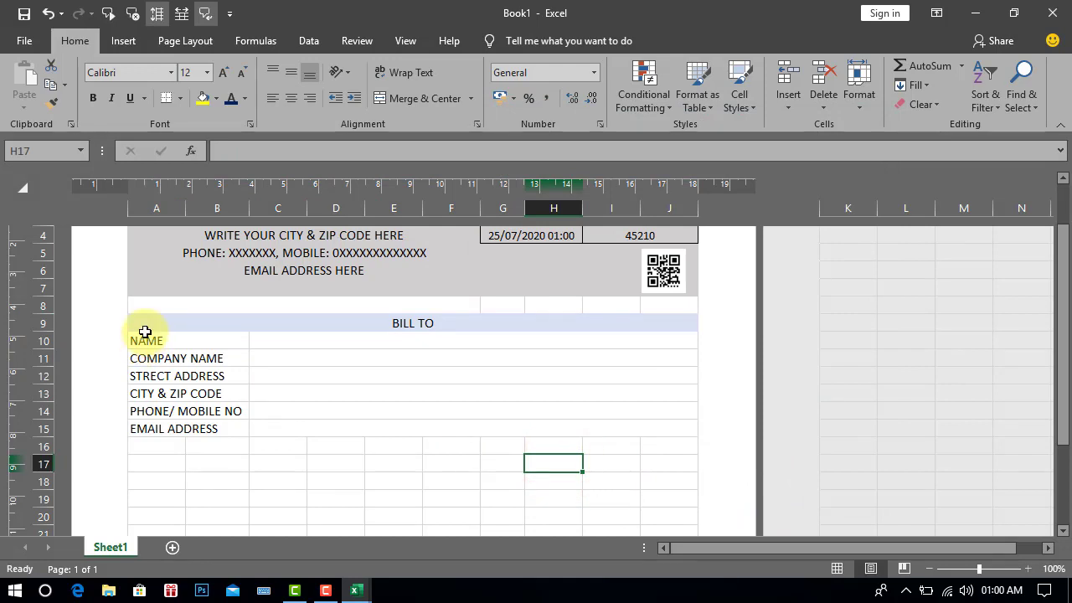
- Apply outline and inside borders to the whole BILL TO block, A9:J15
{"action": "left_click_drag", "start_coordinate": [159, 325], "coordinate": [552, 425]}
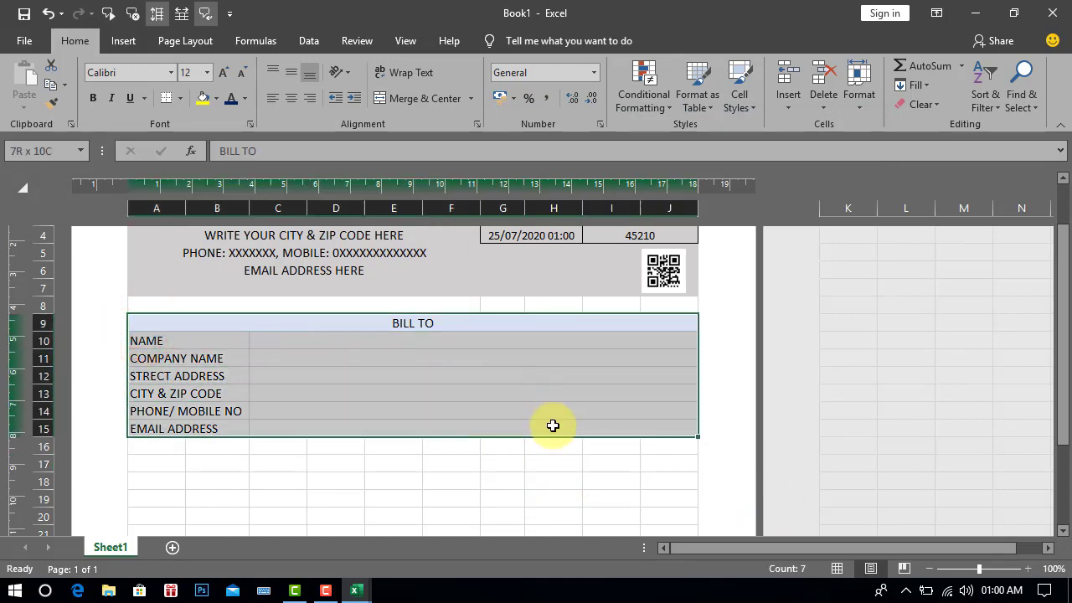
{"action": "left_click", "coordinate": [857, 104]}
{"action": "left_click", "coordinate": [880, 431]}
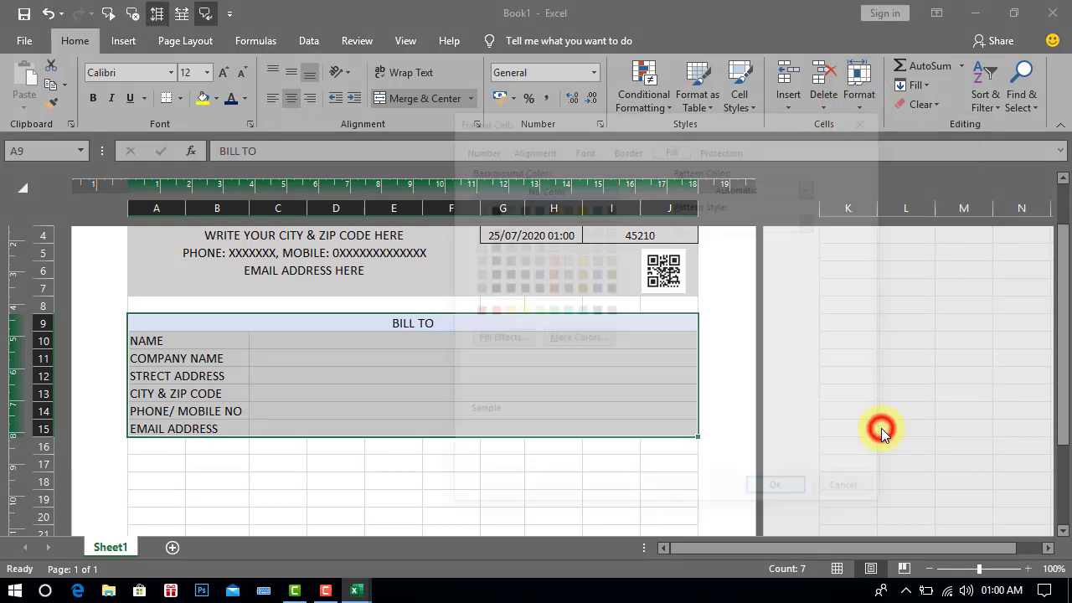
{"action": "left_click", "coordinate": [628, 147]}
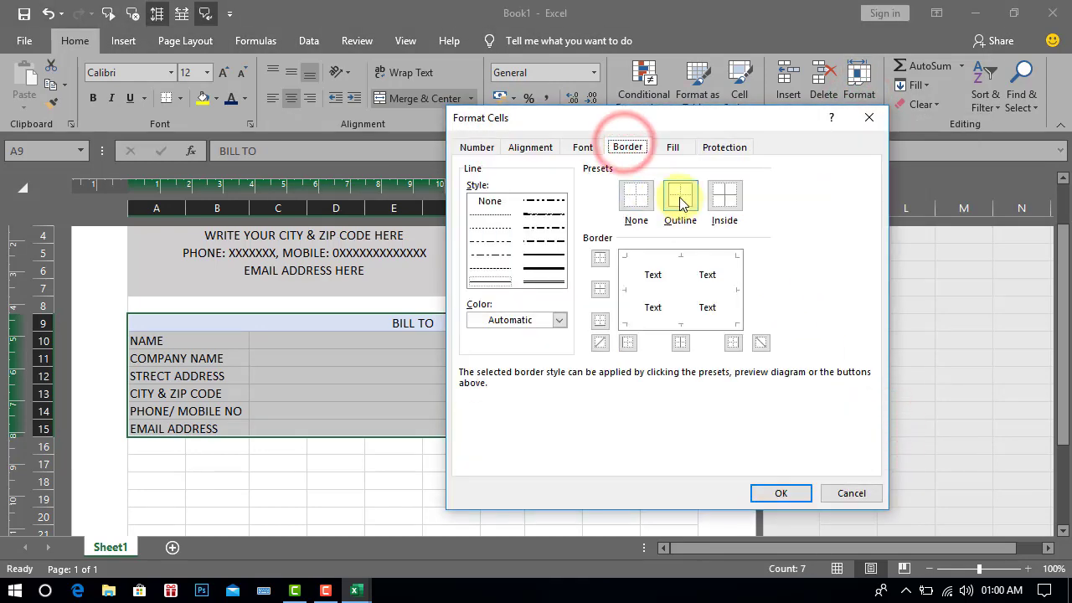
{"action": "left_click", "coordinate": [680, 199]}
{"action": "left_click", "coordinate": [724, 199]}
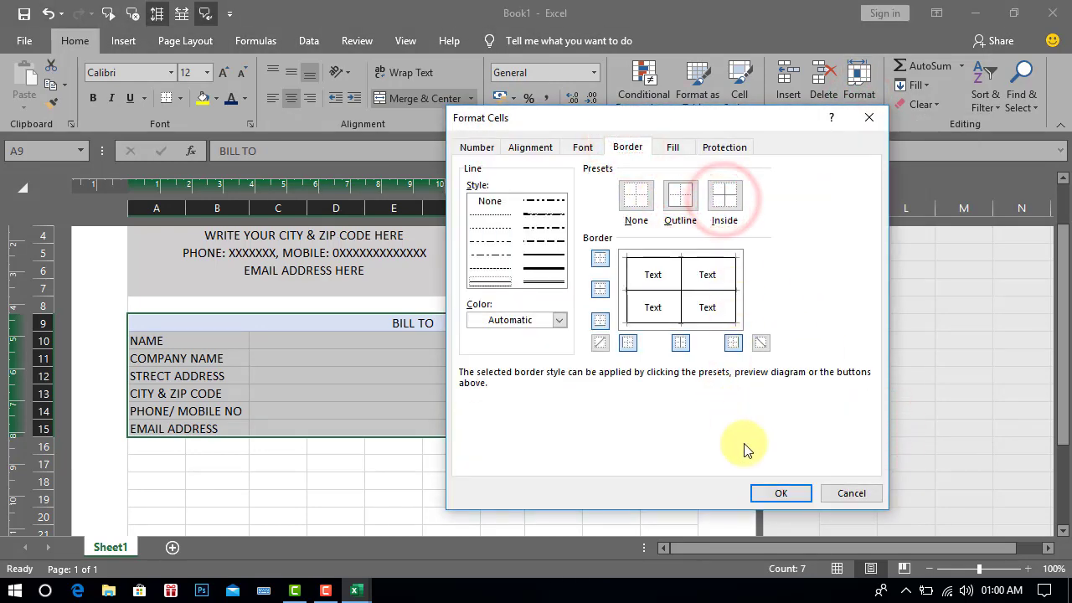
{"action": "left_click", "coordinate": [772, 493]}
{"action": "left_click", "coordinate": [495, 461]}
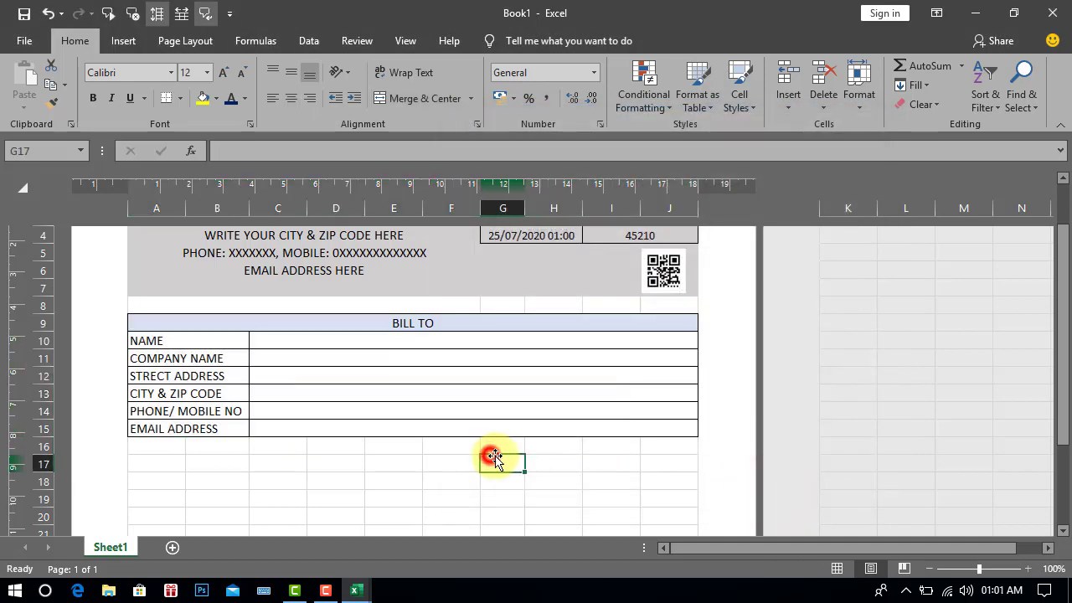
- Enter the heading SL. NO in A17, then merge and center B17:G17 and enter PRODUCT DESCRIPTION there
{"action": "scroll", "coordinate": [168, 418], "scroll_direction": "down", "scroll_amount": 1}
{"action": "left_click", "coordinate": [156, 414]}
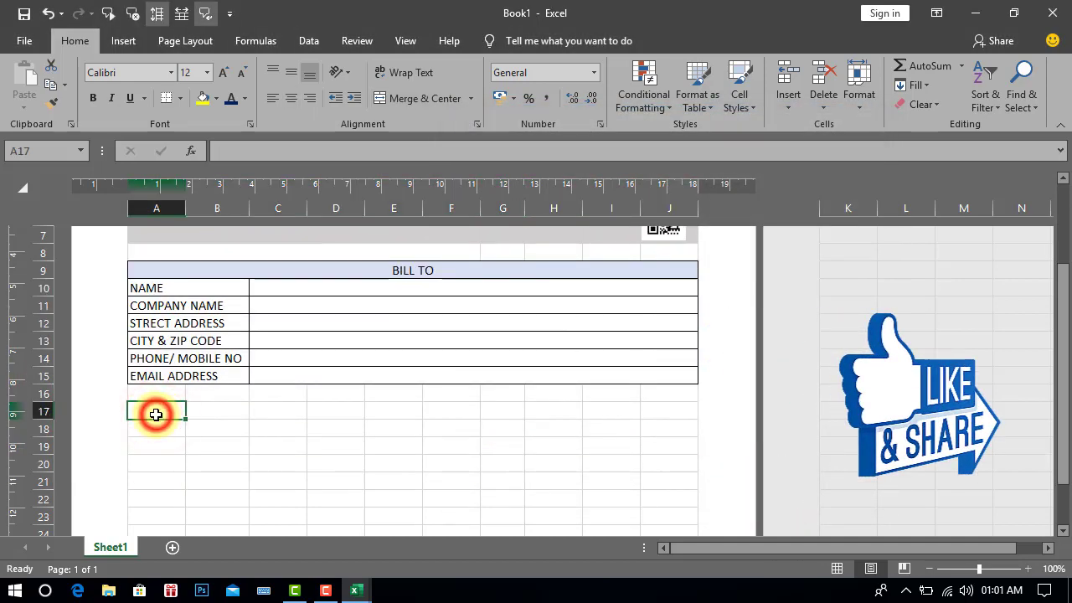
{"action": "type", "text": "SL. NO"}
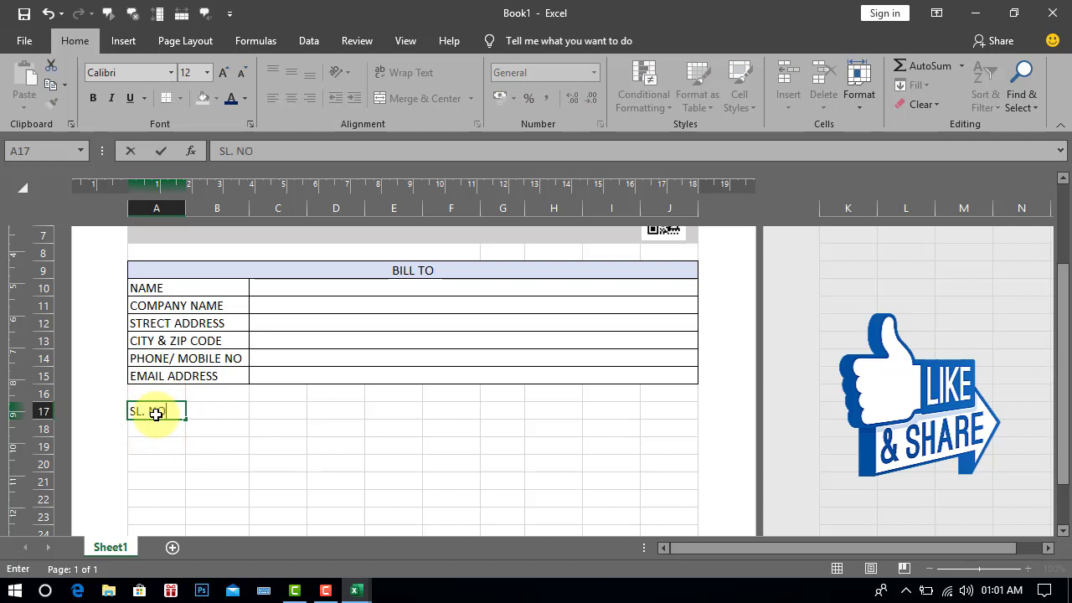
{"action": "left_click", "coordinate": [211, 411]}
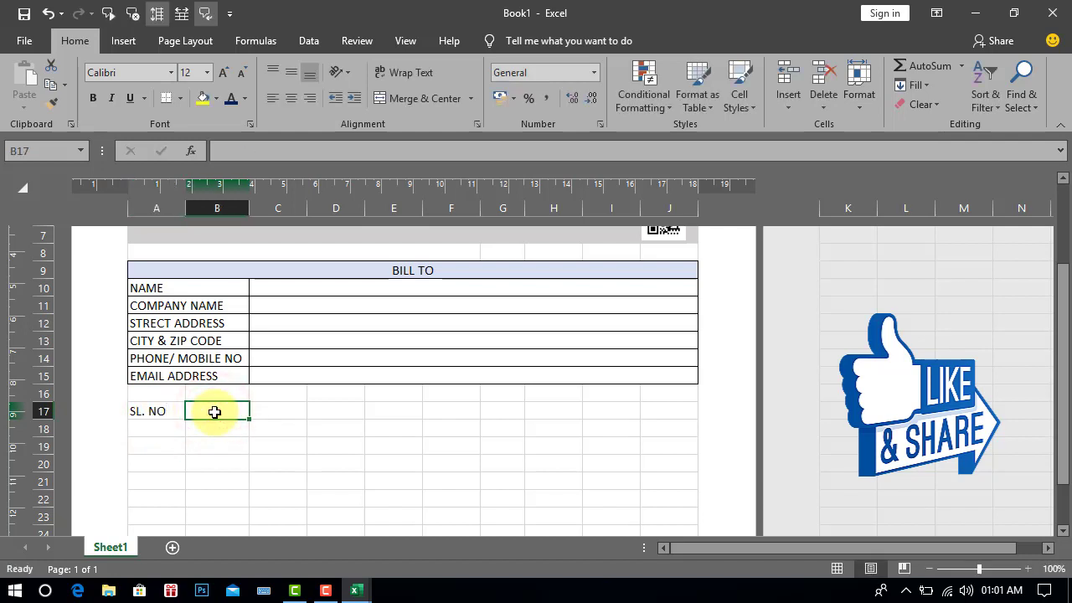
{"action": "left_click_drag", "start_coordinate": [229, 416], "coordinate": [481, 420]}
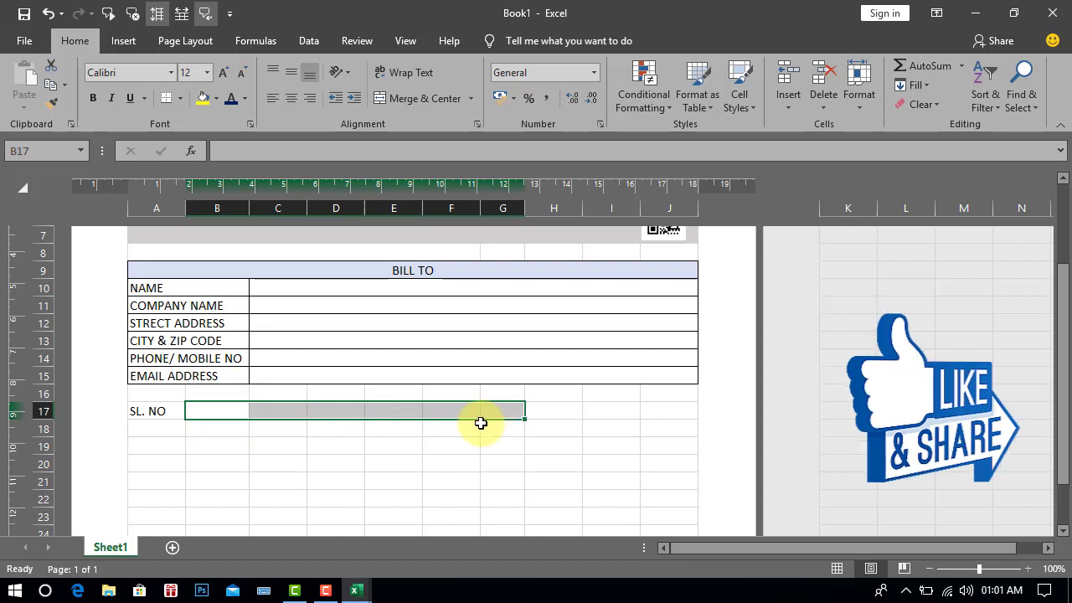
{"action": "left_click", "coordinate": [427, 97]}
{"action": "left_click", "coordinate": [298, 412]}
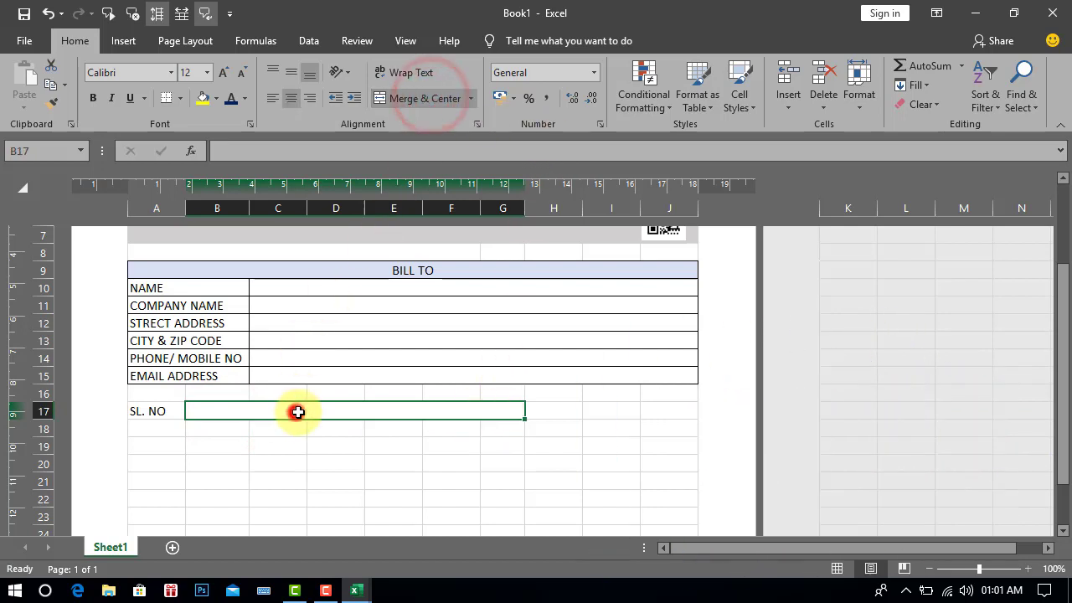
{"action": "type", "text": "PRODUCT DESCRIPTION"}
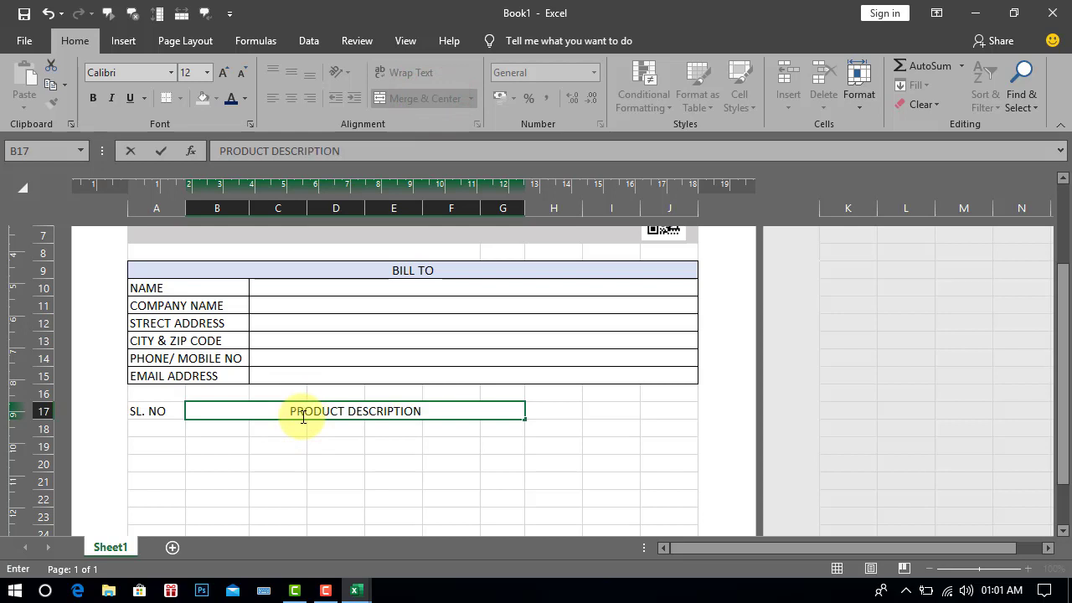
{"action": "left_click", "coordinate": [548, 409]}
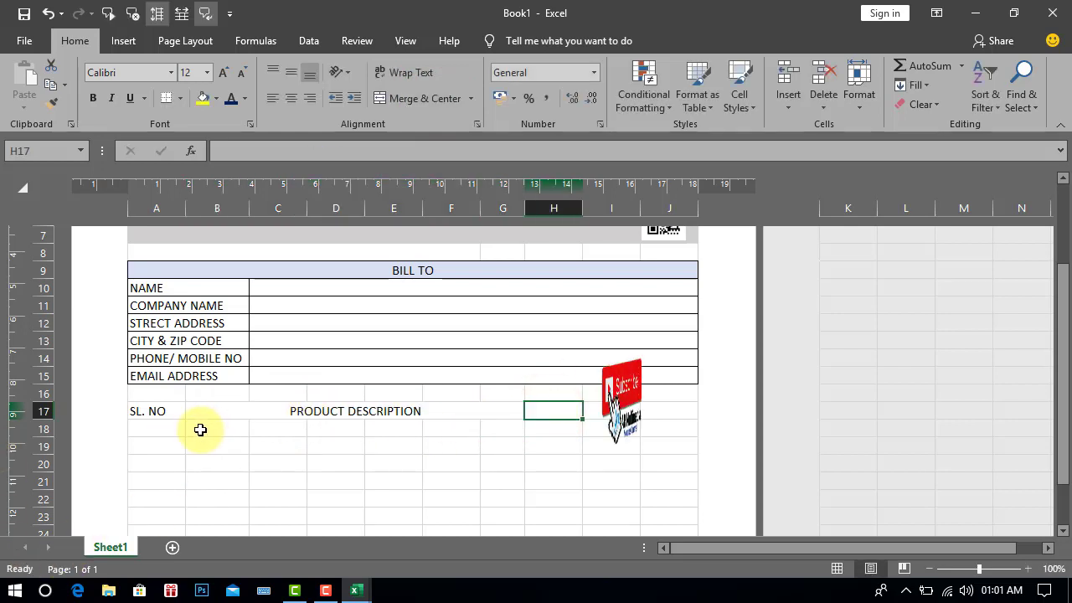
- Merge and center columns B to G separately in each of rows 18 to 26, below the PRODUCT DESCRIPTION heading
{"action": "left_click_drag", "start_coordinate": [201, 430], "coordinate": [492, 430]}
{"action": "left_click", "coordinate": [430, 101]}
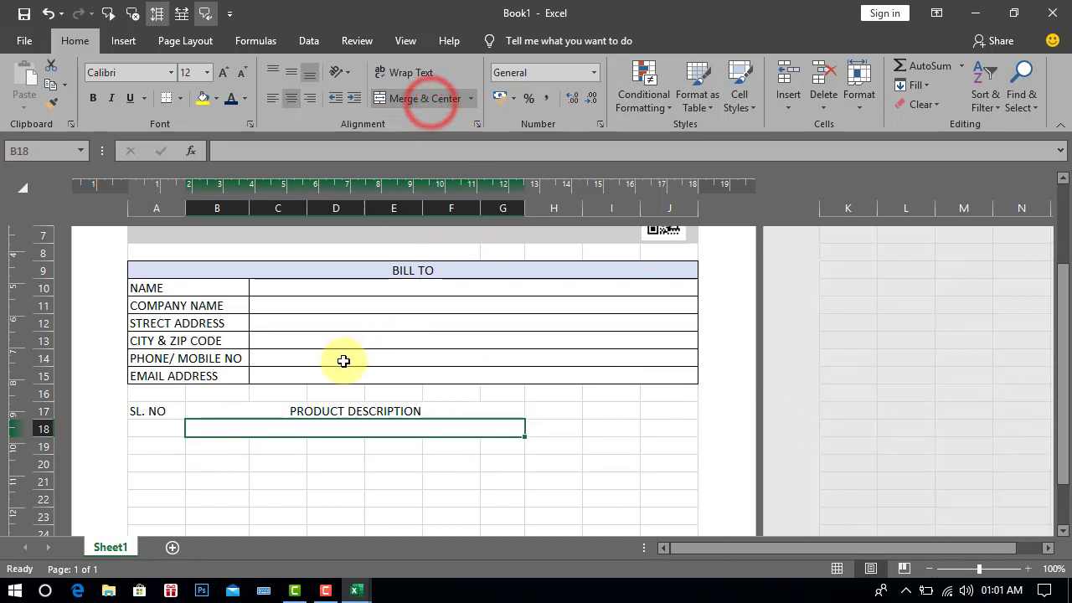
{"action": "left_click", "coordinate": [206, 447]}
{"action": "left_click_drag", "start_coordinate": [205, 447], "coordinate": [502, 445]}
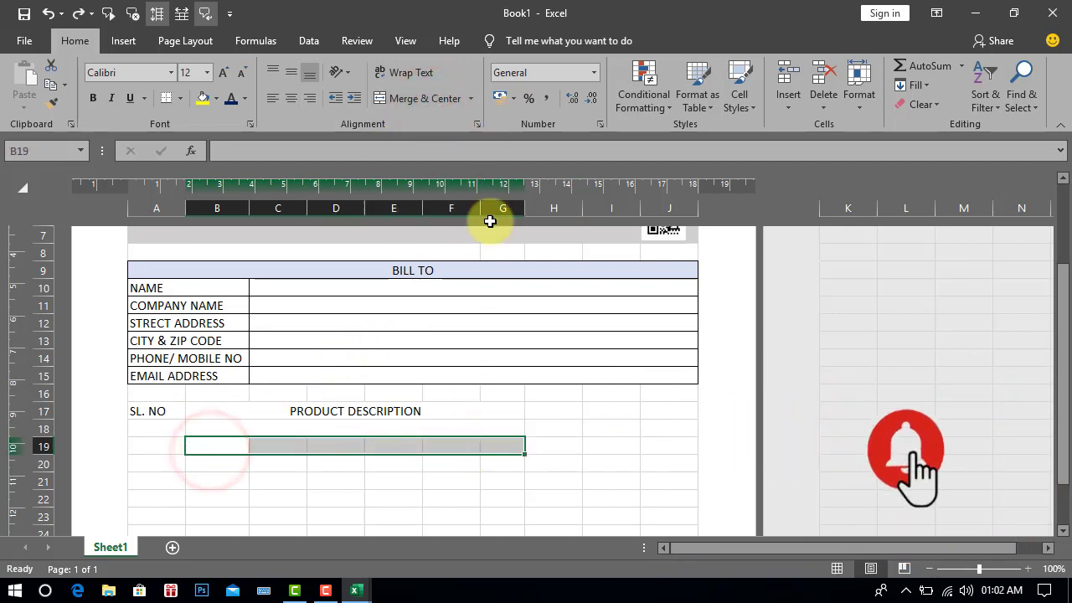
{"action": "left_click", "coordinate": [426, 101]}
{"action": "left_click_drag", "start_coordinate": [210, 464], "coordinate": [484, 463]}
{"action": "left_click", "coordinate": [430, 99]}
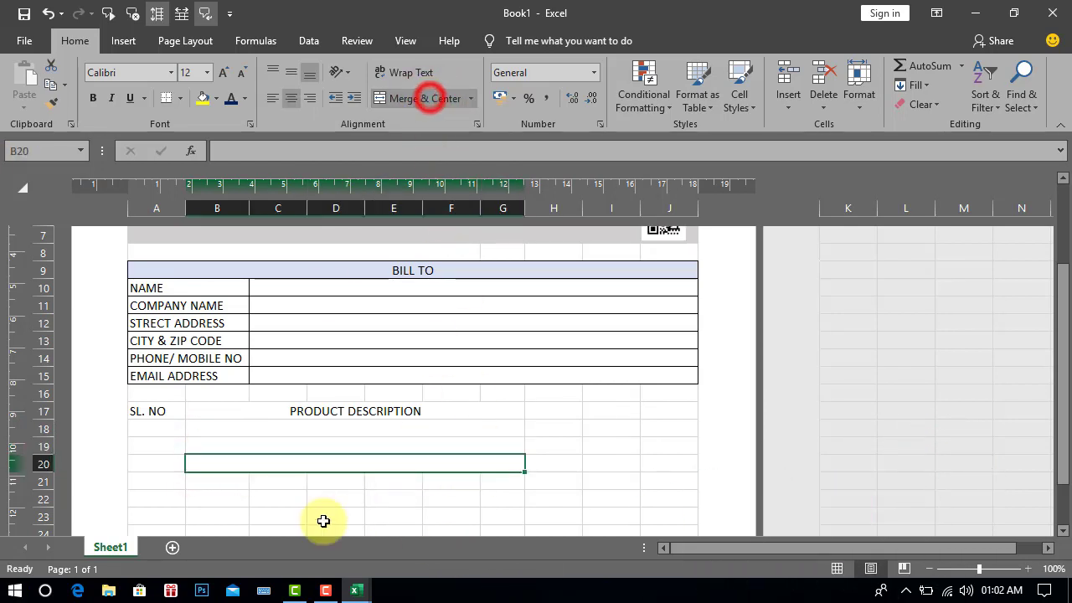
{"action": "left_click_drag", "start_coordinate": [210, 484], "coordinate": [495, 485]}
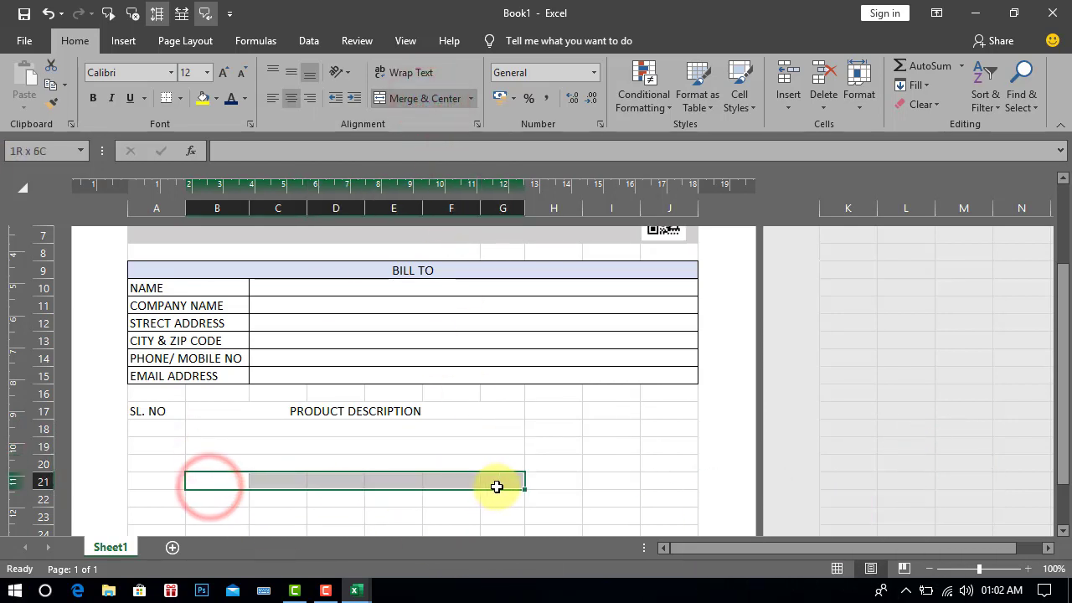
{"action": "left_click", "coordinate": [430, 99]}
{"action": "left_click_drag", "start_coordinate": [192, 501], "coordinate": [484, 500]}
{"action": "left_click", "coordinate": [440, 98]}
{"action": "left_click_drag", "start_coordinate": [215, 517], "coordinate": [490, 521]}
{"action": "left_click", "coordinate": [430, 99]}
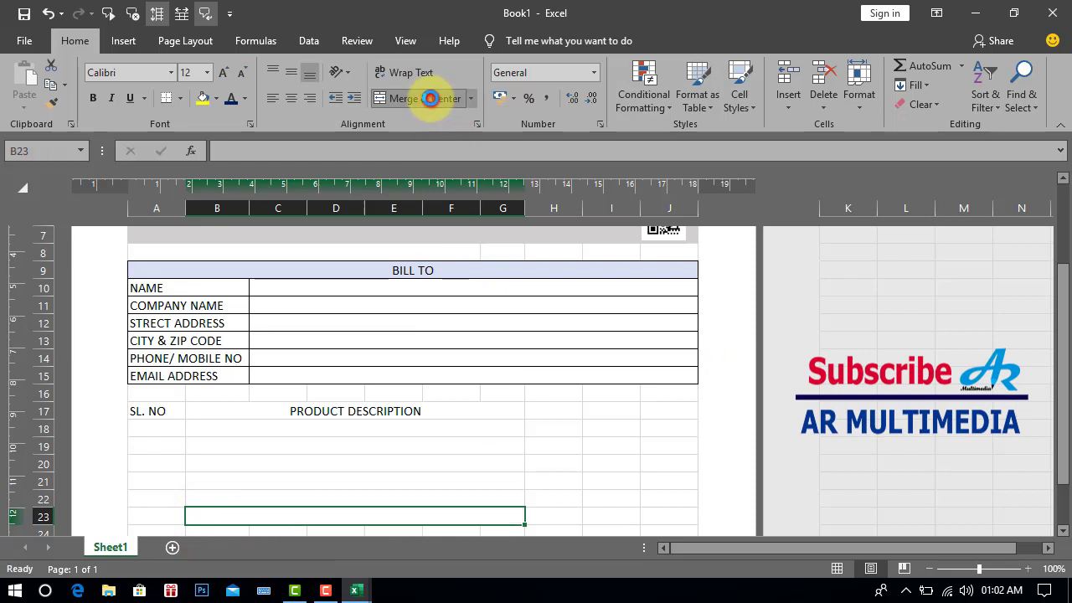
{"action": "scroll", "coordinate": [424, 473], "scroll_direction": "down", "scroll_amount": 2}
{"action": "left_click_drag", "start_coordinate": [215, 430], "coordinate": [502, 428]}
{"action": "left_click", "coordinate": [448, 98]}
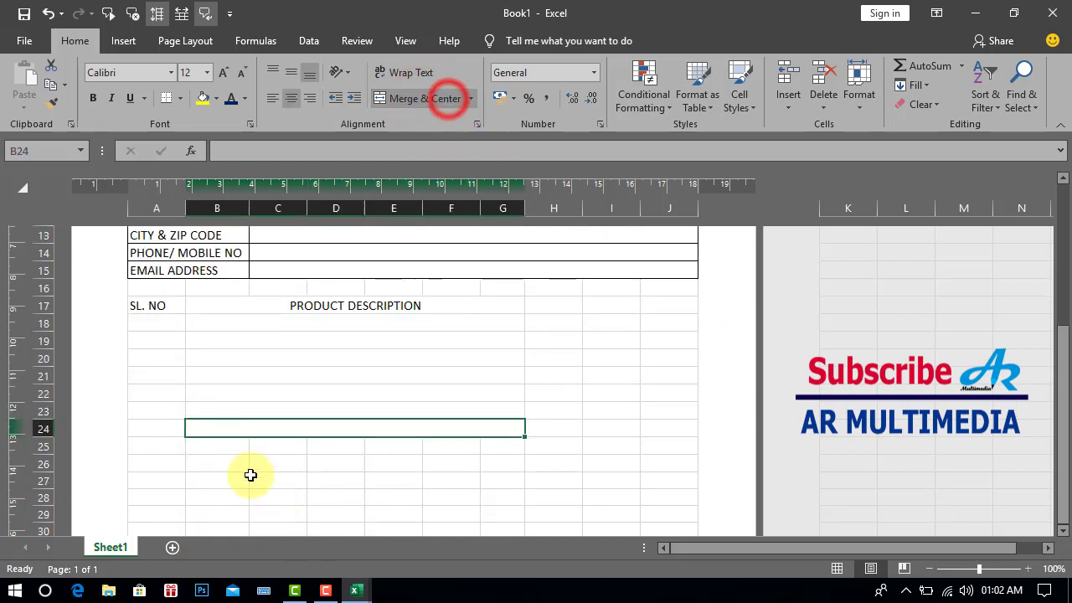
{"action": "left_click_drag", "start_coordinate": [220, 446], "coordinate": [487, 455]}
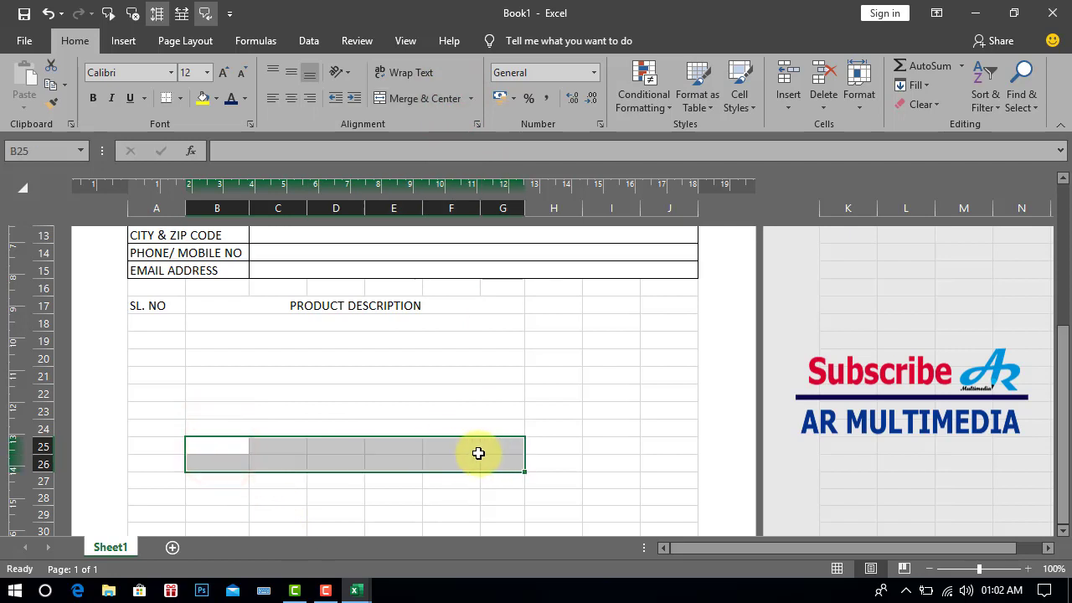
{"action": "left_click", "coordinate": [478, 449]}
{"action": "left_click_drag", "start_coordinate": [216, 447], "coordinate": [487, 448]}
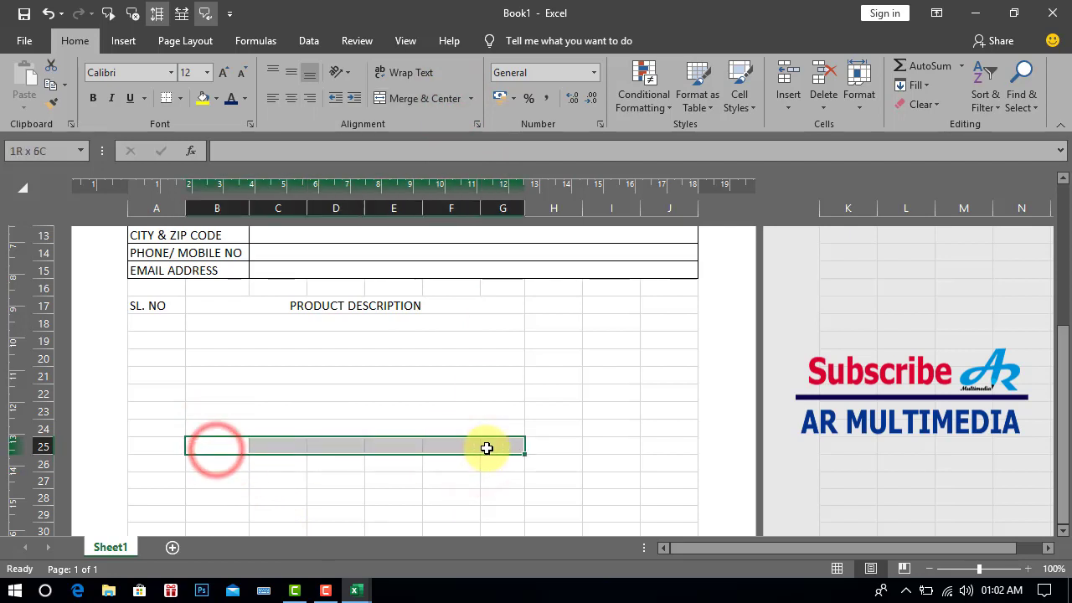
{"action": "left_click", "coordinate": [438, 98]}
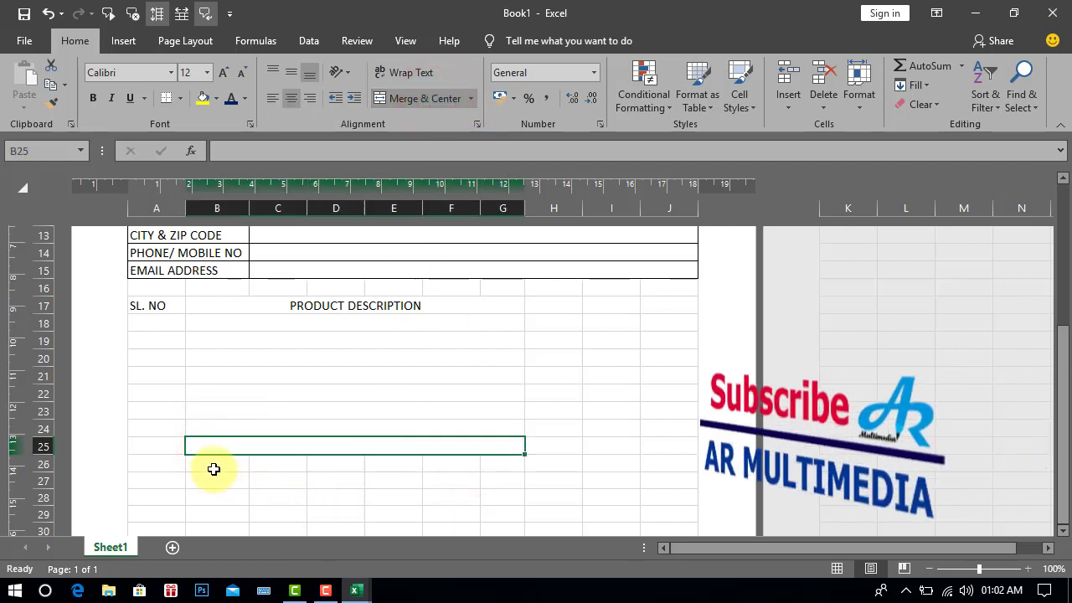
{"action": "left_click_drag", "start_coordinate": [209, 464], "coordinate": [490, 467]}
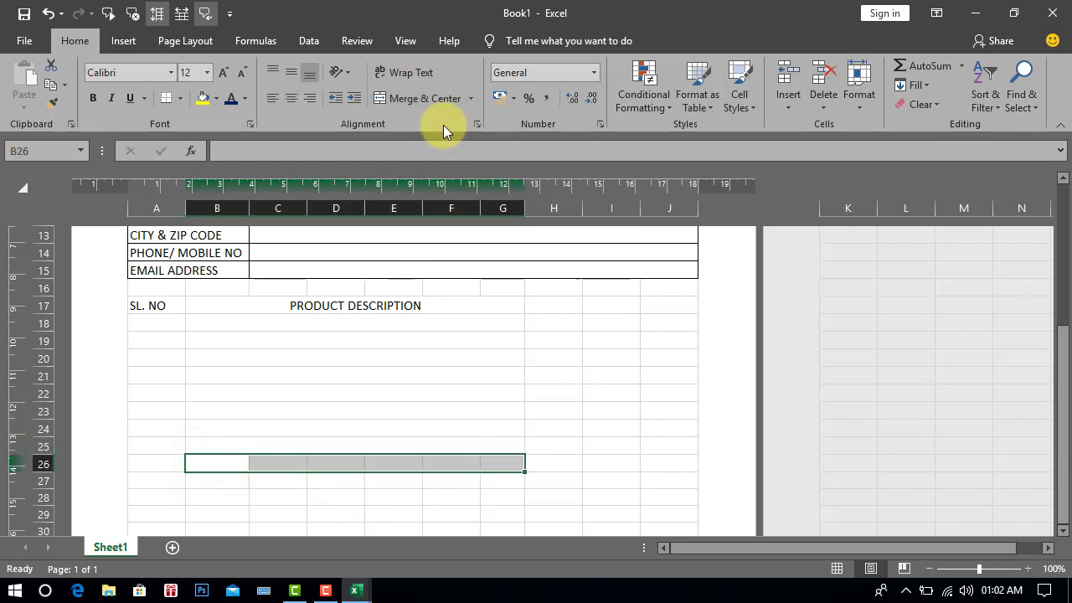
{"action": "left_click", "coordinate": [439, 99]}
- Enter the headings QUANTITY, PRICE and AMOUNT in cells H17, I17 and J17
{"action": "left_click", "coordinate": [554, 307]}
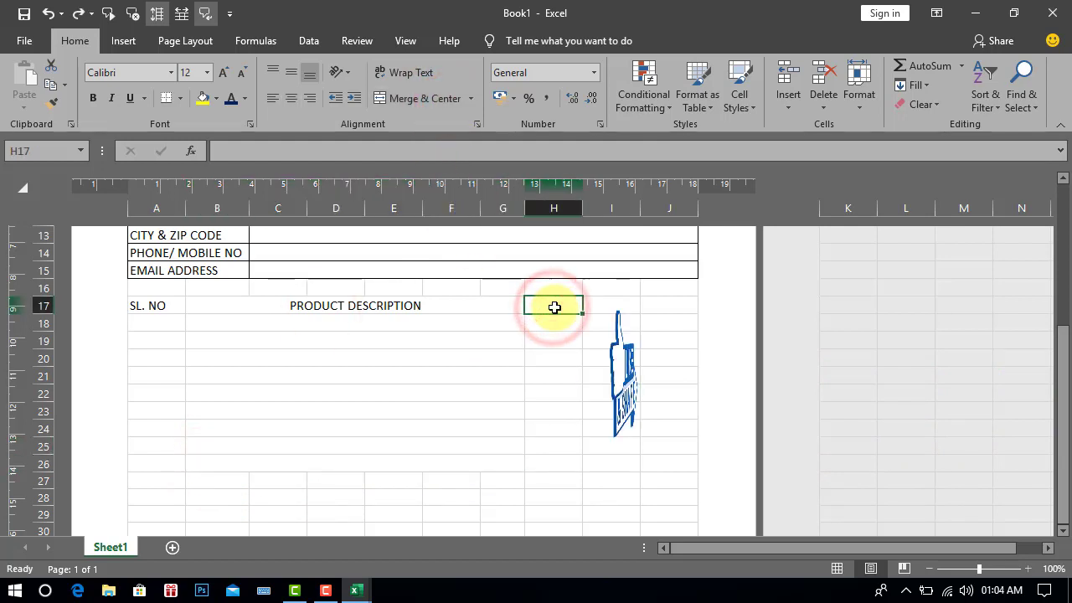
{"action": "type", "text": "QUANTITY"}
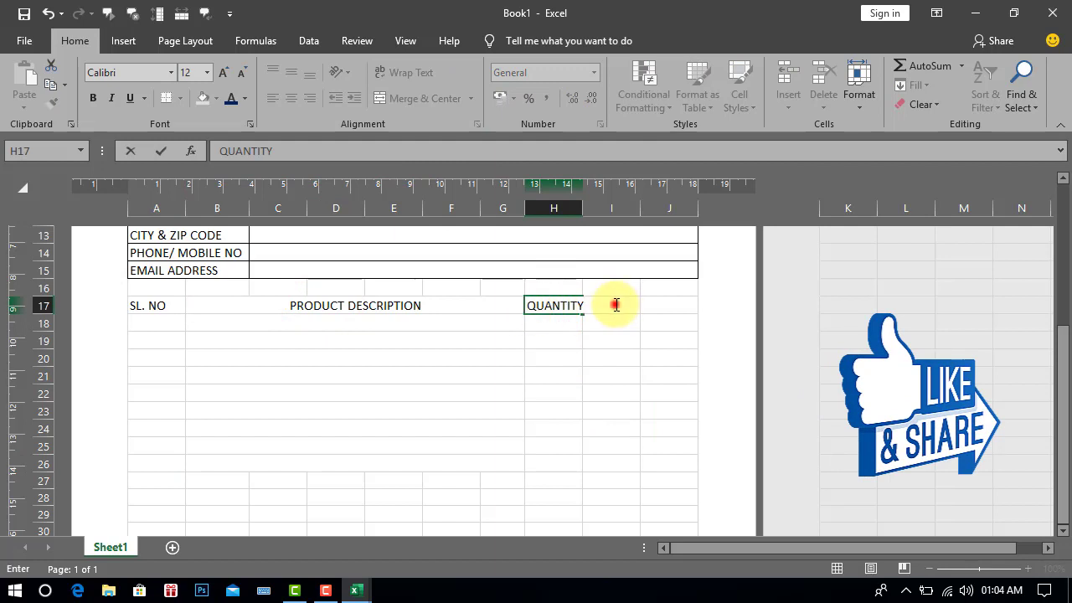
{"action": "left_click", "coordinate": [613, 338]}
{"action": "left_click", "coordinate": [607, 305]}
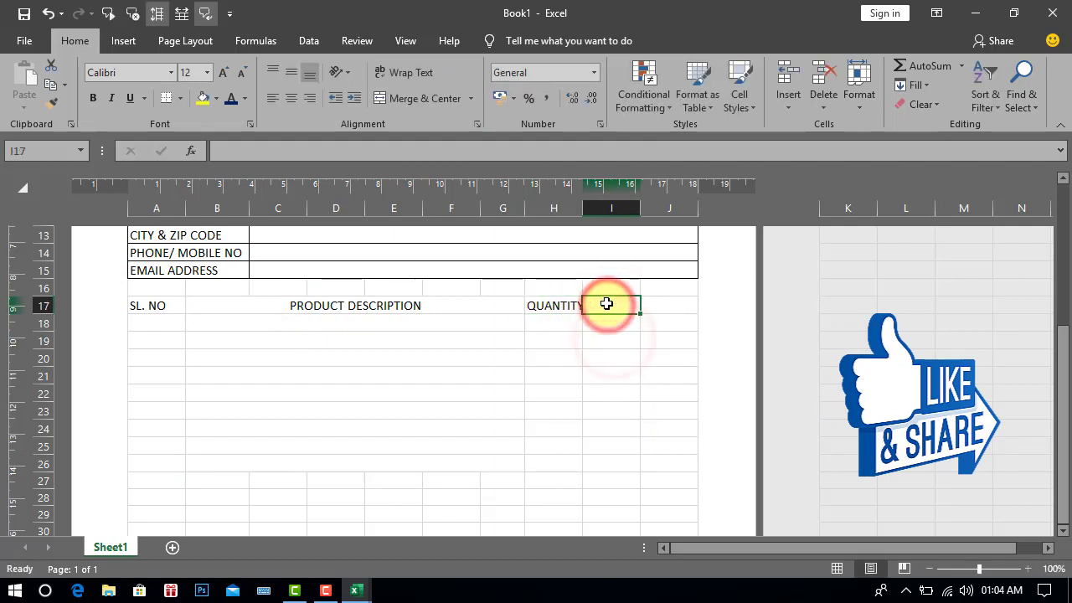
{"action": "type", "text": "PRICE"}
{"action": "left_click", "coordinate": [649, 303]}
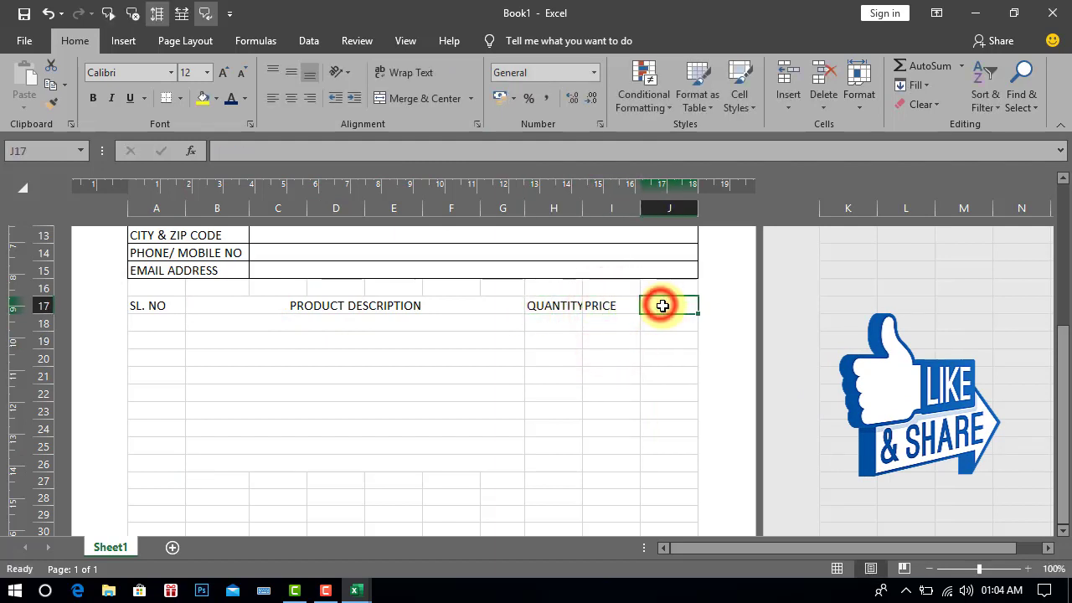
{"action": "type", "text": "AMOUNT"}
{"action": "left_click", "coordinate": [609, 353]}
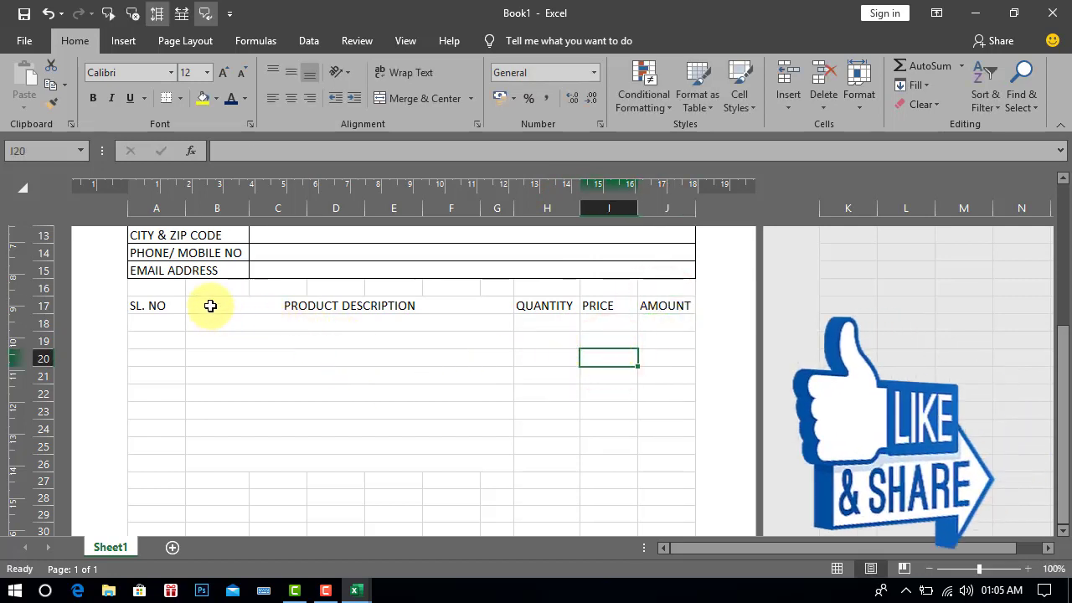
- Make the headings in A17:J17 bold and apply outline and inside borders to the whole product table, A17:J26
{"action": "left_click_drag", "start_coordinate": [146, 309], "coordinate": [659, 305]}
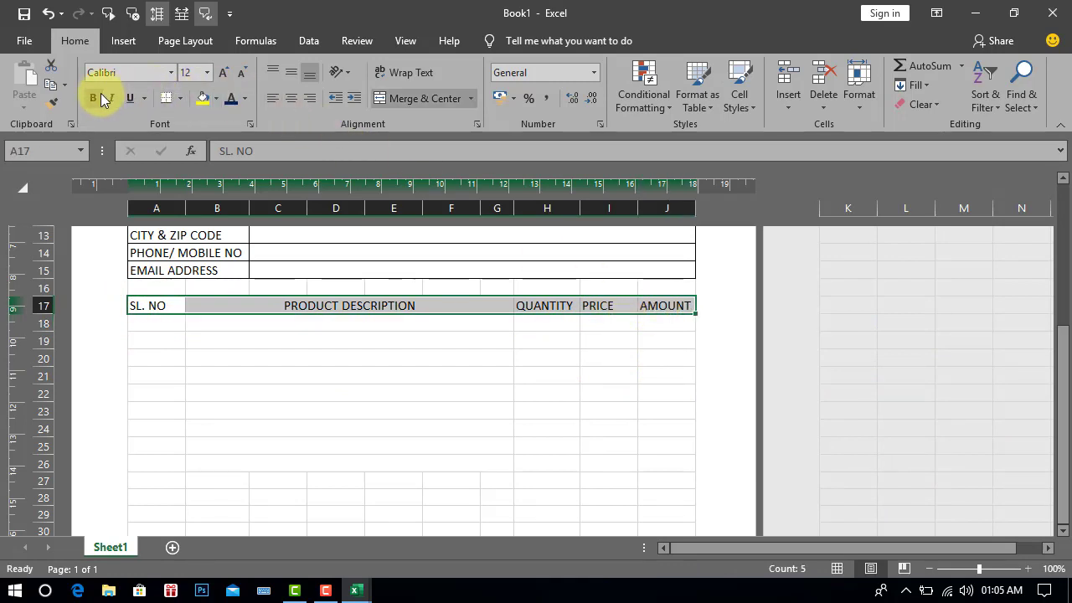
{"action": "left_click_drag", "start_coordinate": [276, 307], "coordinate": [677, 462]}
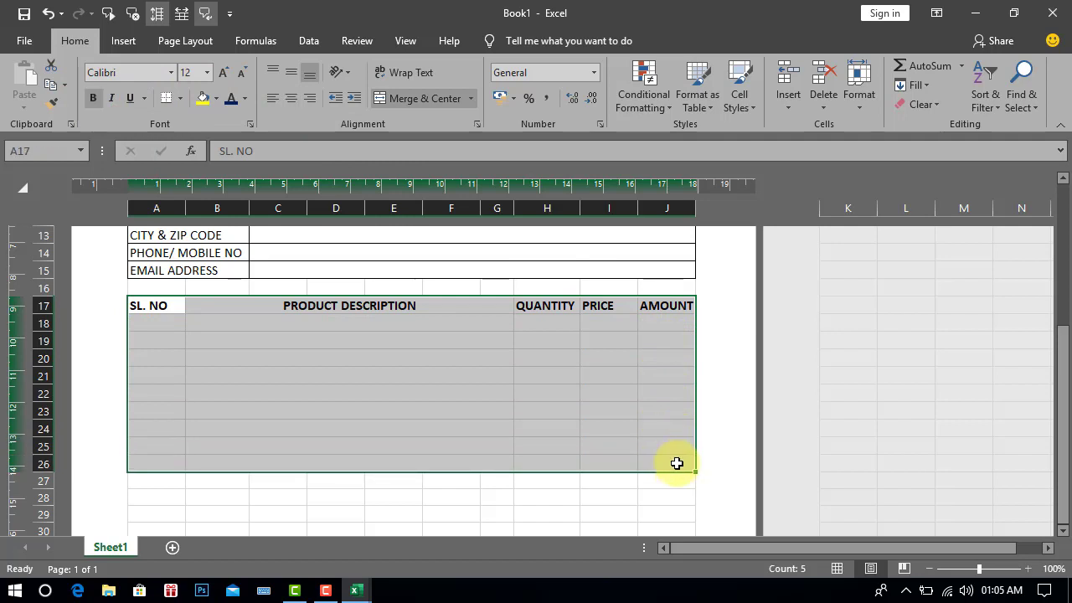
{"action": "left_click", "coordinate": [863, 111]}
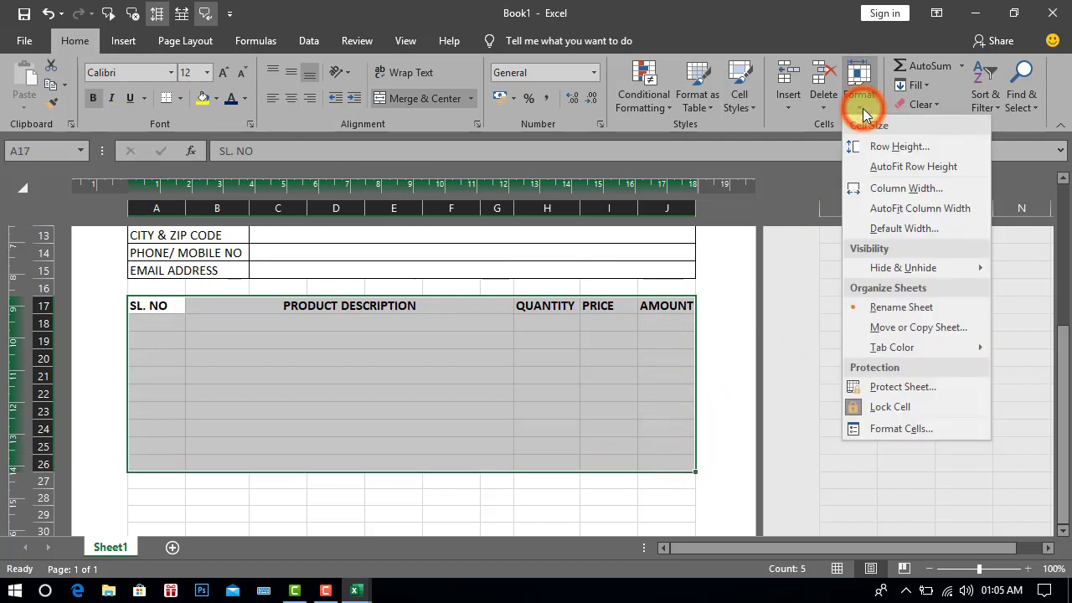
{"action": "left_click", "coordinate": [886, 430]}
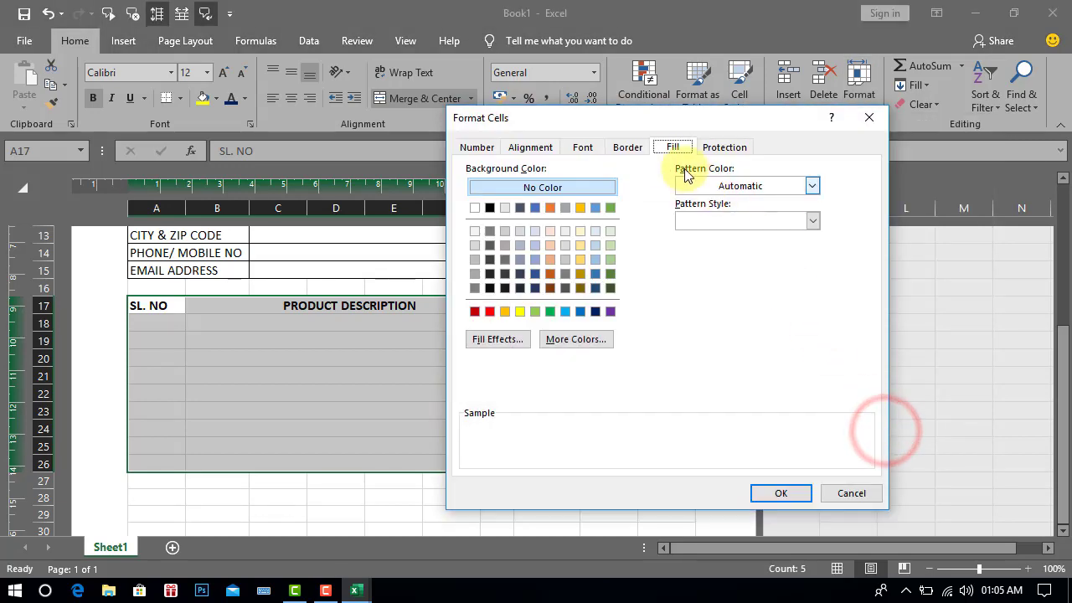
{"action": "left_click", "coordinate": [636, 148]}
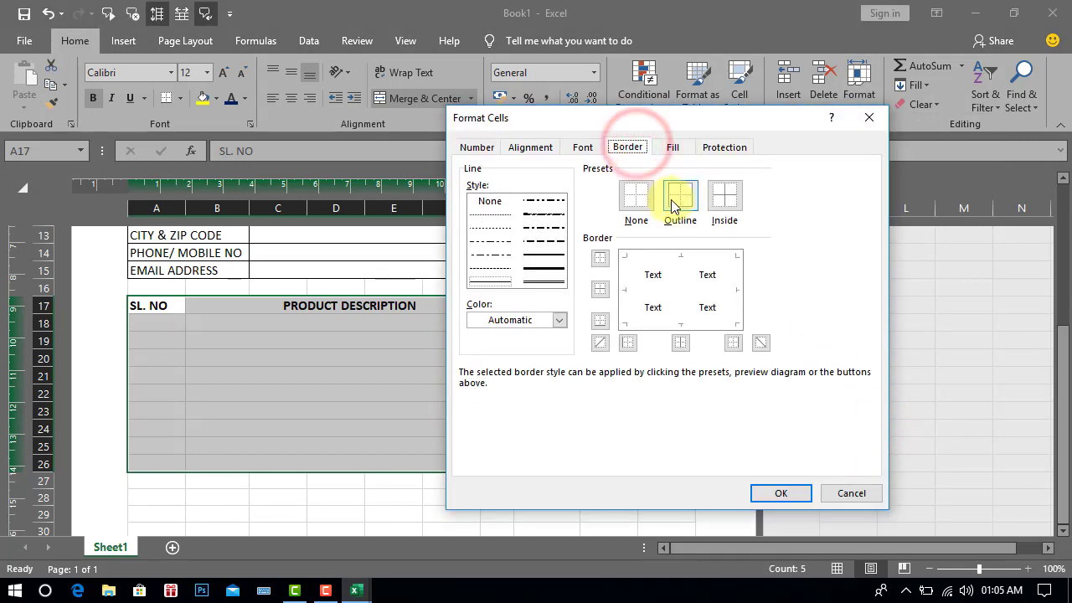
{"action": "left_click", "coordinate": [678, 198]}
{"action": "left_click", "coordinate": [720, 198]}
{"action": "left_click", "coordinate": [787, 493]}
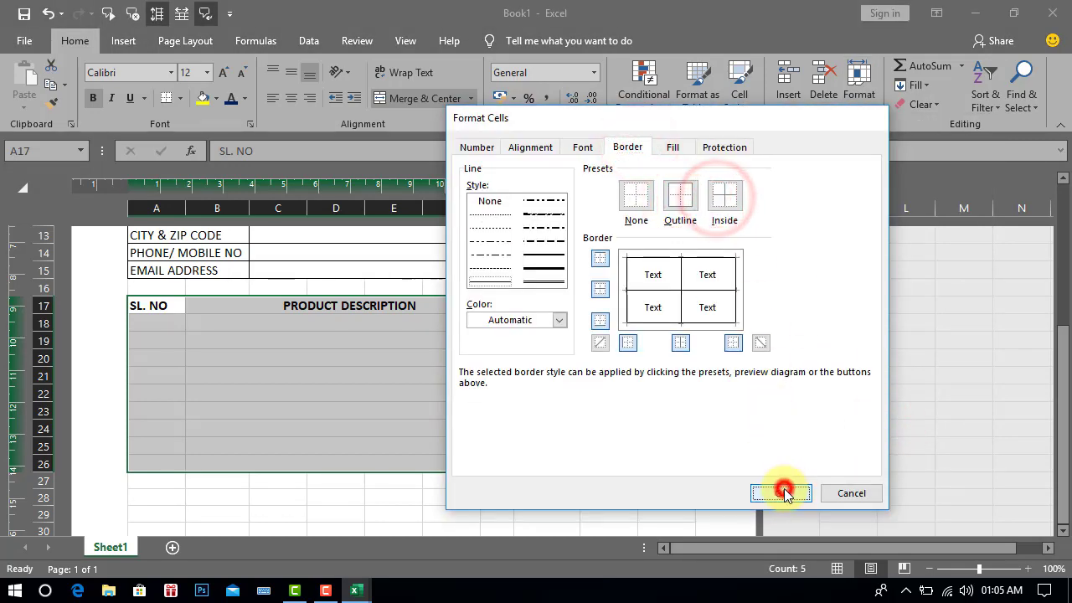
{"action": "left_click", "coordinate": [406, 365]}
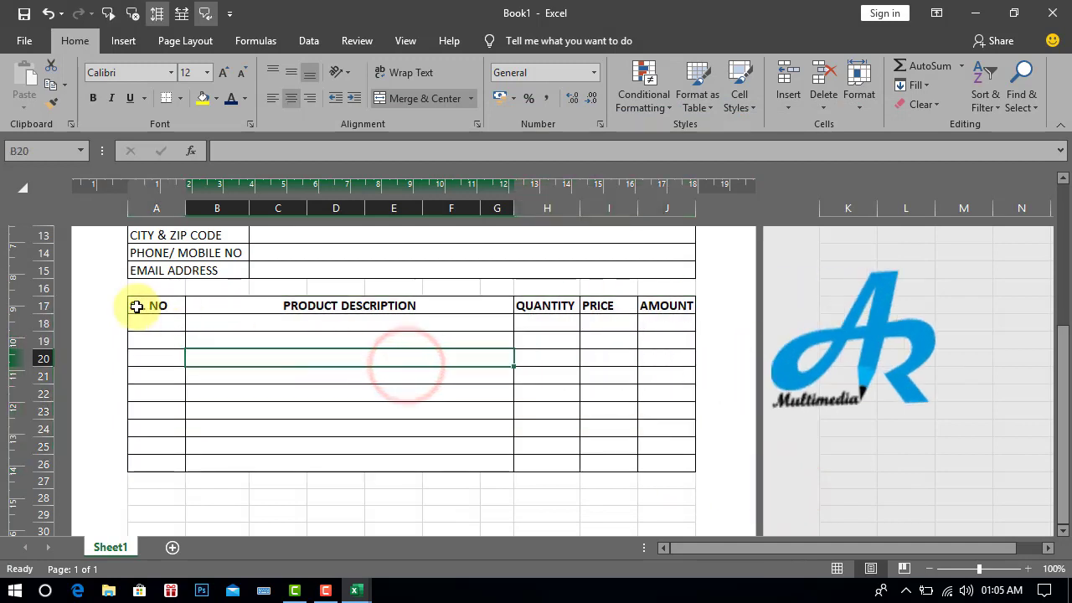
- Fill the product table's heading row, A17:J17, with the light blue background color
{"action": "left_click_drag", "start_coordinate": [138, 305], "coordinate": [657, 312]}
{"action": "left_click", "coordinate": [858, 93]}
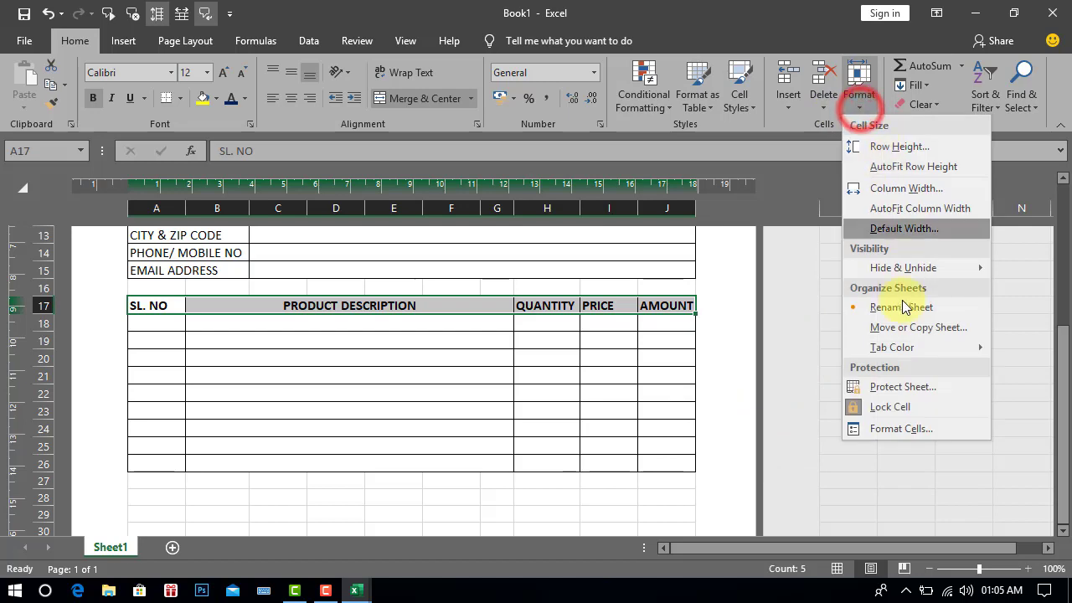
{"action": "left_click", "coordinate": [893, 428]}
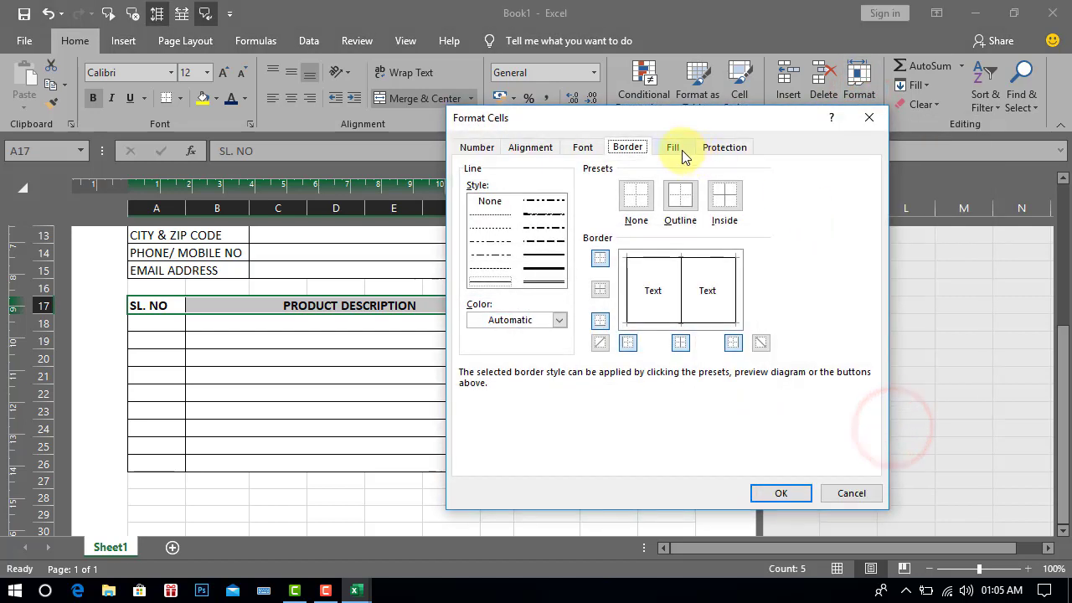
{"action": "left_click", "coordinate": [675, 149]}
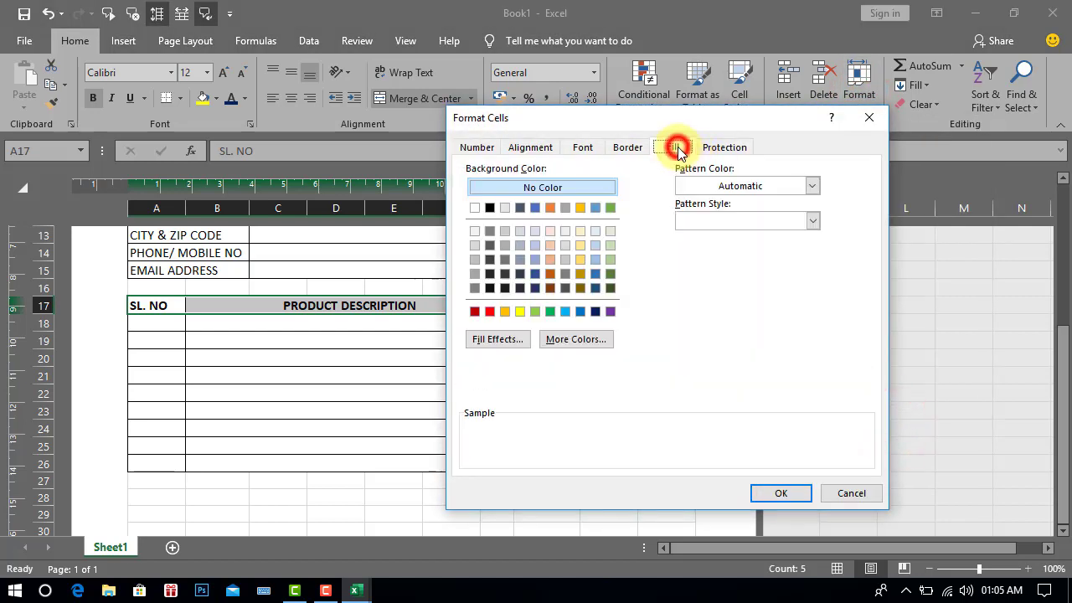
{"action": "left_click", "coordinate": [536, 232]}
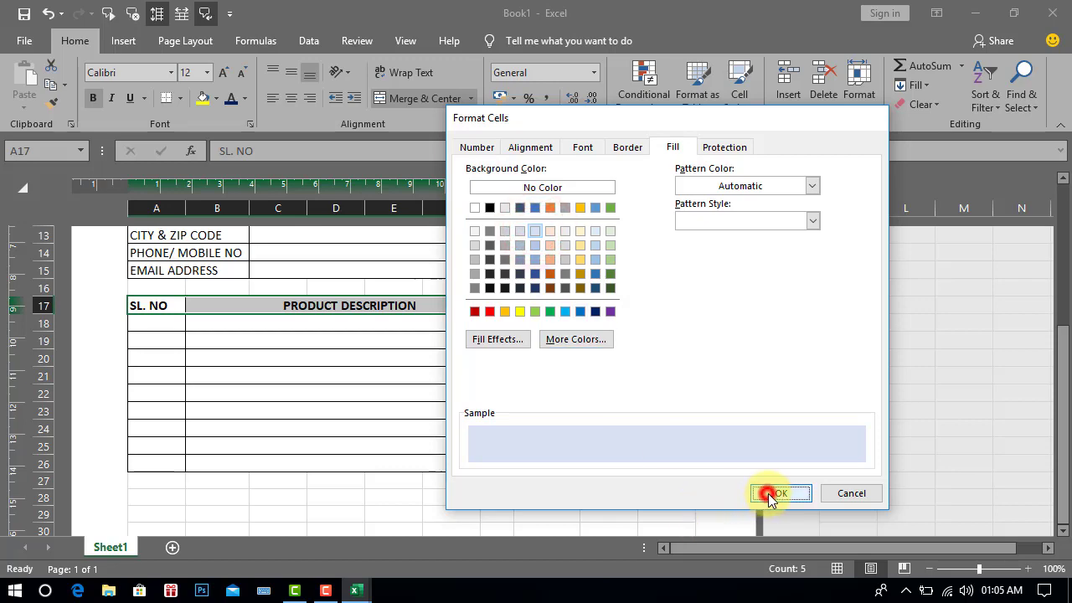
{"action": "left_click", "coordinate": [769, 494]}
{"action": "left_click", "coordinate": [602, 414]}
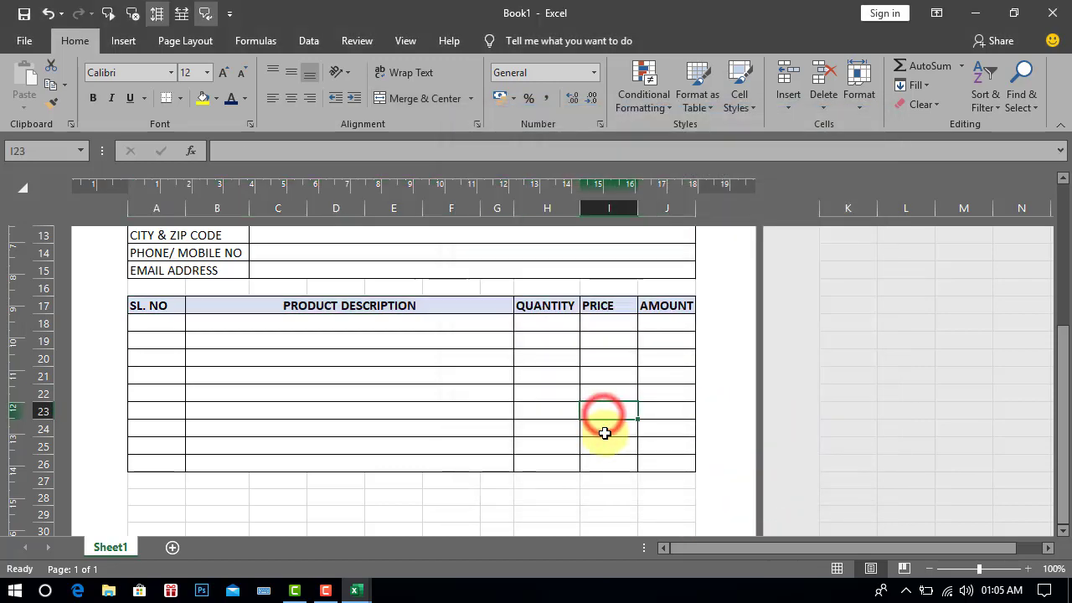
{"action": "scroll", "coordinate": [494, 500], "scroll_direction": "down", "scroll_amount": 1}
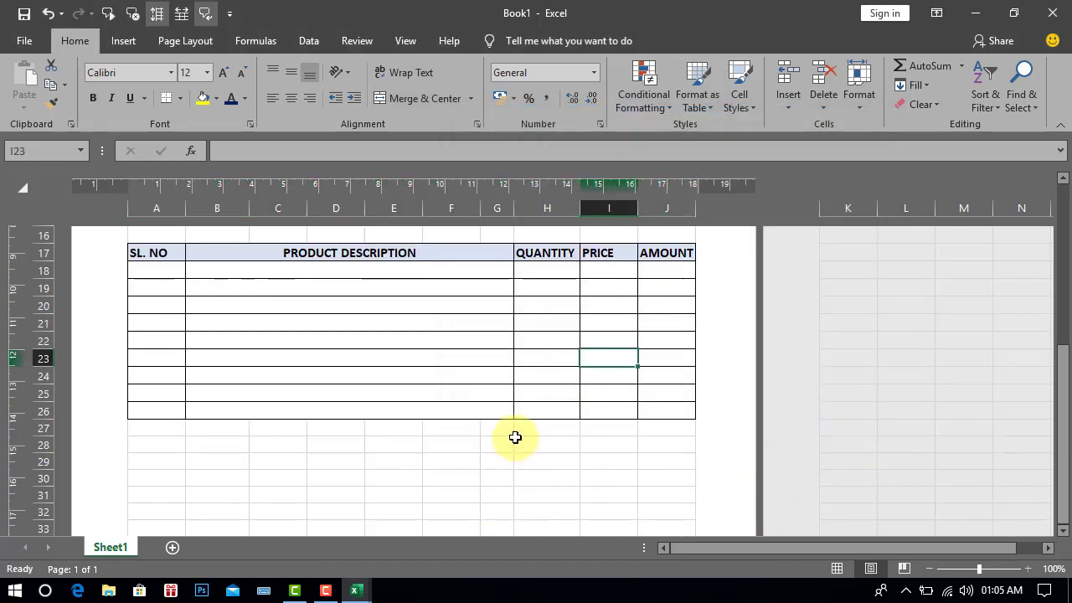
- Merge and center columns G to I separately in each of rows 27 to 32, below the product table
{"action": "left_click_drag", "start_coordinate": [496, 429], "coordinate": [598, 431]}
{"action": "left_click", "coordinate": [448, 99]}
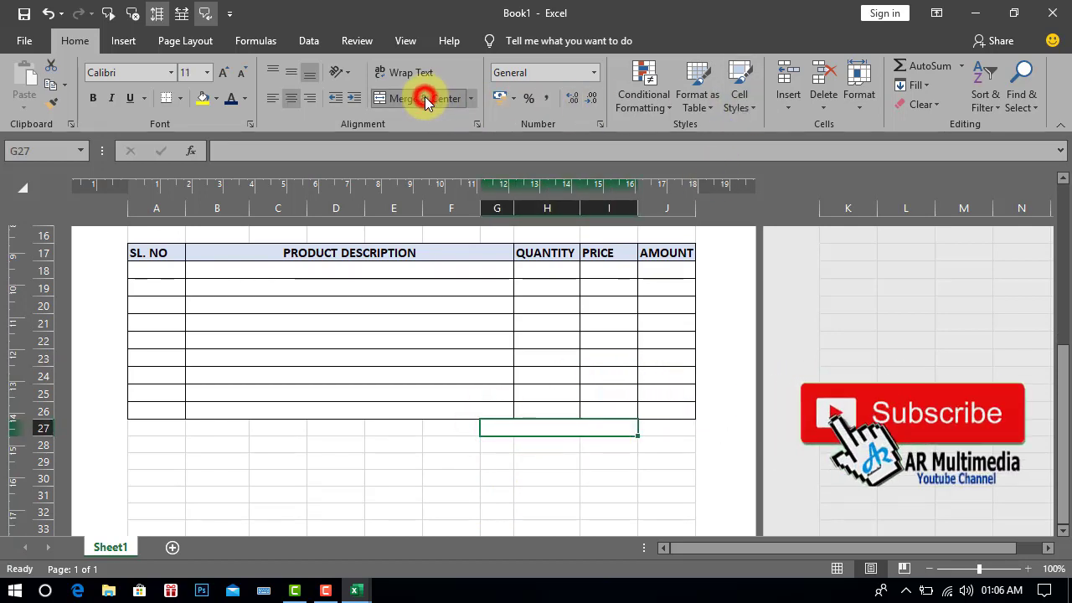
{"action": "left_click_drag", "start_coordinate": [496, 447], "coordinate": [597, 448]}
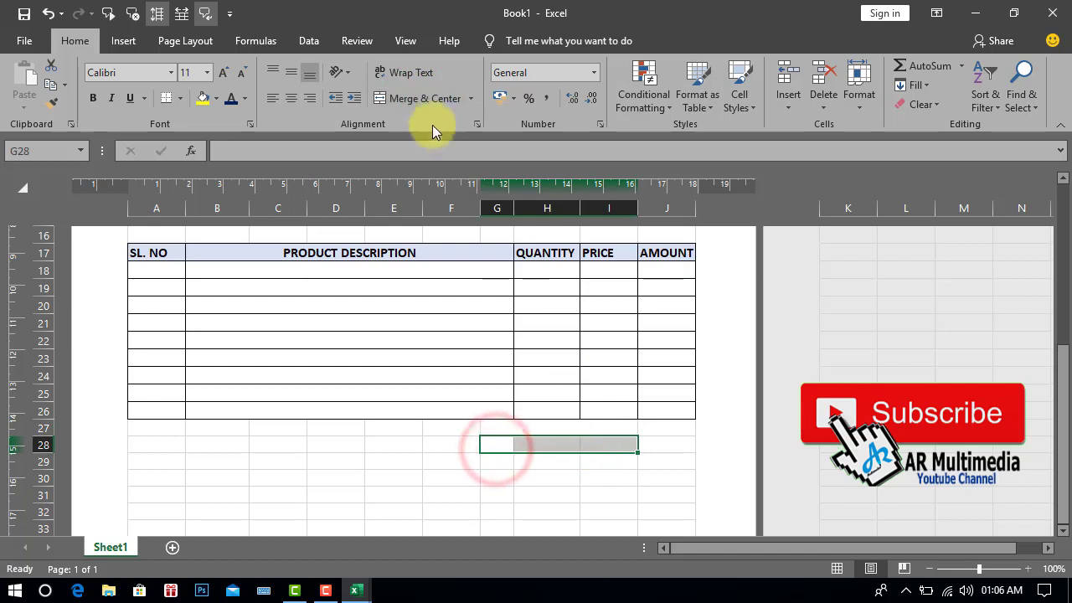
{"action": "left_click", "coordinate": [425, 98]}
{"action": "left_click_drag", "start_coordinate": [496, 462], "coordinate": [620, 463]}
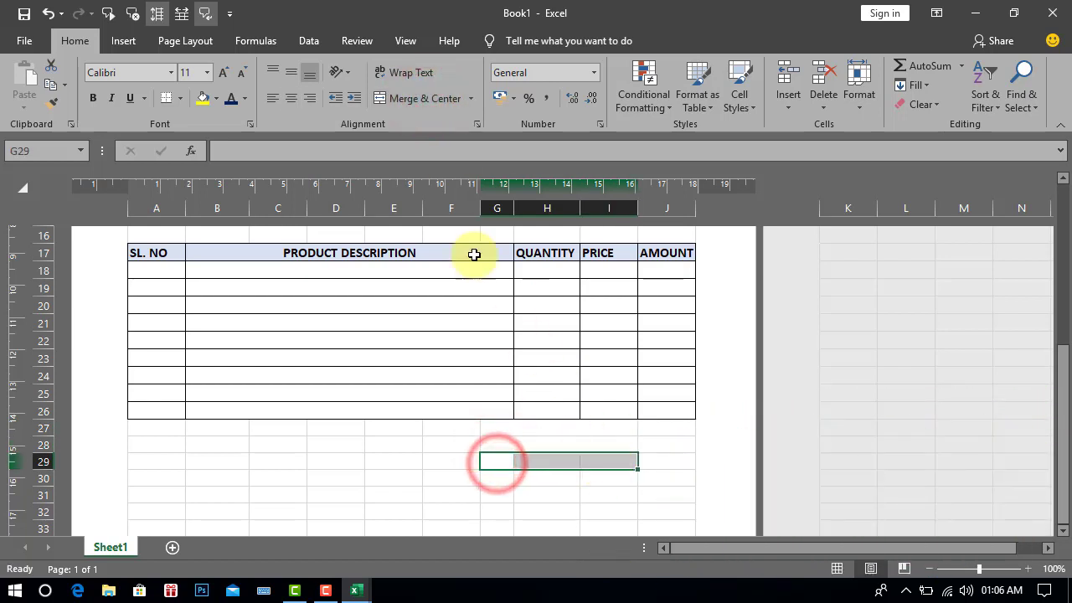
{"action": "left_click", "coordinate": [429, 98]}
{"action": "left_click", "coordinate": [493, 480]}
{"action": "left_click_drag", "start_coordinate": [516, 481], "coordinate": [596, 478]}
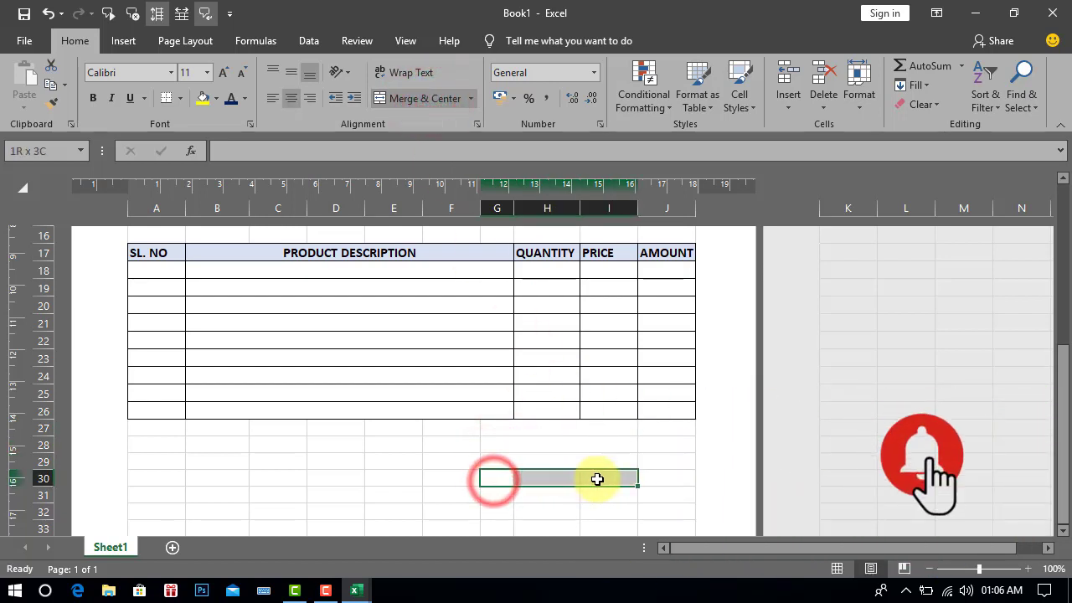
{"action": "left_click", "coordinate": [440, 98]}
{"action": "left_click_drag", "start_coordinate": [498, 502], "coordinate": [594, 493]}
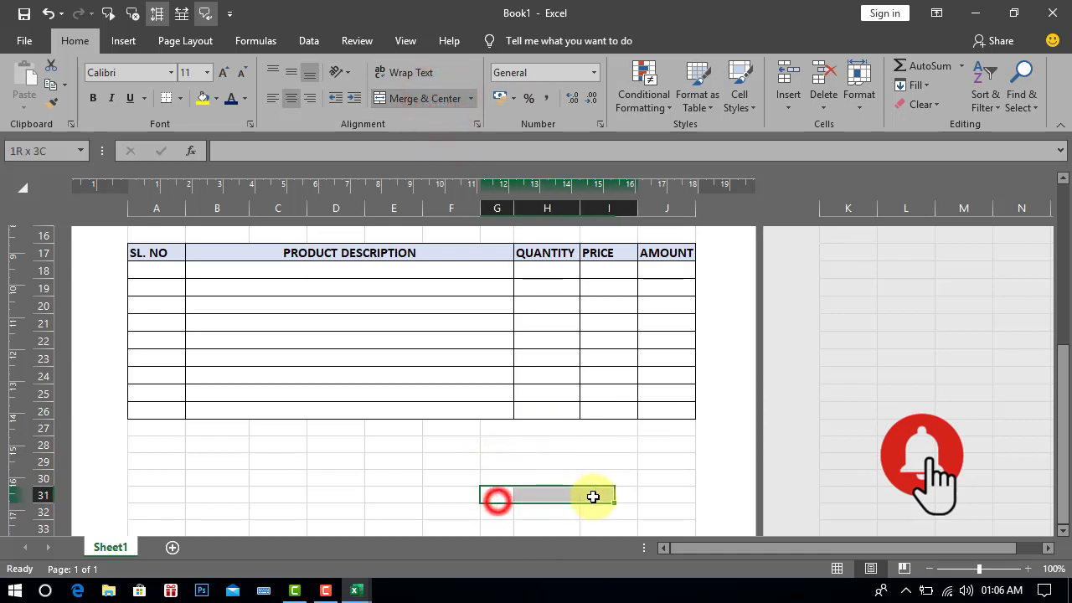
{"action": "left_click", "coordinate": [441, 99]}
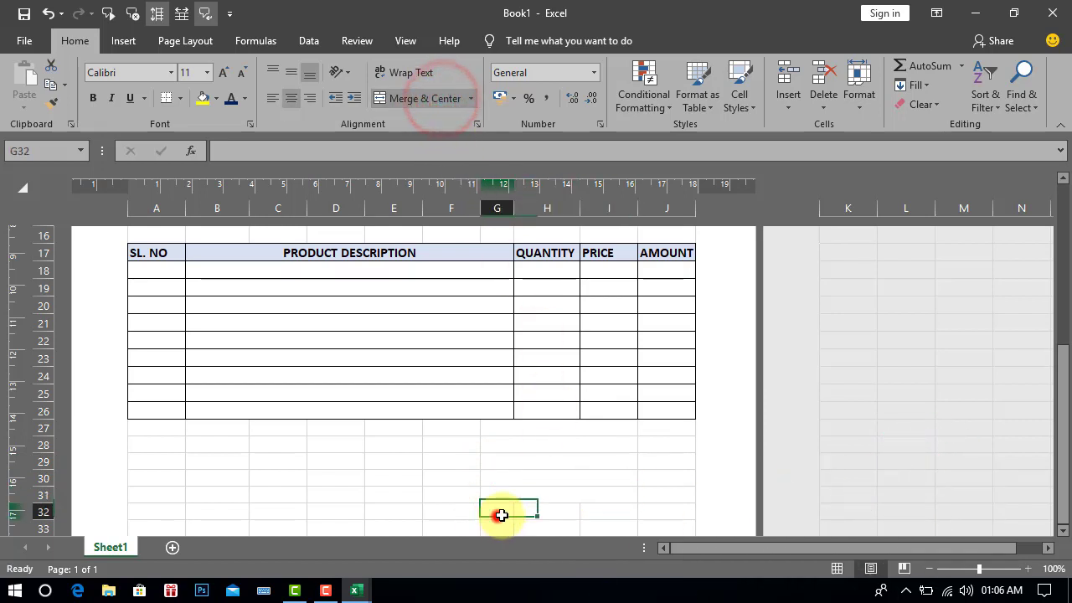
{"action": "left_click_drag", "start_coordinate": [496, 511], "coordinate": [596, 514]}
{"action": "left_click", "coordinate": [417, 101]}
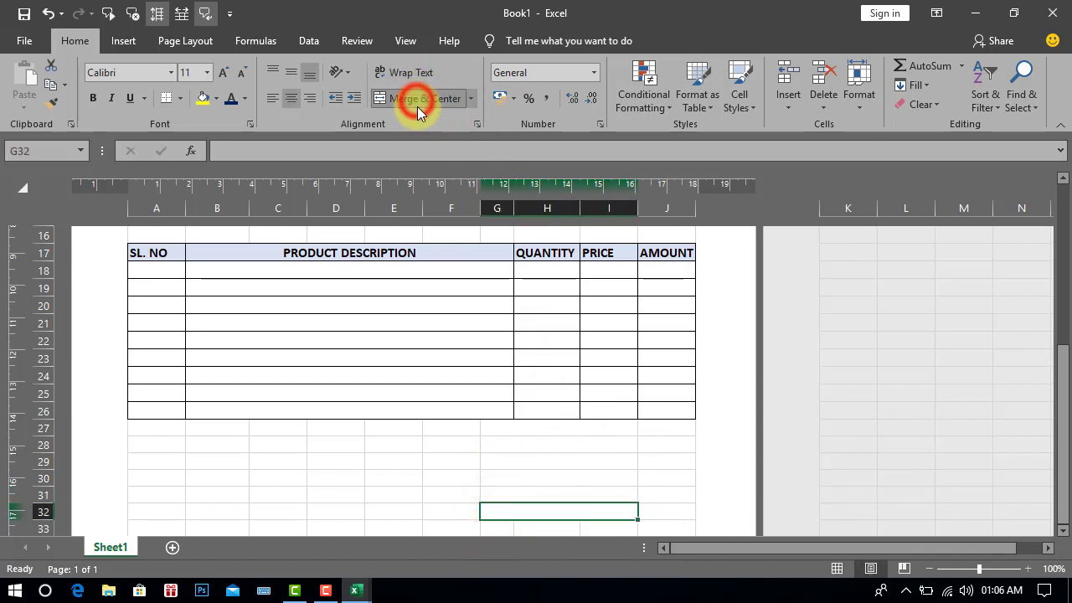
- Enter the labels SUBTOTAL, DISCOUNT, SUBTOTAL LESS DISCOUNT, TAX and AMOUNT TO BE PAID in merged cells G27 to G31
{"action": "left_click", "coordinate": [557, 431]}
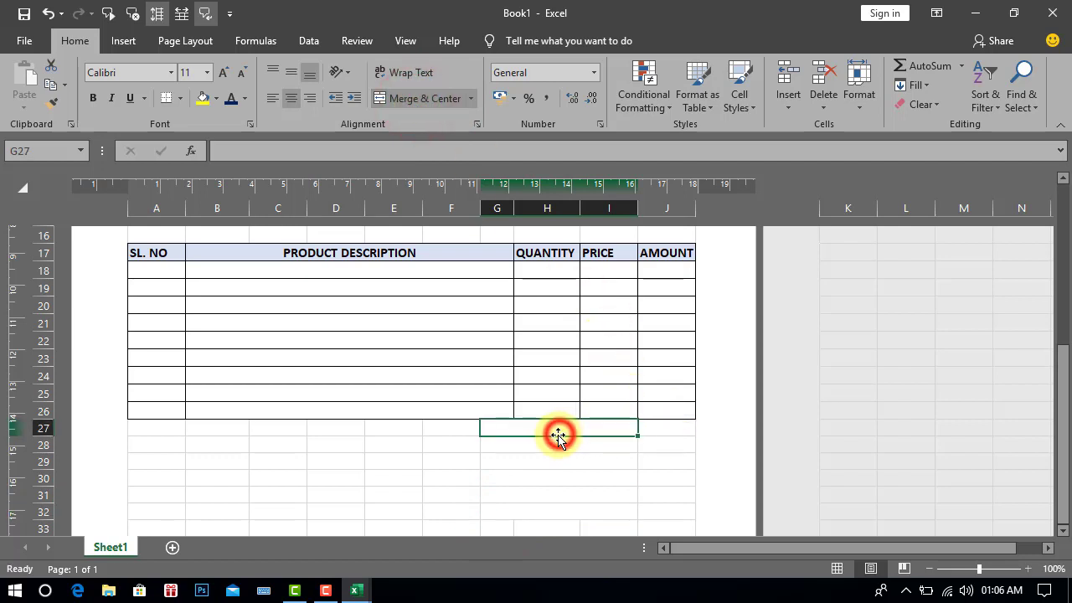
{"action": "type", "text": "SUBTOTAL"}
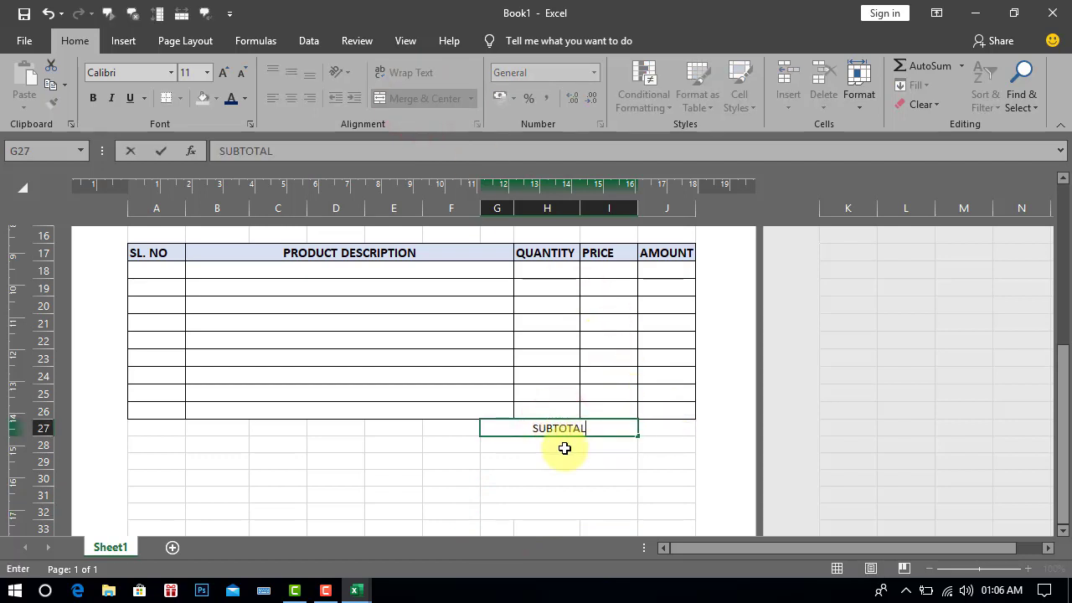
{"action": "left_click", "coordinate": [565, 449]}
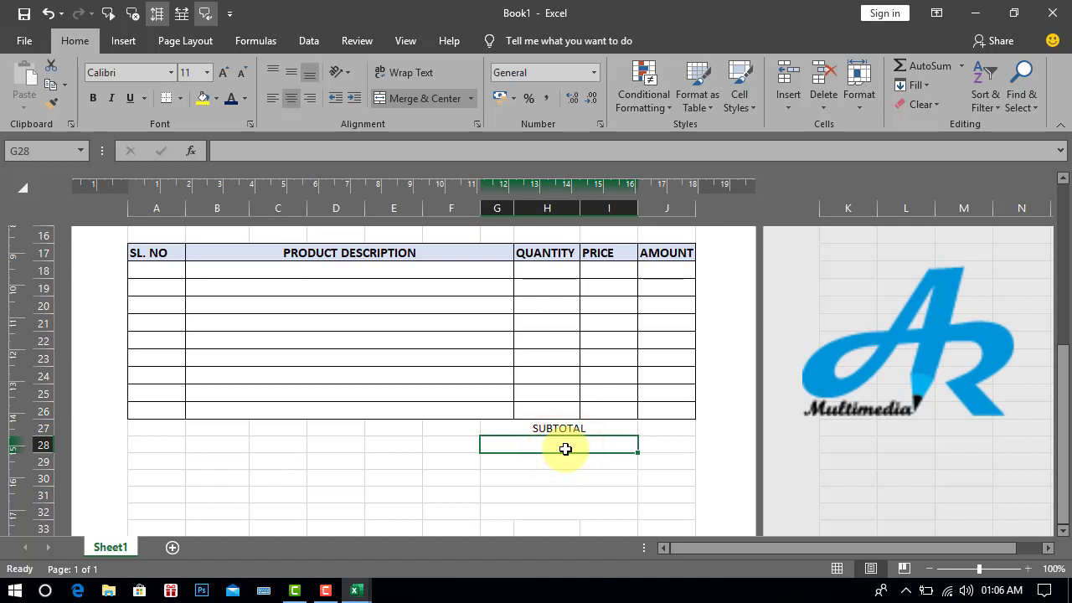
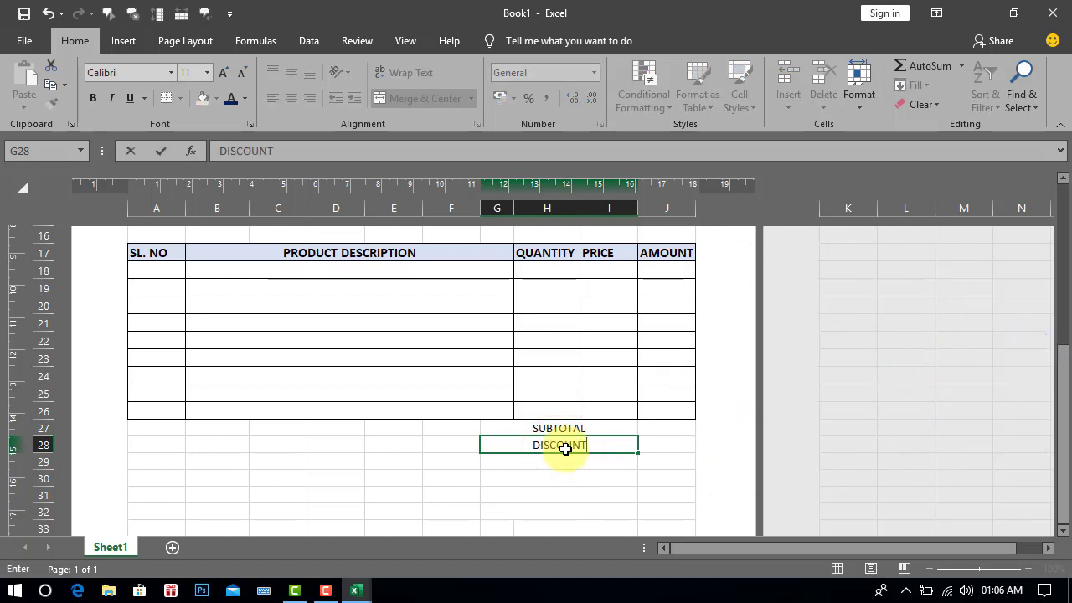
{"action": "left_click", "coordinate": [556, 465]}
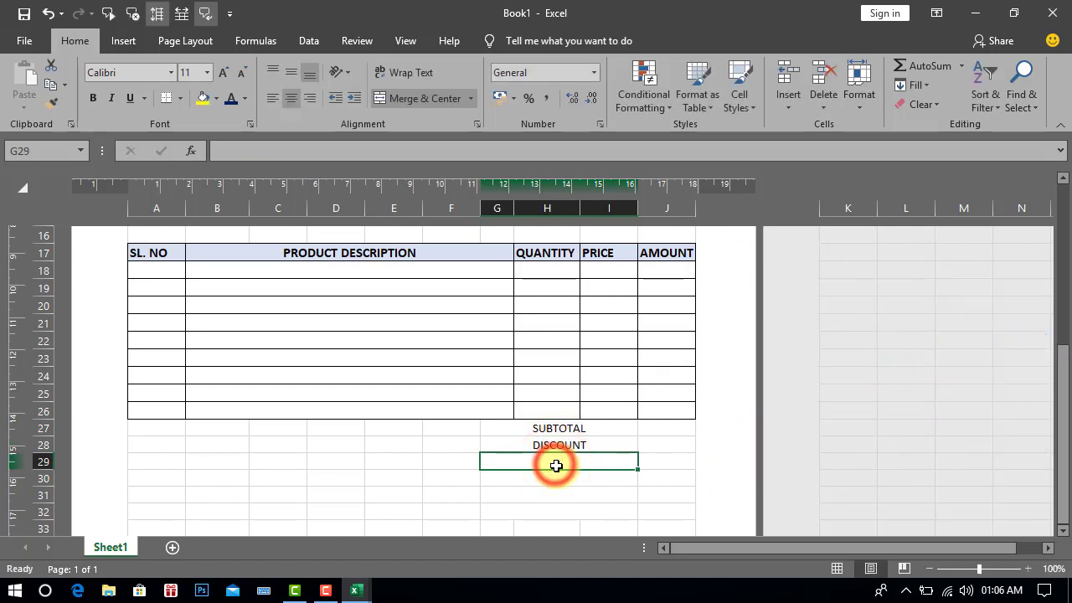
{"action": "type", "text": "SUBTOTAL LESS"}
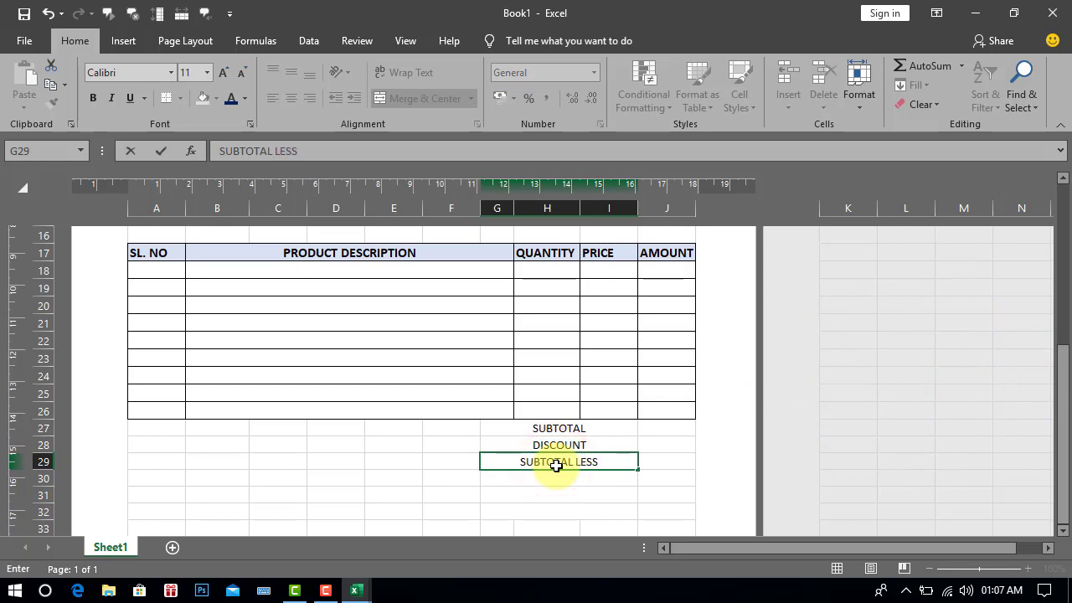
{"action": "type", "text": " DISCOUNT"}
{"action": "key", "text": "Return"}
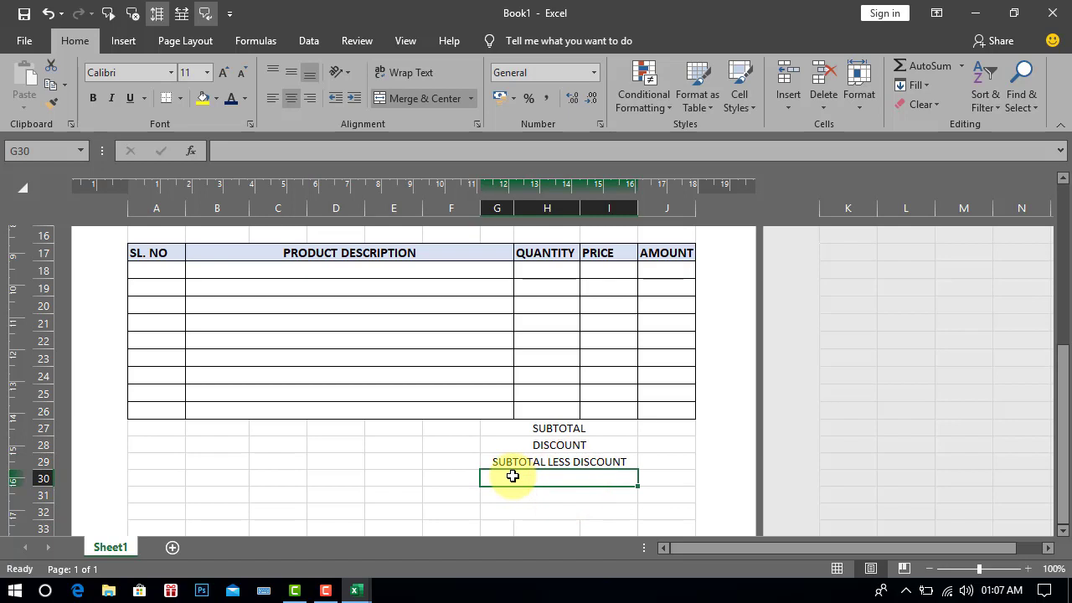
{"action": "type", "text": "TAX"}
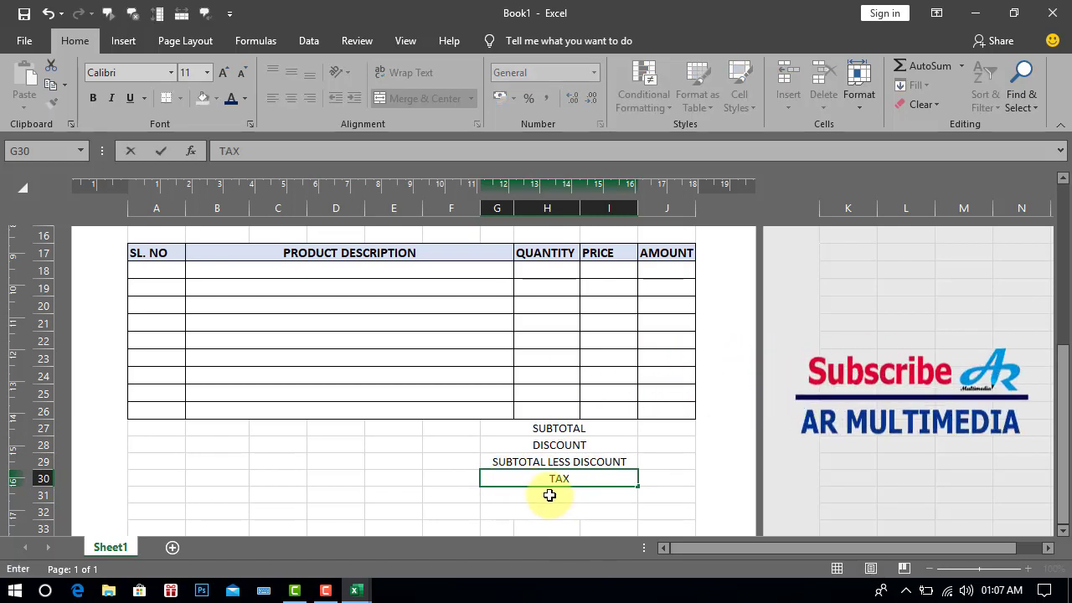
{"action": "left_click", "coordinate": [549, 495]}
{"action": "type", "text": "AMOUNT TO BE PAID"}
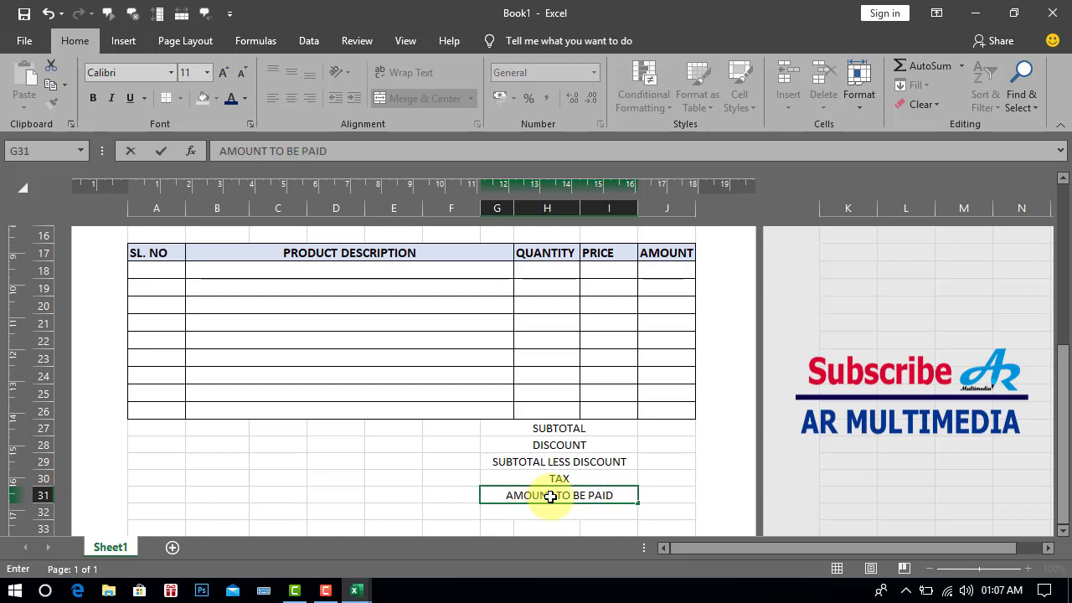
{"action": "left_click", "coordinate": [663, 490]}
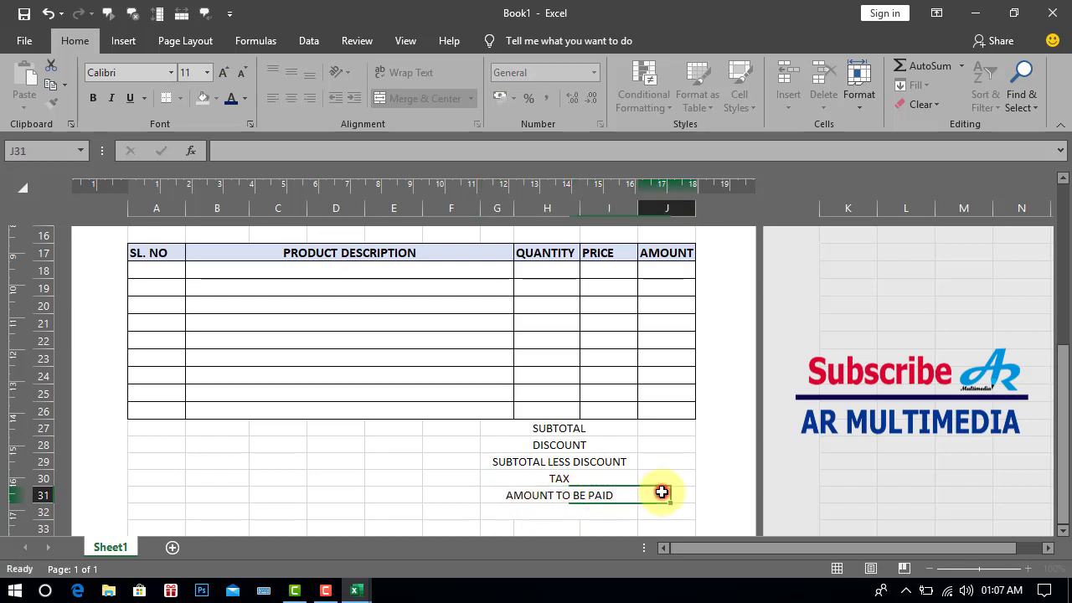
- Right-align the five totals labels in rows 27 to 31
{"action": "left_click", "coordinate": [522, 430]}
{"action": "left_click_drag", "start_coordinate": [553, 435], "coordinate": [575, 495]}
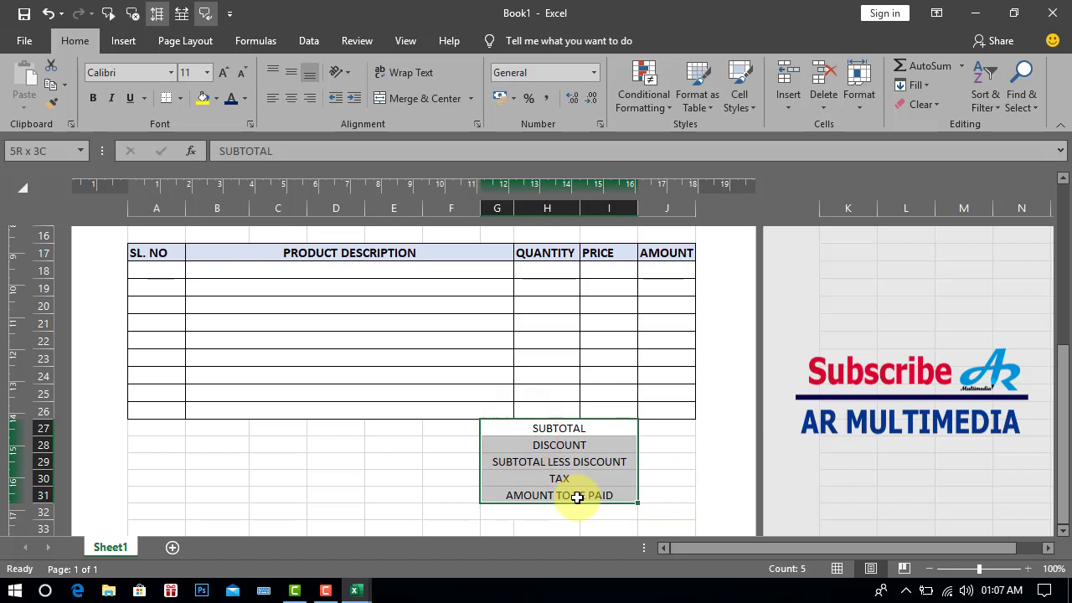
{"action": "left_click", "coordinate": [311, 99]}
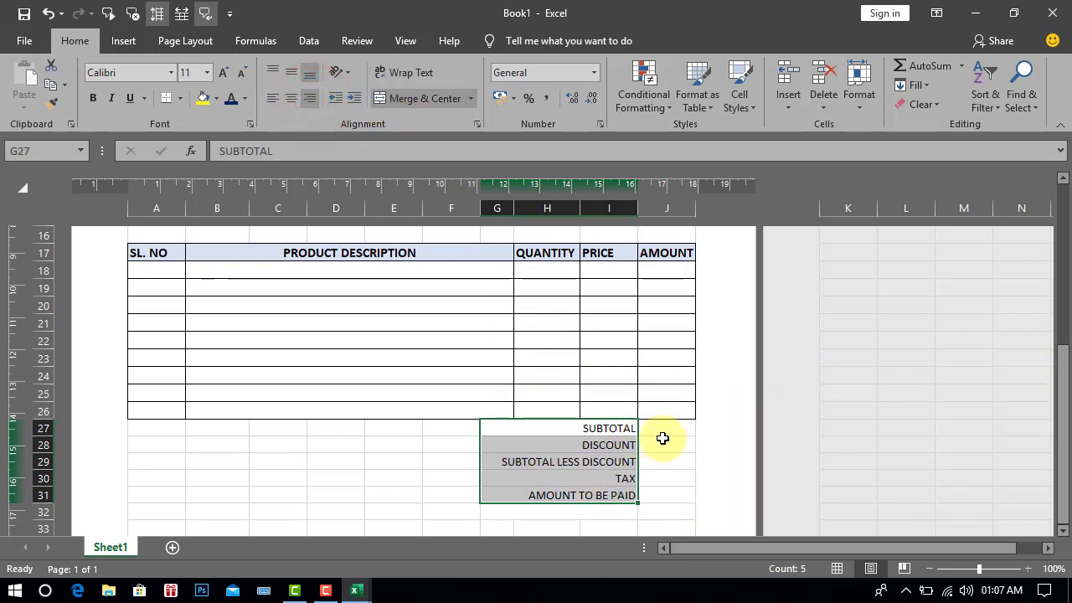
- Apply outline and inside borders to the totals block, G27:J31
{"action": "left_click_drag", "start_coordinate": [552, 425], "coordinate": [662, 492]}
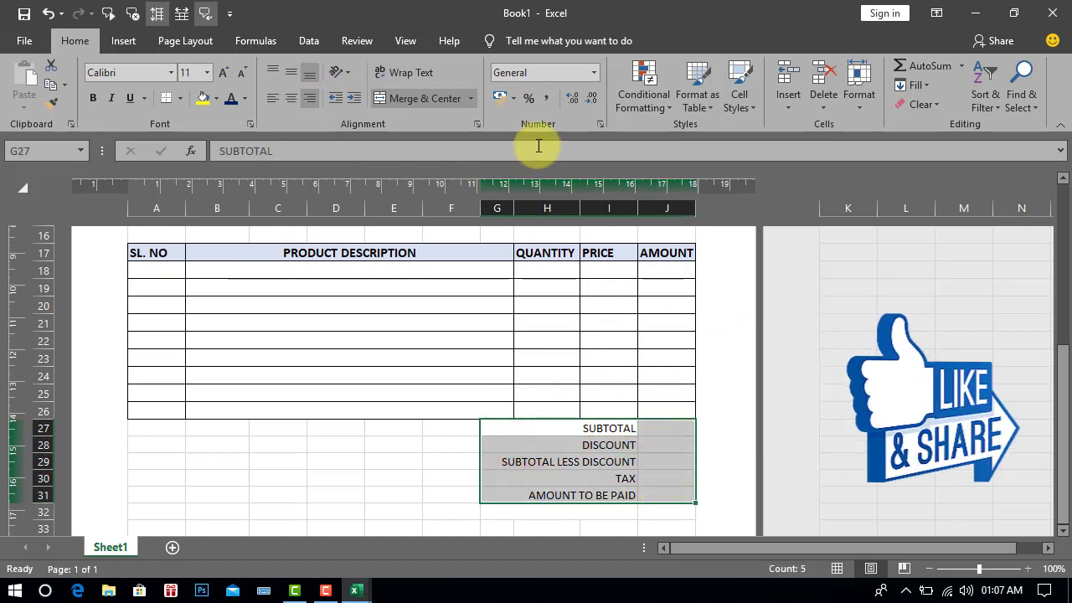
{"action": "left_click", "coordinate": [861, 109]}
{"action": "left_click", "coordinate": [892, 425]}
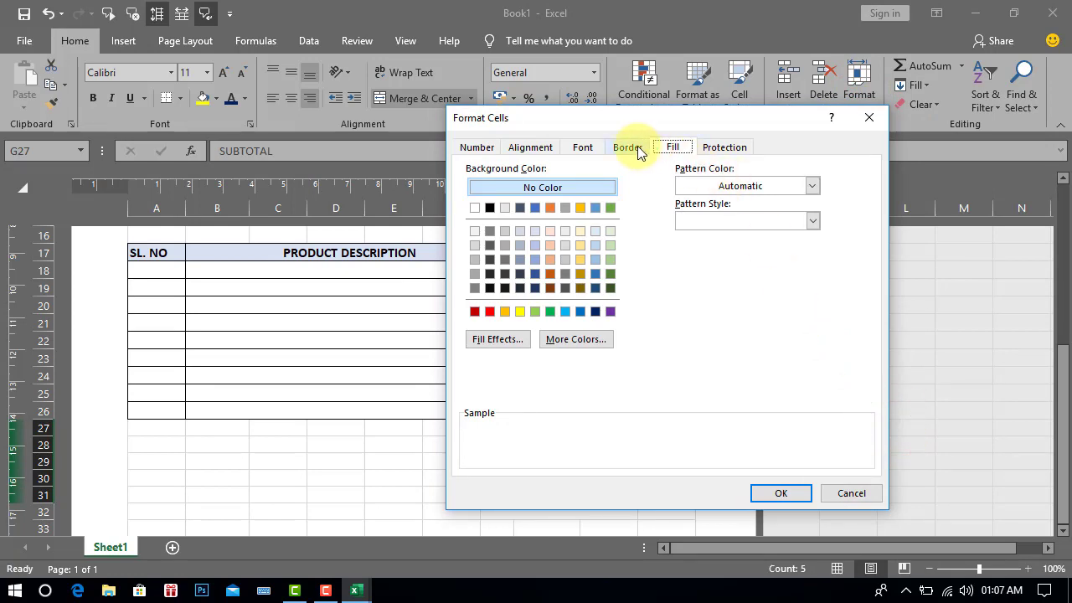
{"action": "left_click", "coordinate": [636, 149]}
{"action": "left_click", "coordinate": [680, 198]}
{"action": "left_click", "coordinate": [725, 197]}
{"action": "left_click", "coordinate": [780, 493]}
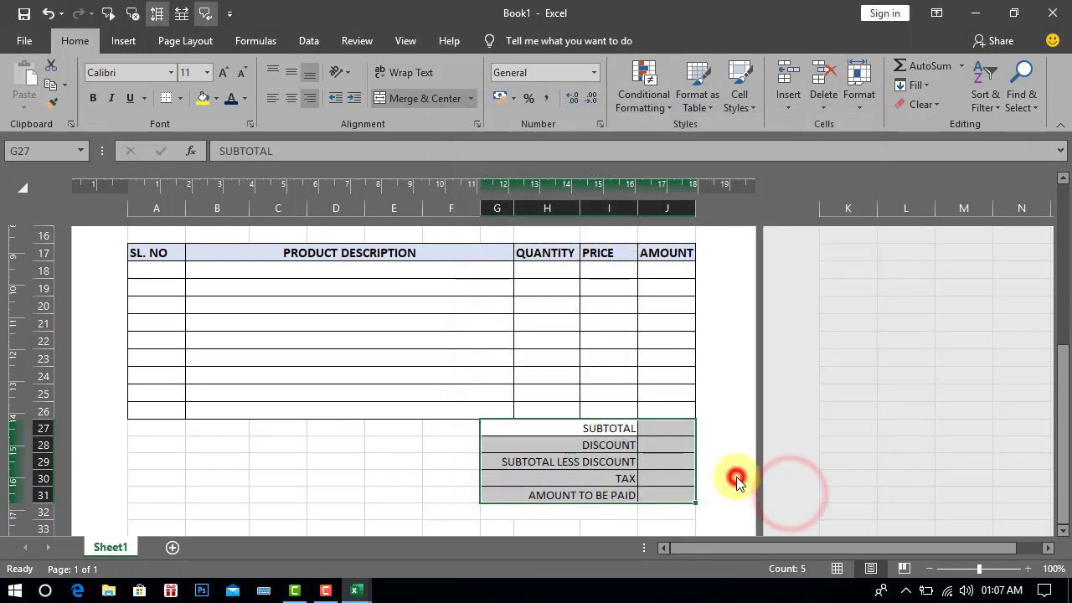
- Enter the formula =SUM(J18:J26) in cell J27 to calculate the subtotal
{"action": "left_click", "coordinate": [675, 426]}
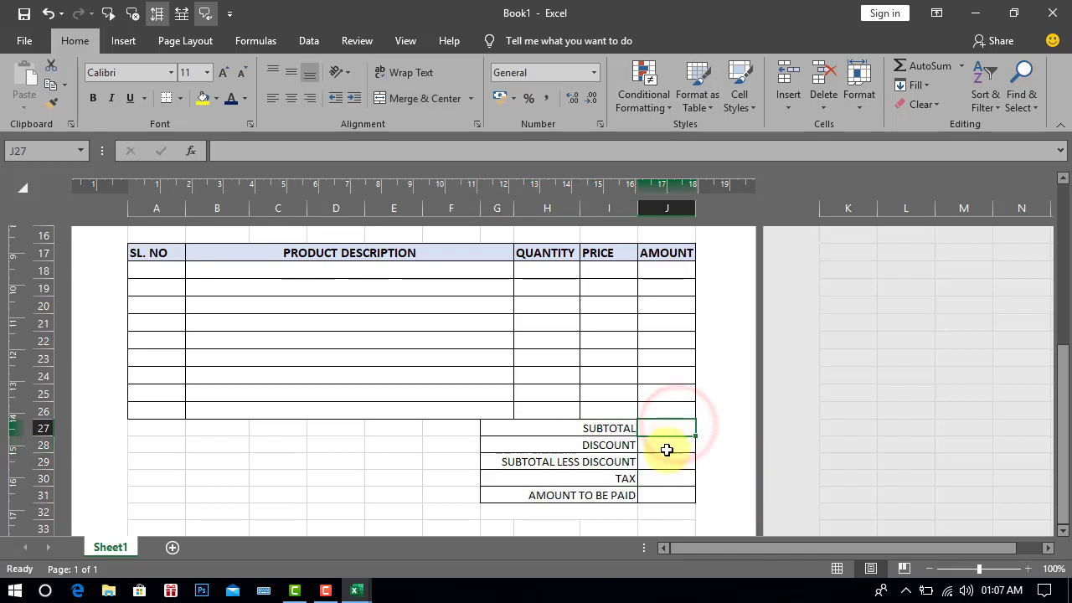
{"action": "left_click", "coordinate": [764, 435]}
{"action": "left_click", "coordinate": [658, 426]}
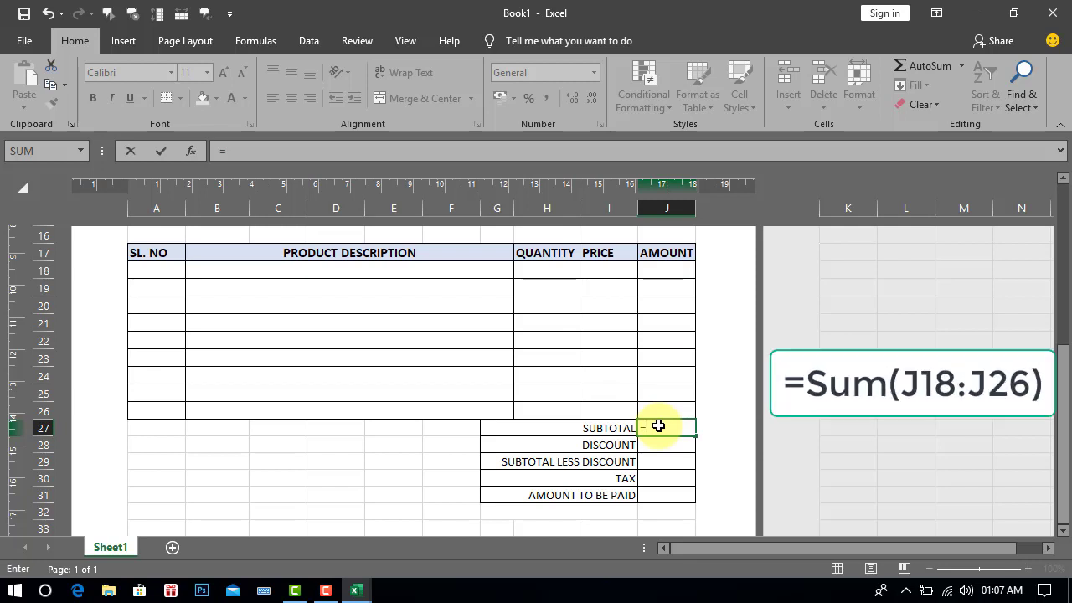
{"action": "type", "text": "=su"}
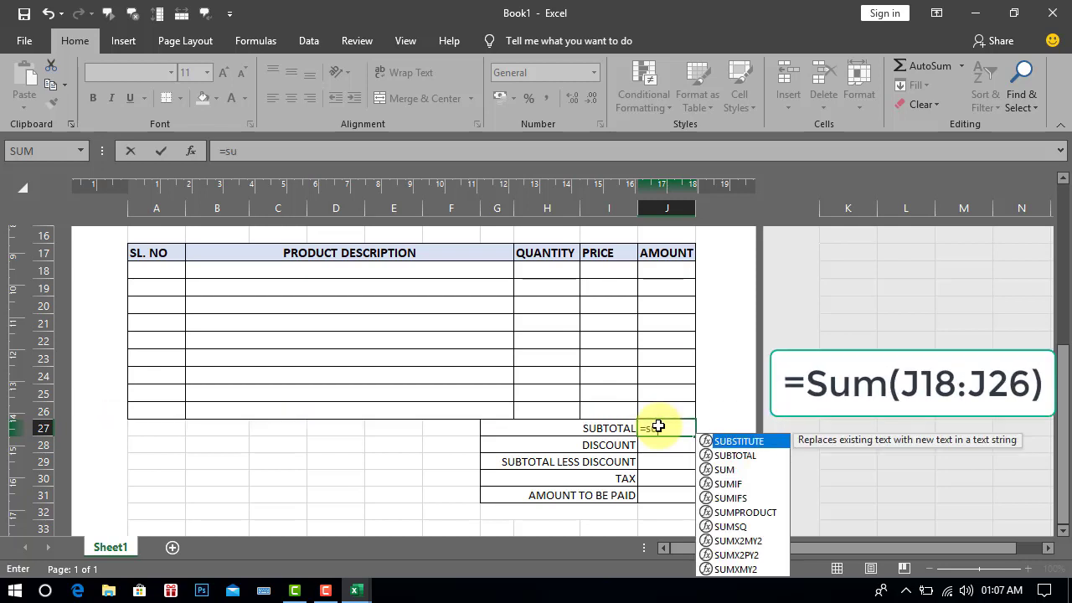
{"action": "type", "text": "m("}
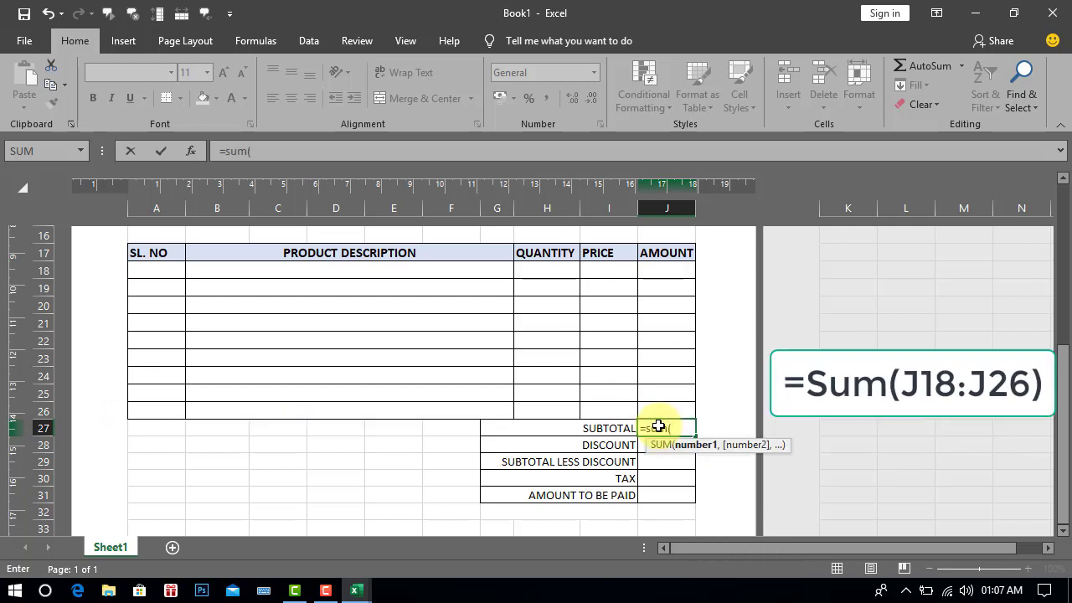
{"action": "left_click", "coordinate": [668, 272]}
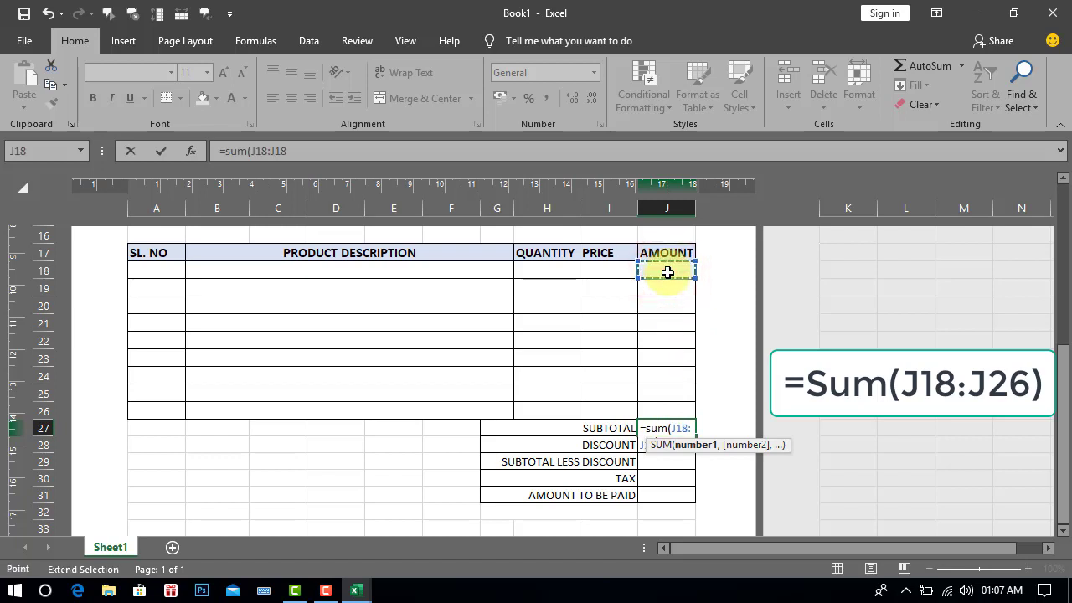
{"action": "left_click", "coordinate": [651, 412]}
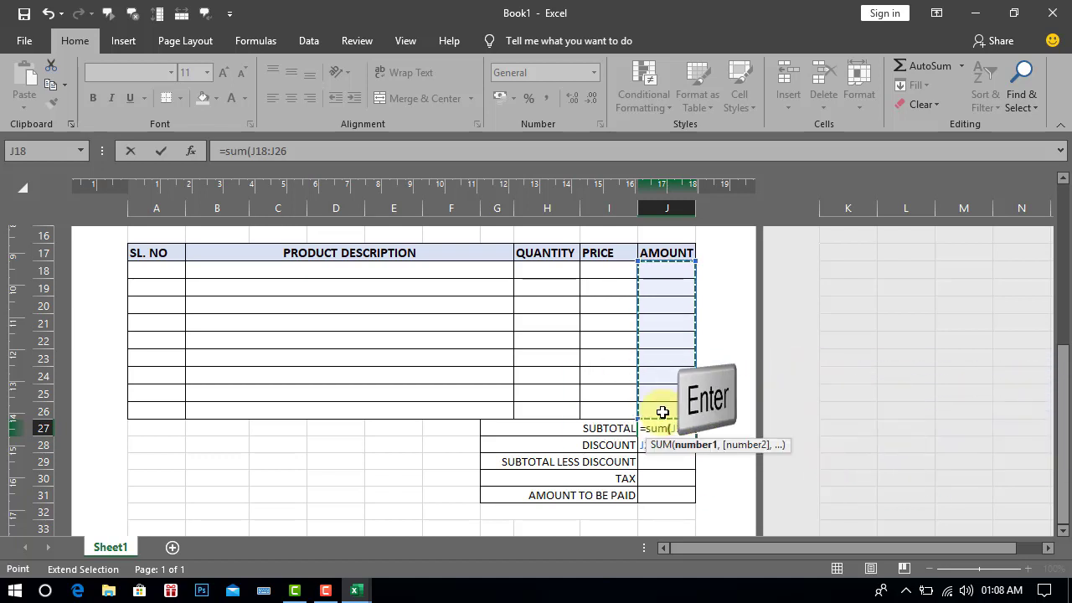
{"action": "type", "text": ")"}
{"action": "key", "text": "Return"}
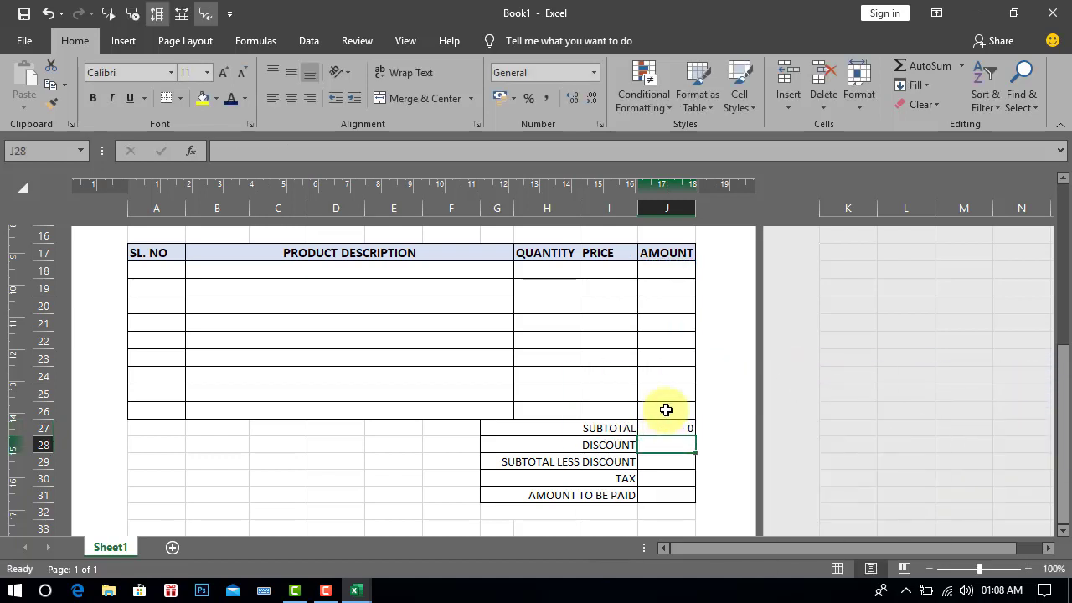
- Enter serial number 1 in A18 and the product description MONITOR SAMSUNG 22 INC in B18
{"action": "left_click", "coordinate": [163, 271]}
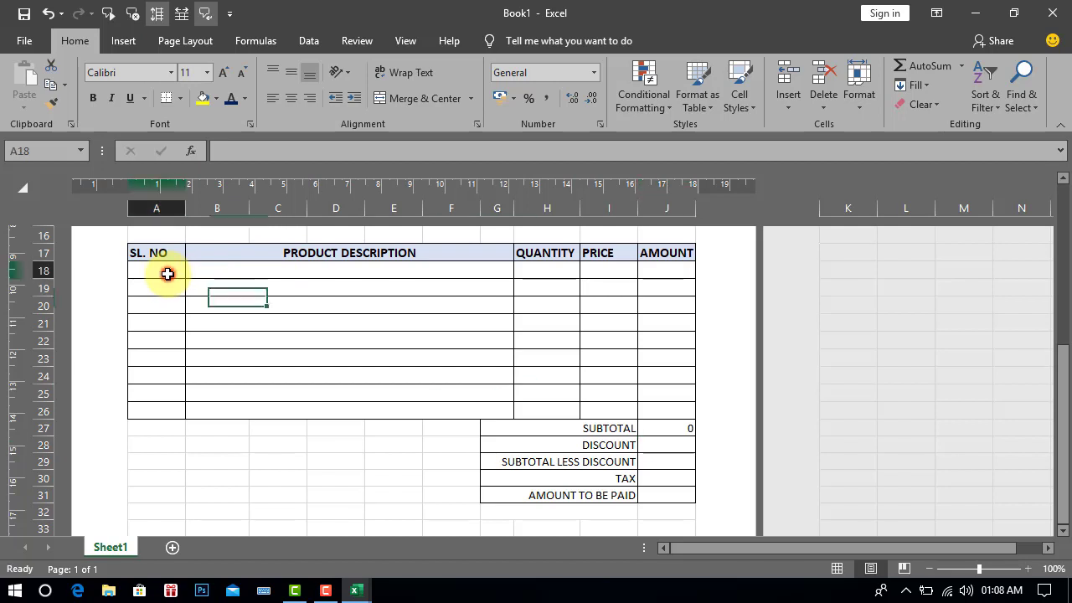
{"action": "type", "text": "1"}
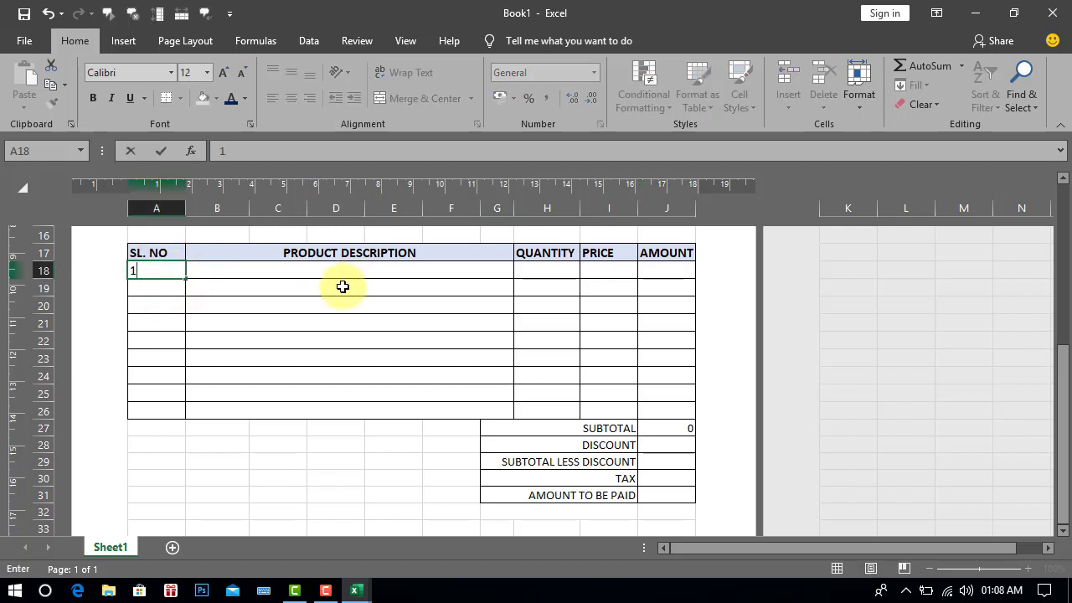
{"action": "left_click", "coordinate": [329, 273]}
{"action": "type", "text": "M"}
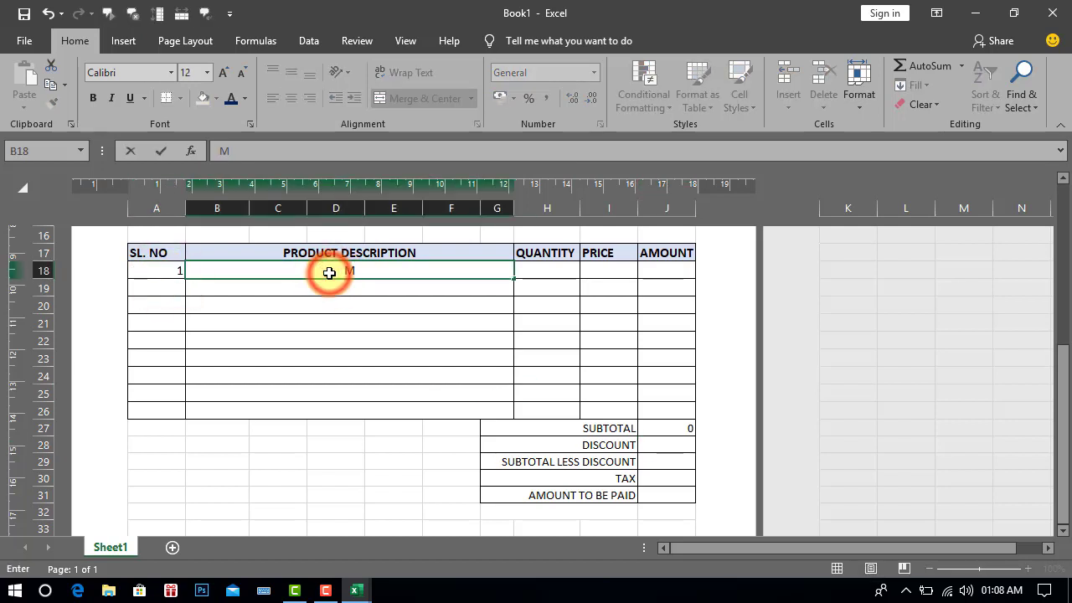
{"action": "type", "text": "ONITOR SAMSUNG "}
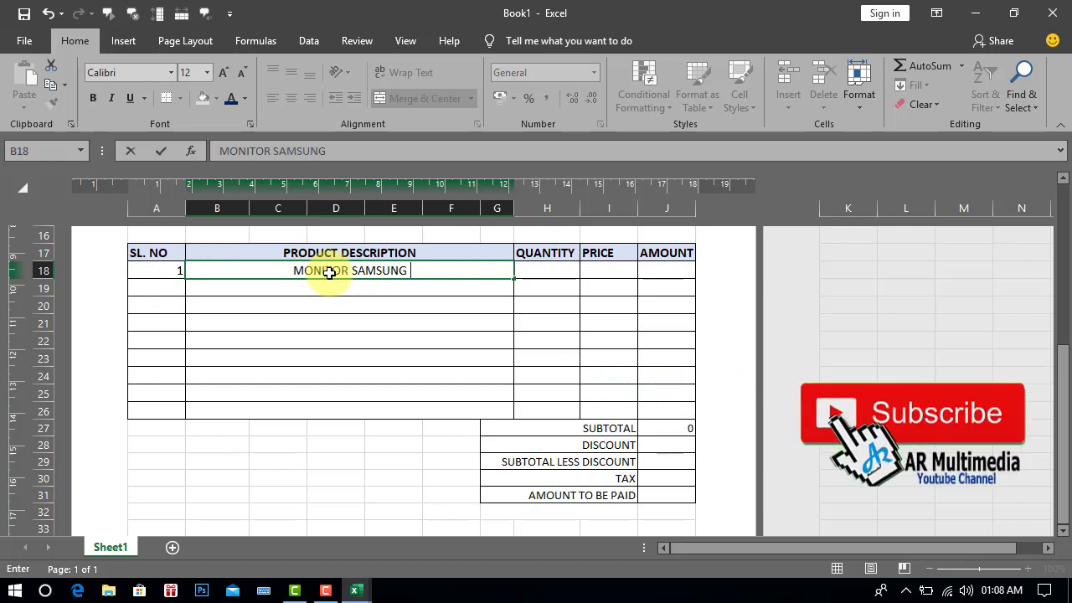
{"action": "type", "text": "22 IN"}
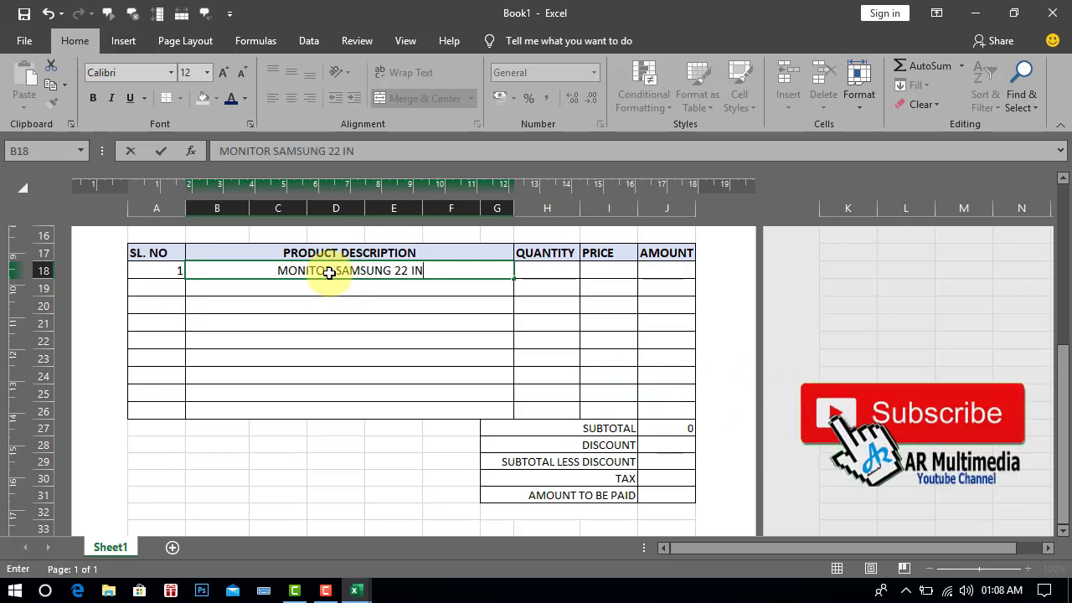
{"action": "type", "text": "C"}
{"action": "left_click", "coordinate": [542, 269]}
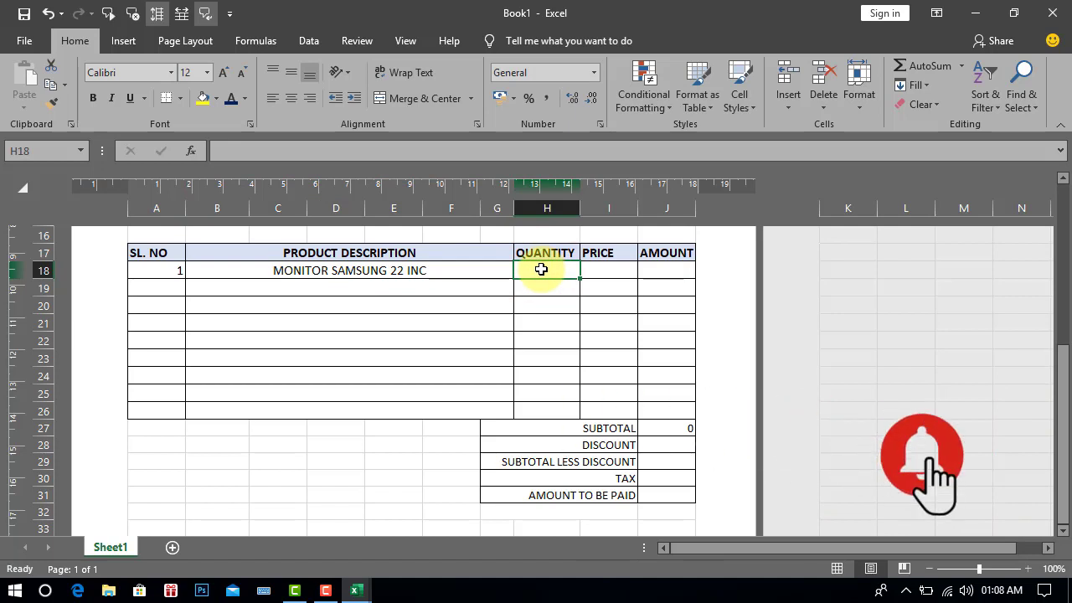
- Enter quantity 5 in H18 and price 8950 in I18 for the monitor
{"action": "type", "text": "5"}
{"action": "left_click", "coordinate": [597, 272]}
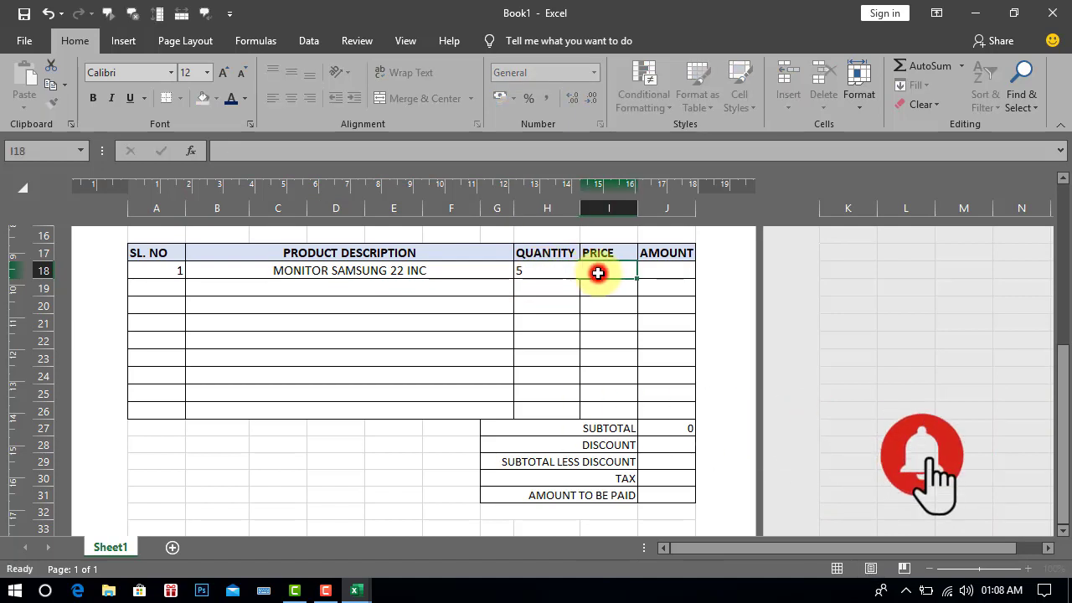
{"action": "type", "text": "8950"}
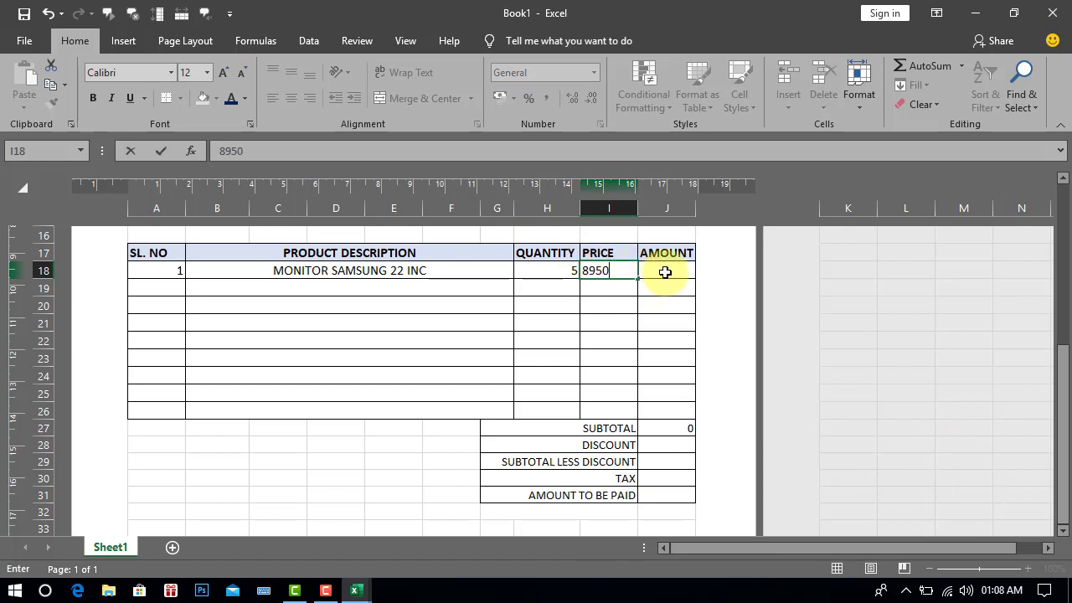
- Enter the formula =H18*I18 in J18 and fill it down the AMOUNT column to J26
{"action": "left_click", "coordinate": [666, 272]}
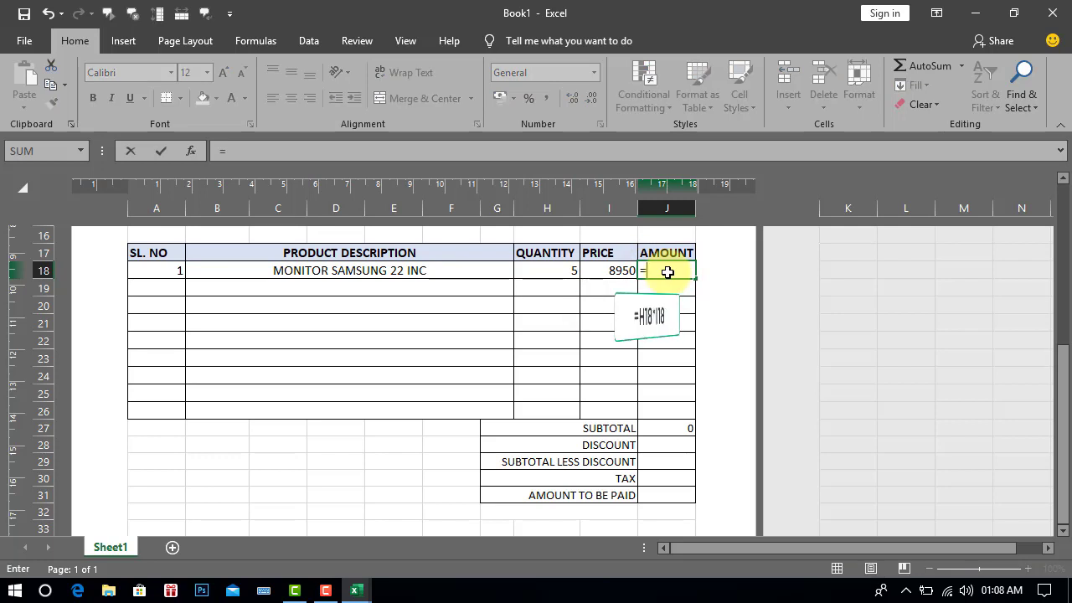
{"action": "left_click", "coordinate": [548, 269]}
{"action": "type", "text": "*"}
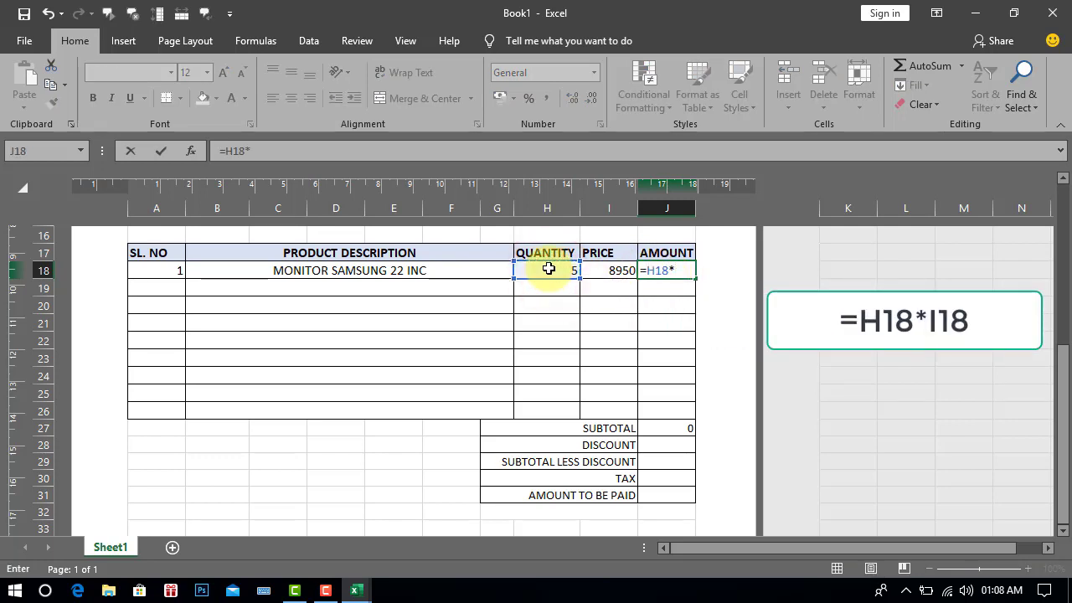
{"action": "left_click", "coordinate": [611, 277]}
{"action": "key", "text": "Return"}
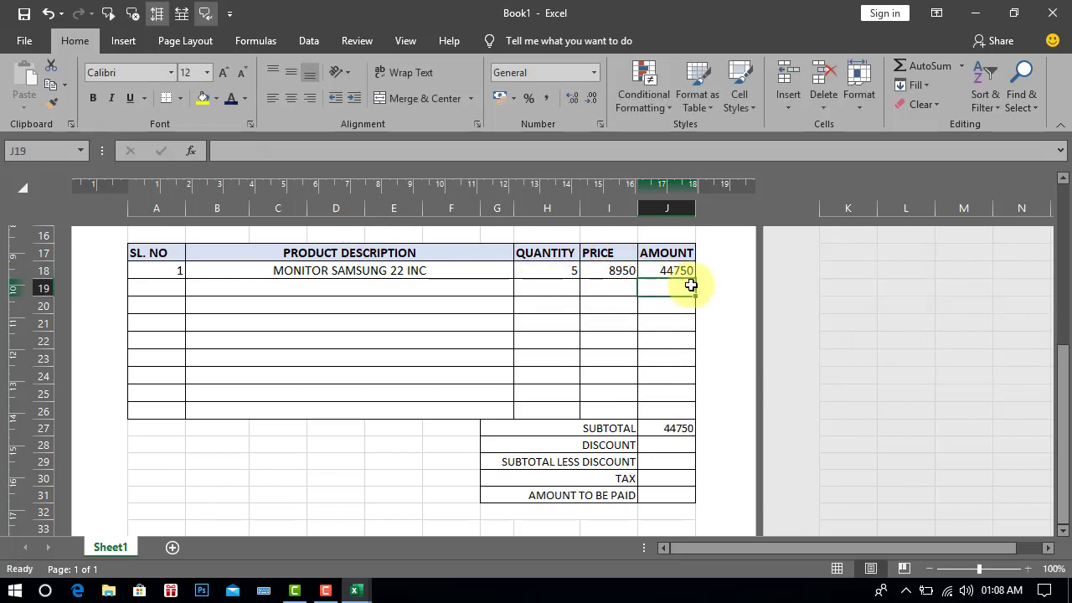
{"action": "left_click", "coordinate": [680, 271]}
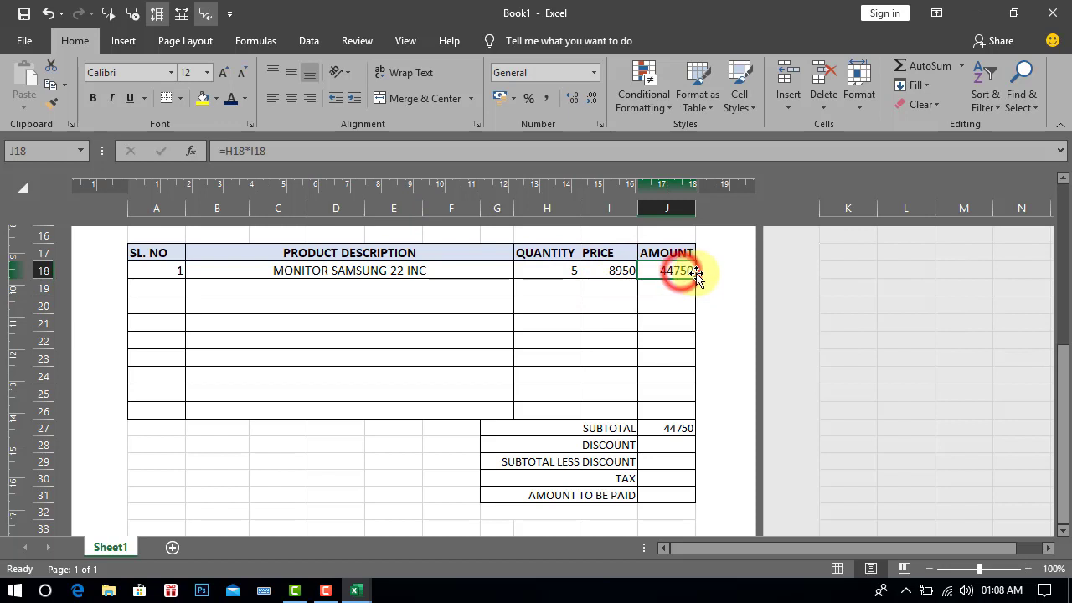
{"action": "left_click_drag", "start_coordinate": [695, 278], "coordinate": [697, 415]}
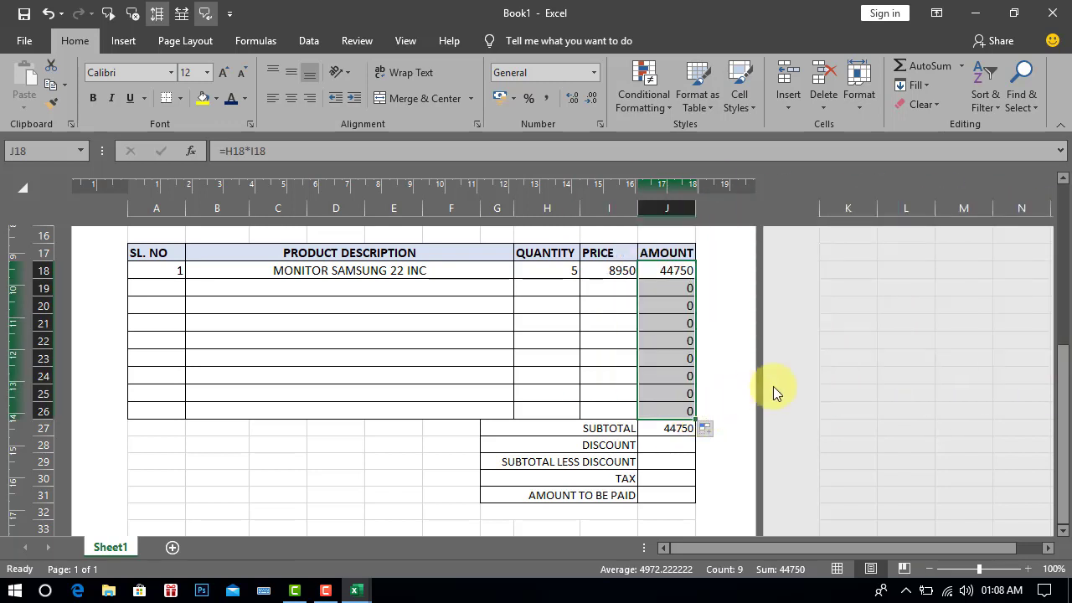
- Fill row 19 with the product SPEAKER MICROLAB 2:1, quantity 17 and price 2100
{"action": "left_click", "coordinate": [324, 291]}
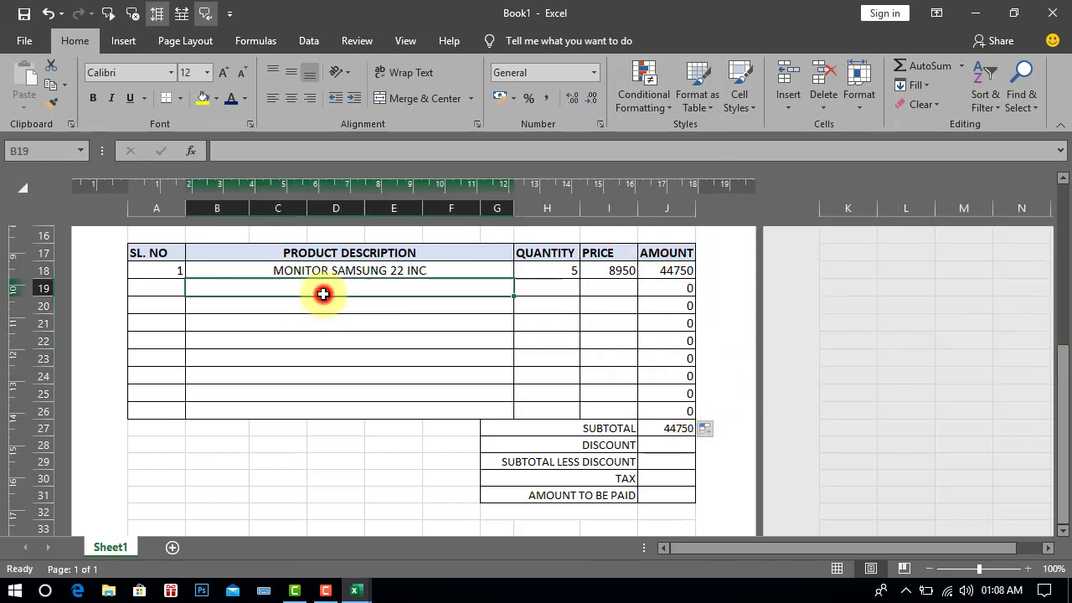
{"action": "type", "text": "SPEAKER MICROLAB 2:1"}
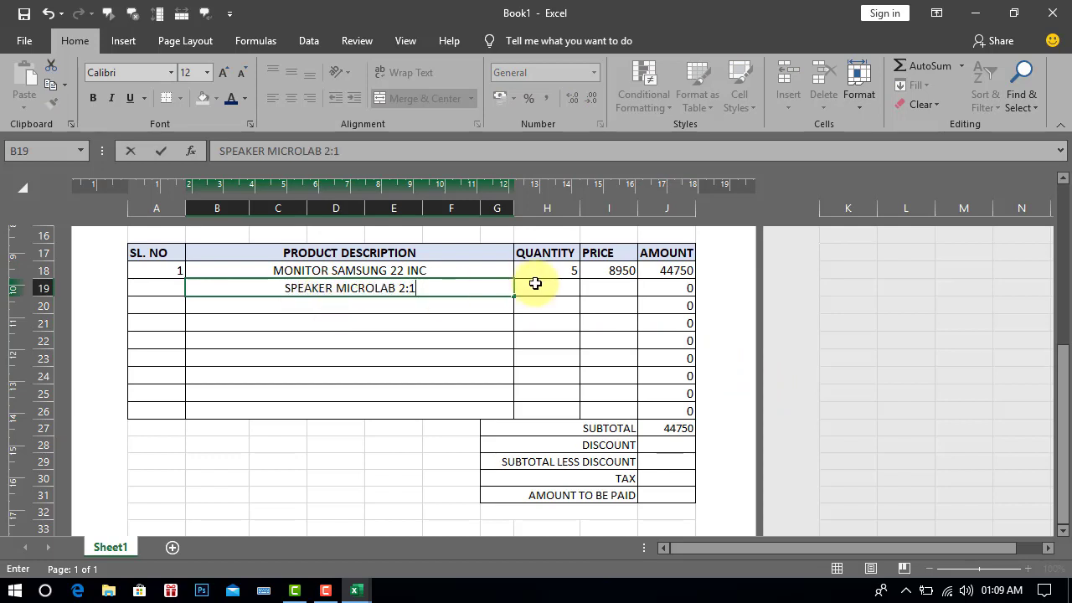
{"action": "left_click", "coordinate": [535, 285]}
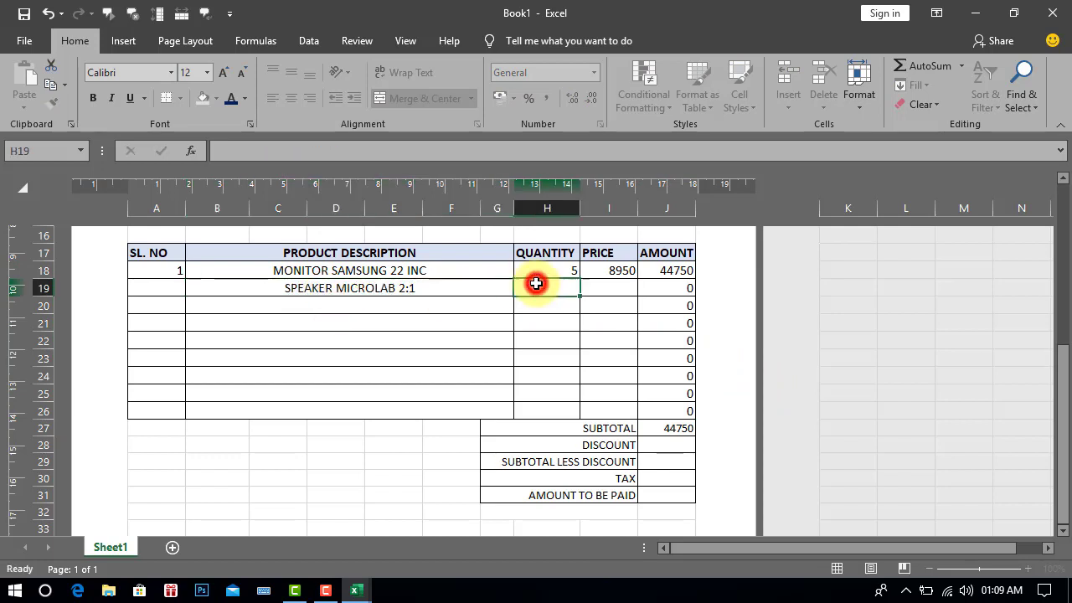
{"action": "type", "text": "17"}
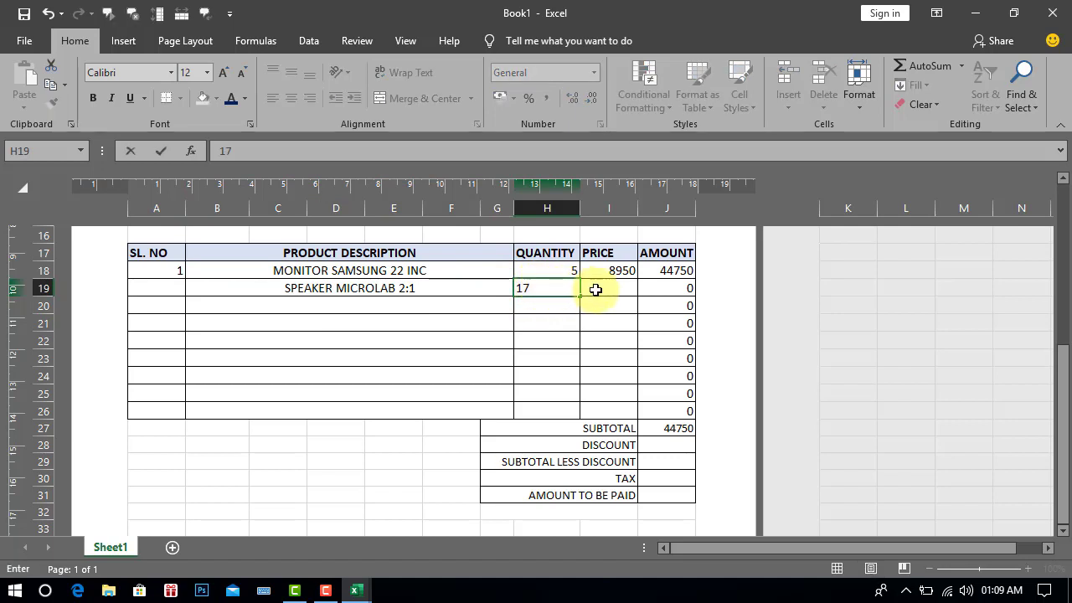
{"action": "left_click", "coordinate": [600, 290]}
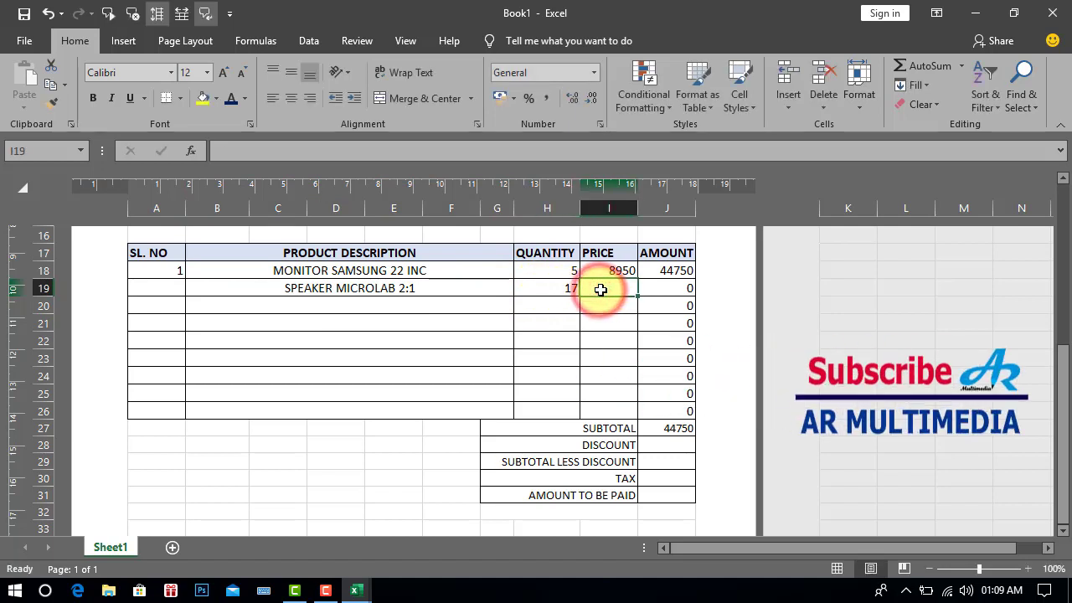
{"action": "type", "text": "2"}
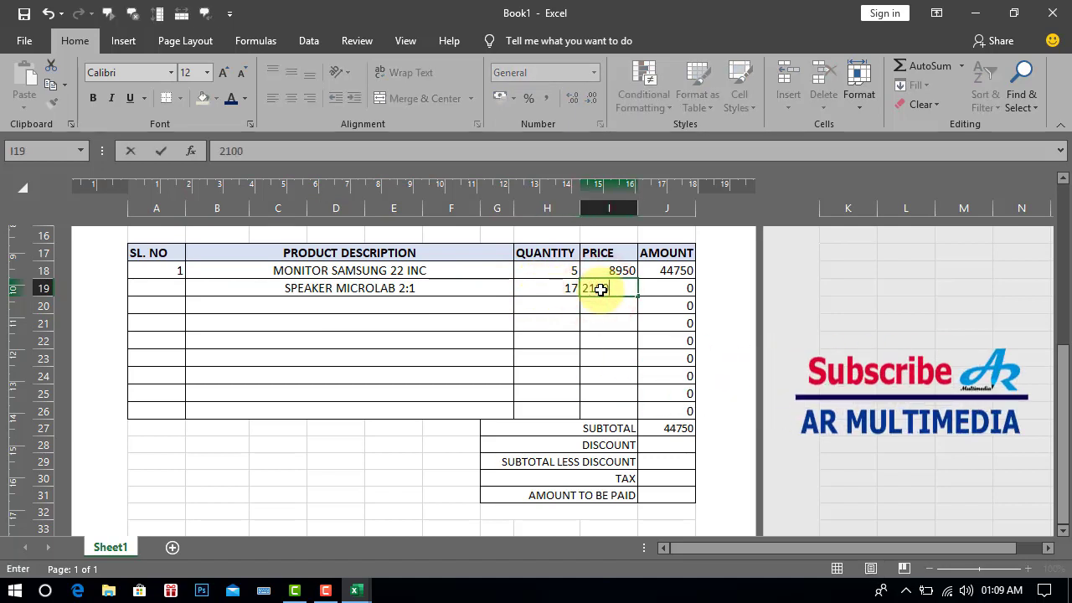
{"action": "type", "text": "100"}
{"action": "left_click", "coordinate": [685, 289]}
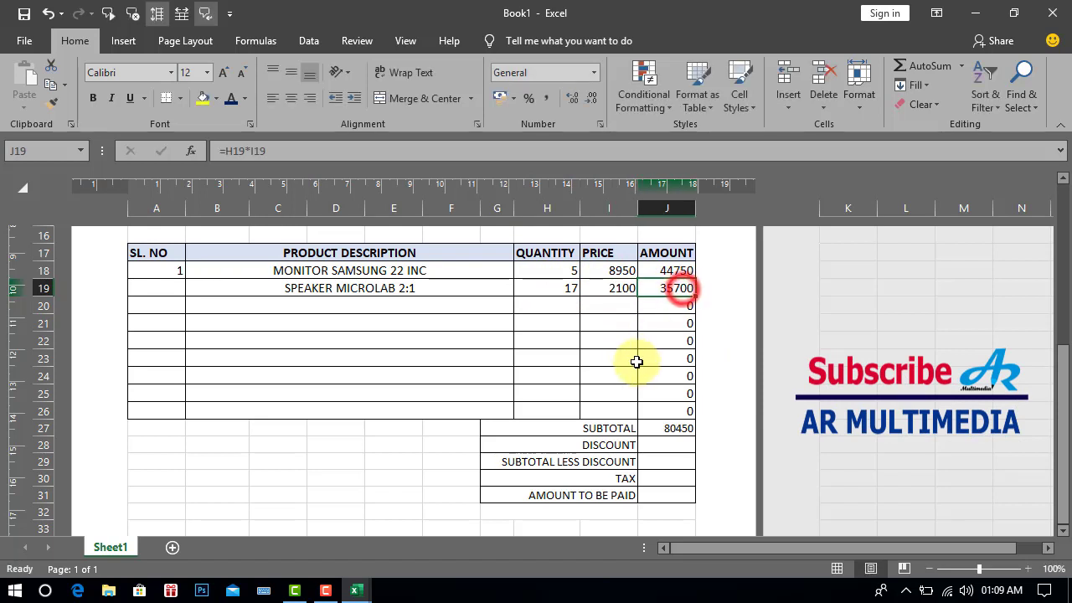
- Fill row 20 with the product PEN DRIVE 64GB, quantity 45 and price 750
{"action": "double_click", "coordinate": [295, 305]}
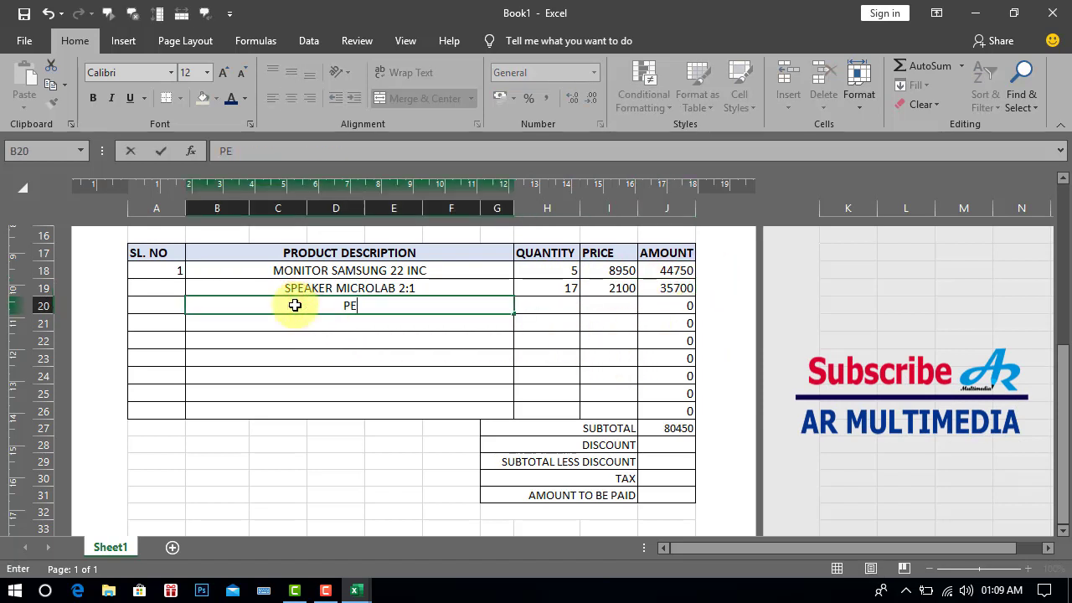
{"action": "type", "text": "PEN DRIVE "}
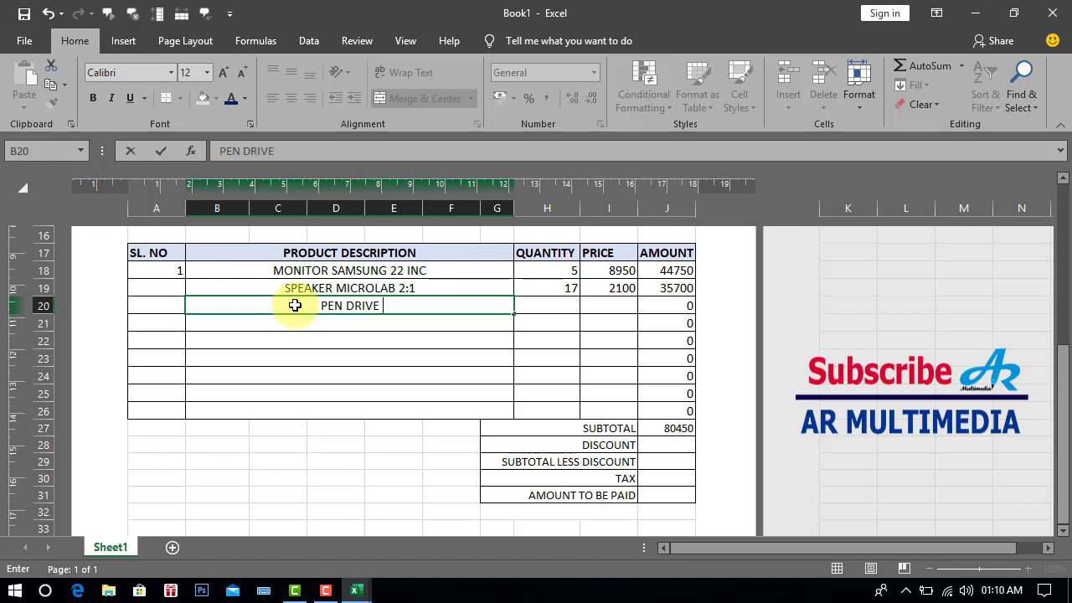
{"action": "type", "text": "64GB"}
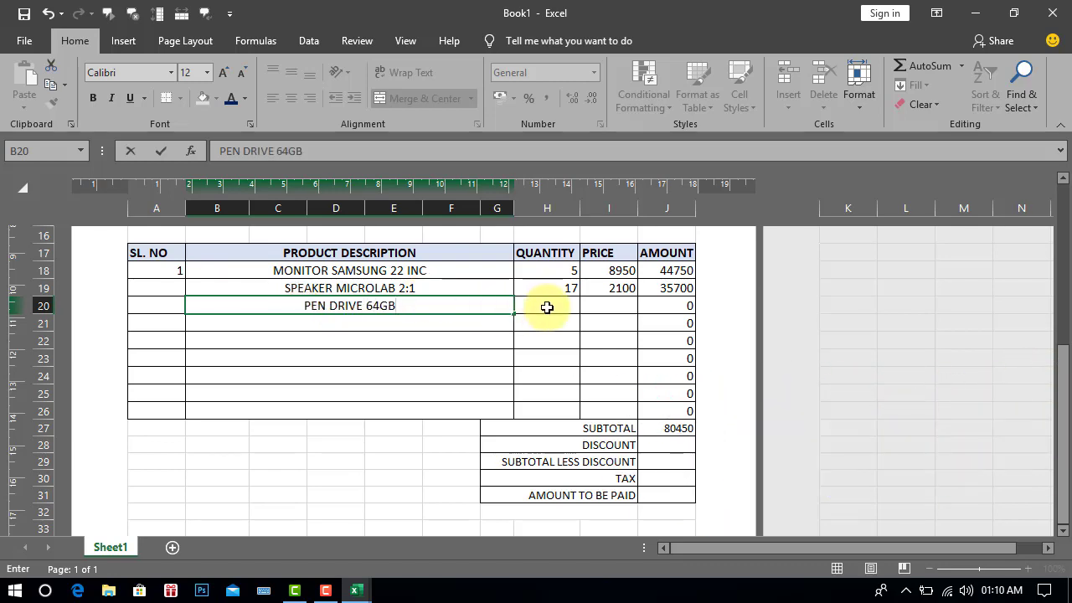
{"action": "left_click", "coordinate": [547, 307]}
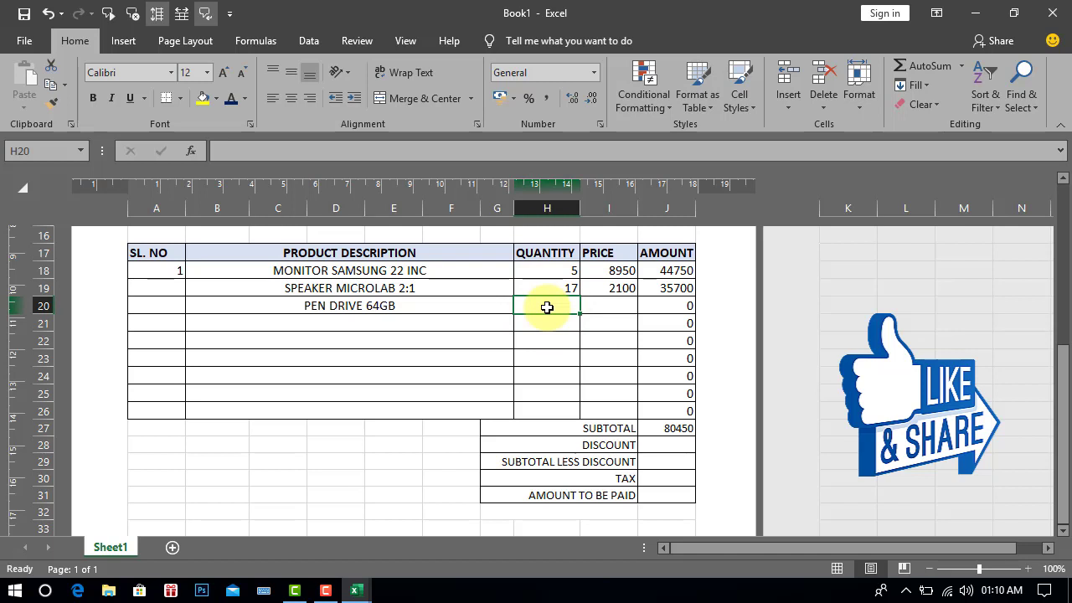
{"action": "type", "text": "45"}
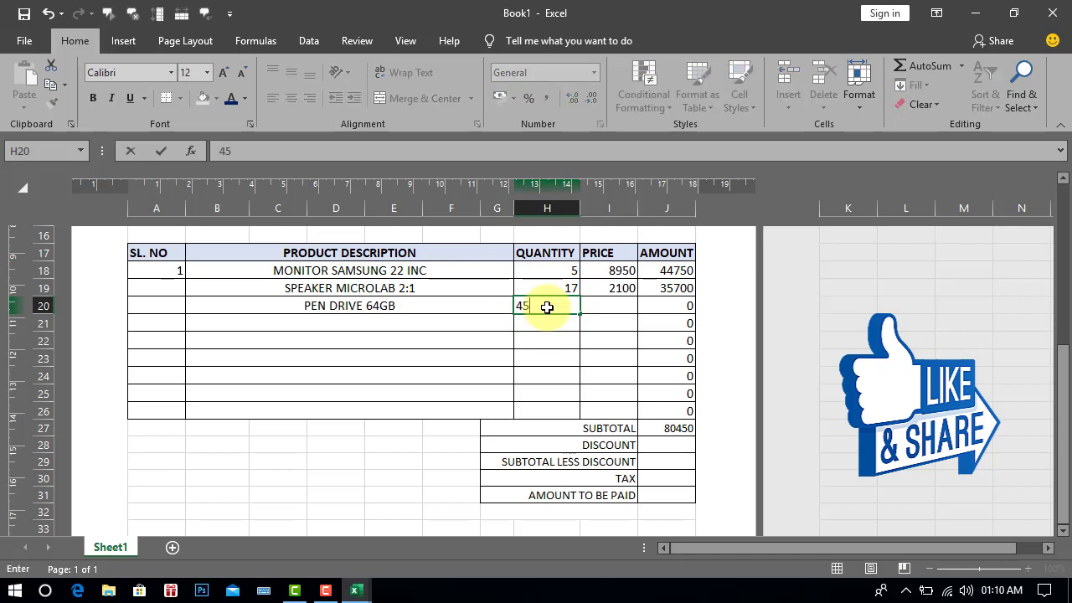
{"action": "left_click", "coordinate": [613, 302]}
{"action": "type", "text": "7"}
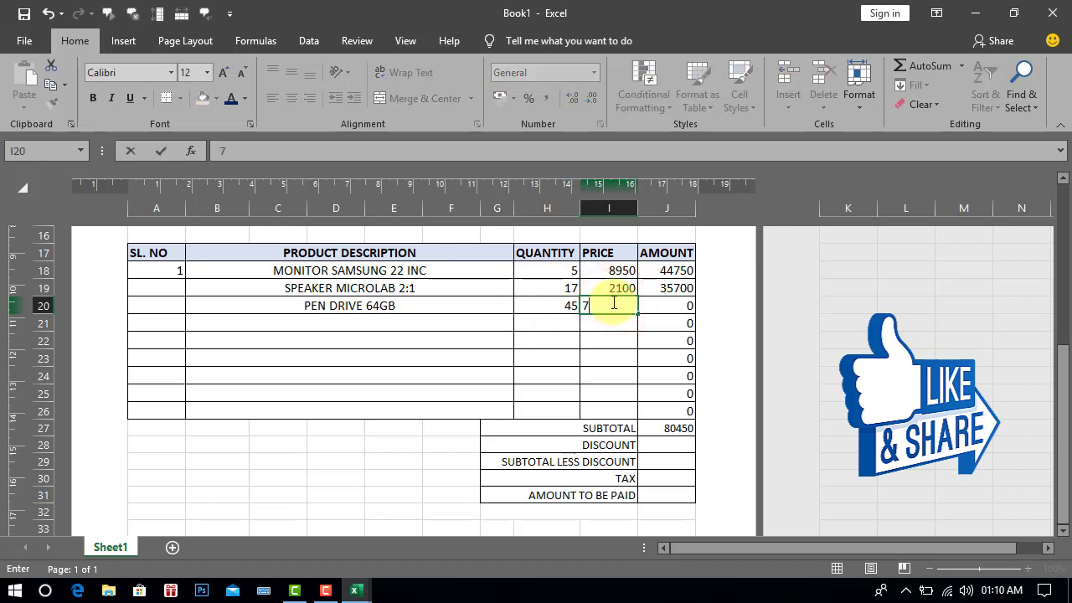
{"action": "left_click", "coordinate": [606, 339]}
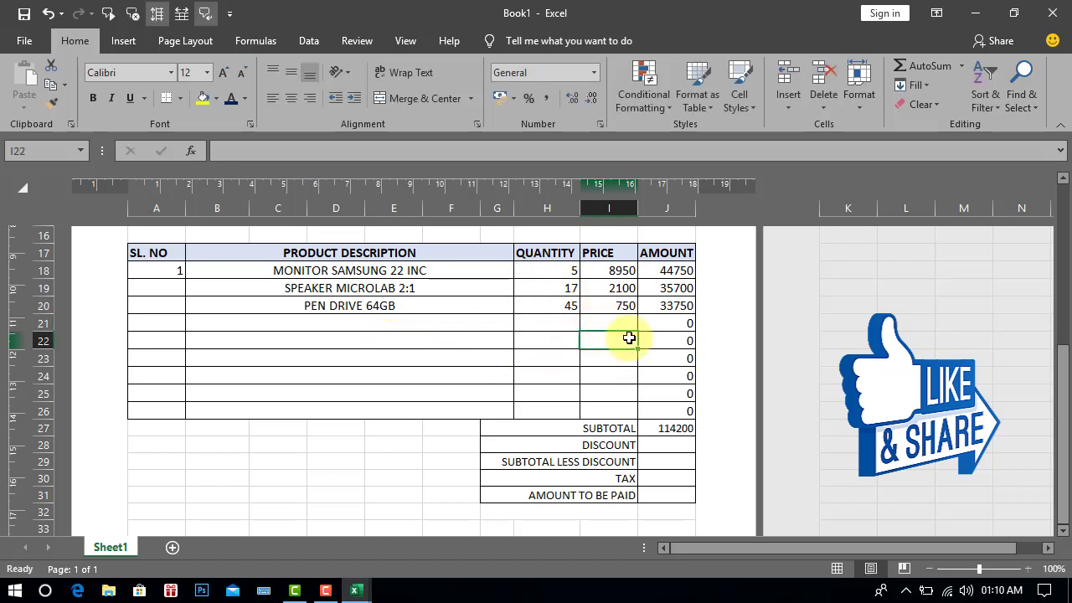
- Add the rates to the totals labels so they read DISCOUNT 4% and TAX 7%
{"action": "left_click", "coordinate": [627, 448]}
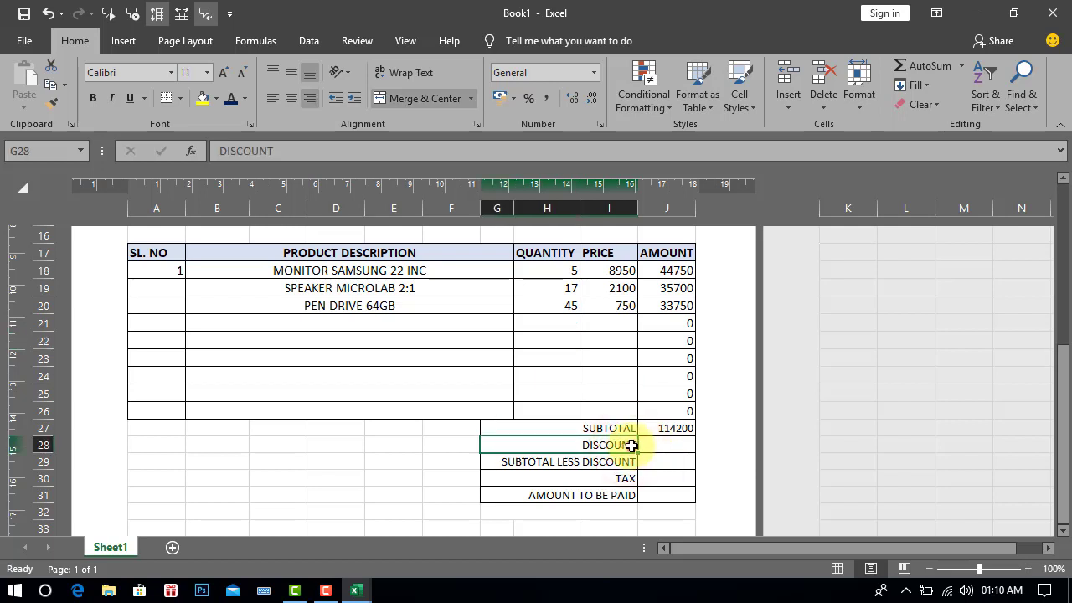
{"action": "double_click", "coordinate": [630, 446]}
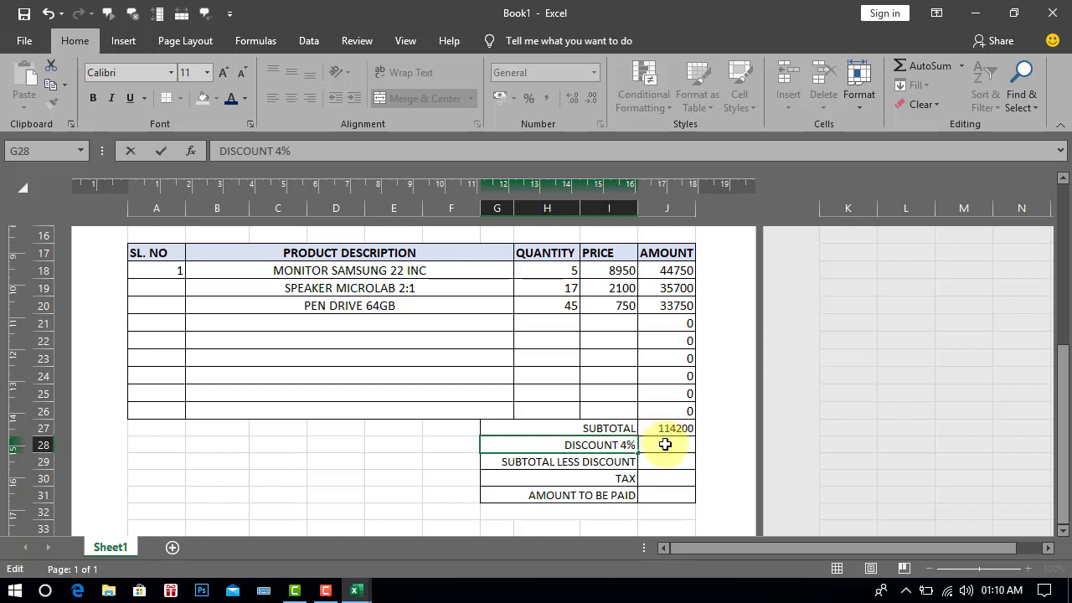
{"action": "left_click", "coordinate": [665, 445]}
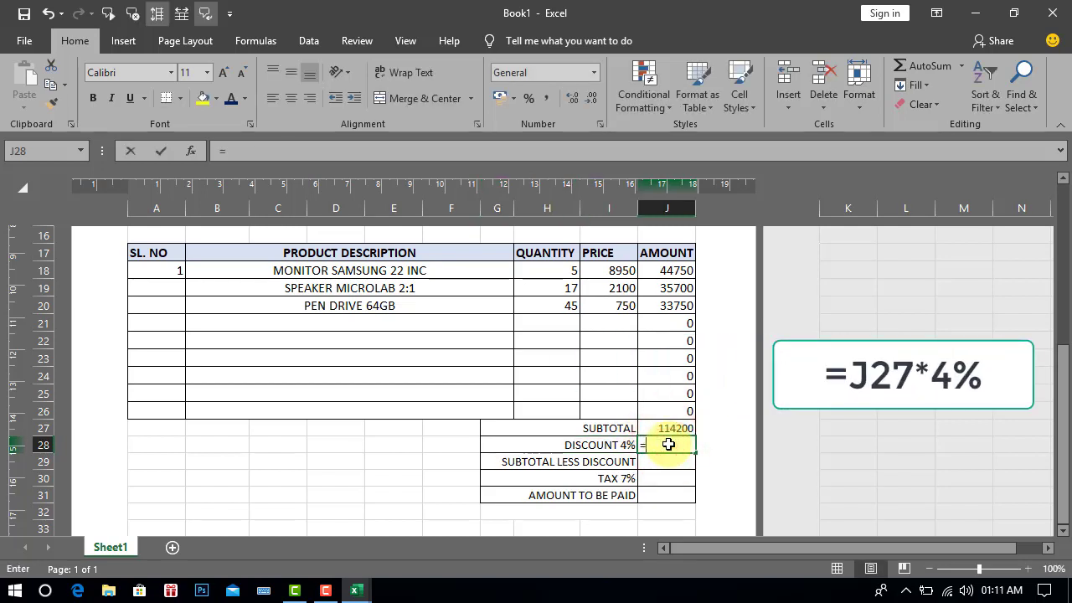
- Enter the formula =J27*4% in cell J28 to calculate the discount
{"action": "type", "text": "=J27"}
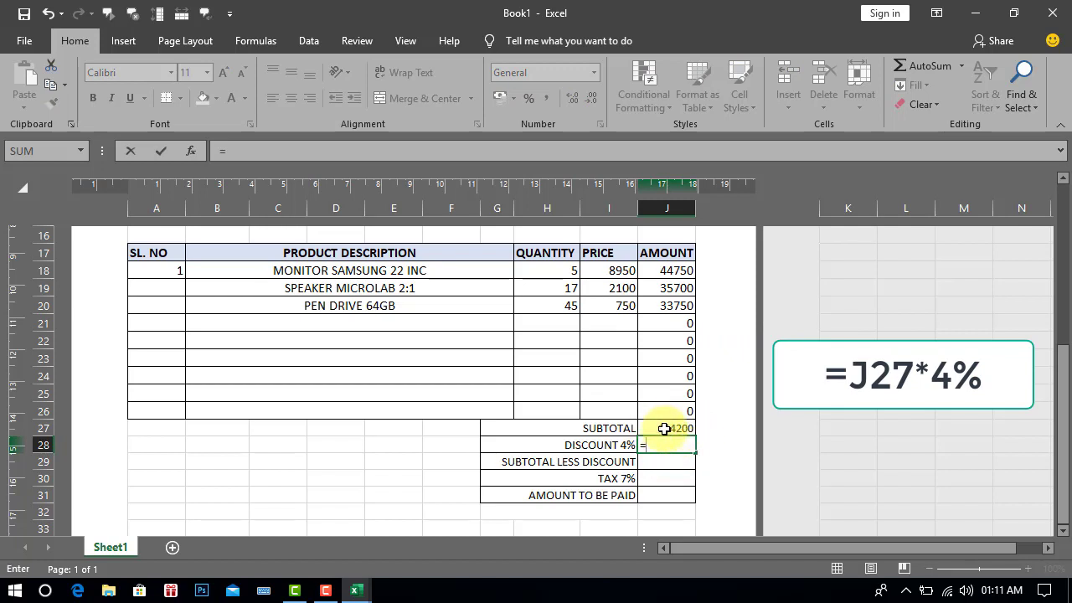
{"action": "type", "text": "*"}
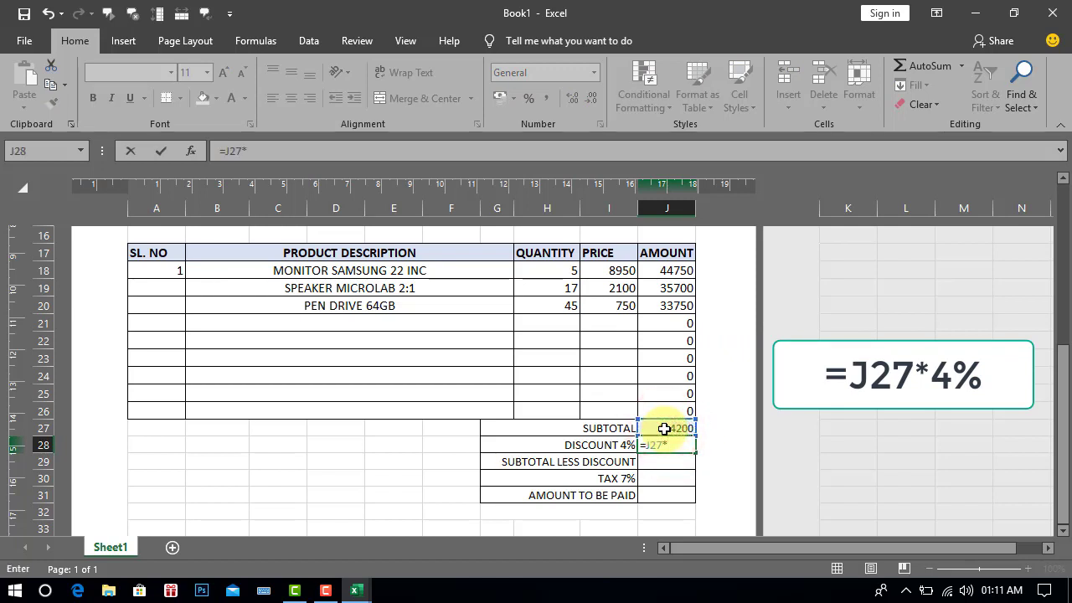
{"action": "type", "text": "4%"}
{"action": "key", "text": "Return"}
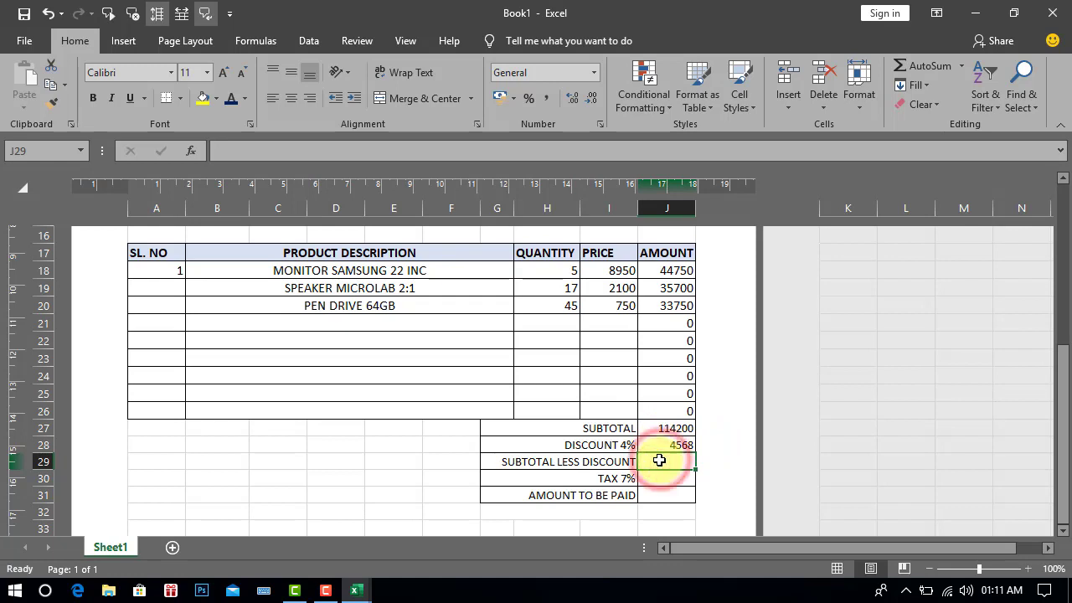
- Enter the formula =J27-J28 in cell J29 to calculate the subtotal less discount
{"action": "type", "text": "="}
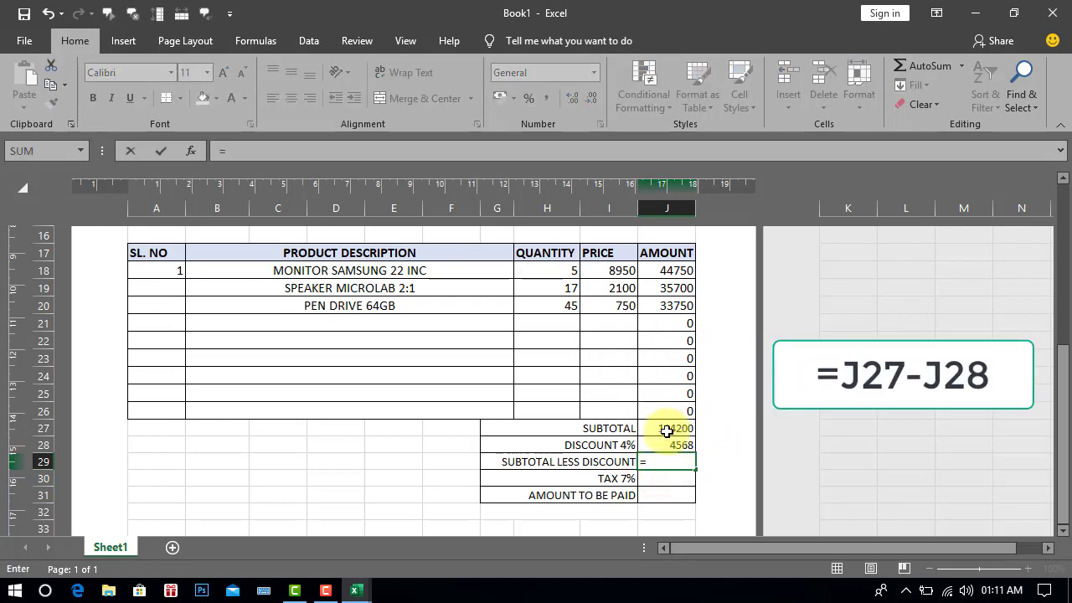
{"action": "type", "text": "J27-"}
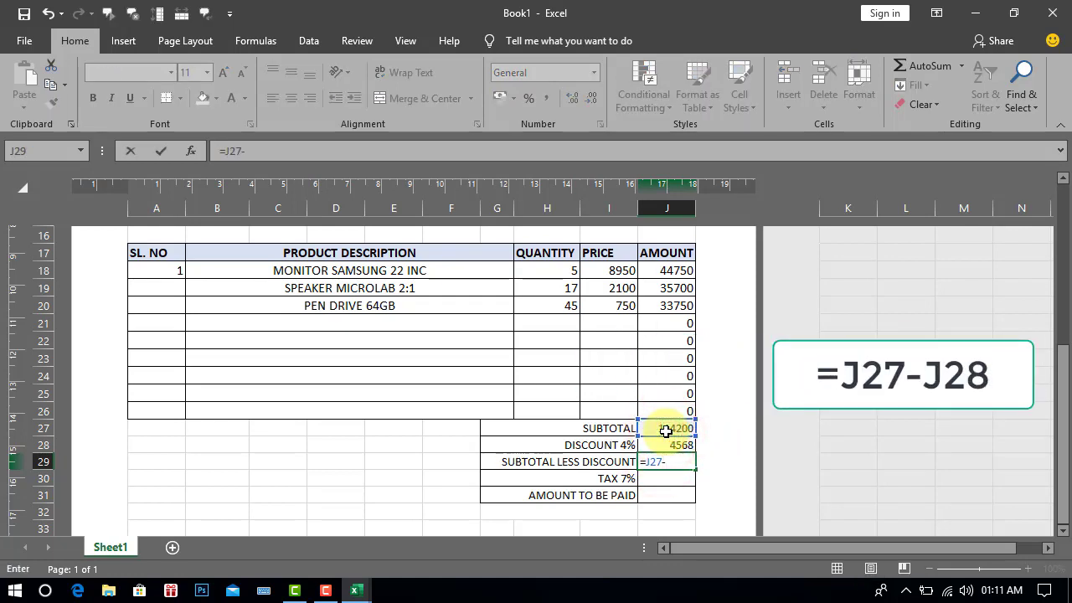
{"action": "left_click", "coordinate": [674, 445]}
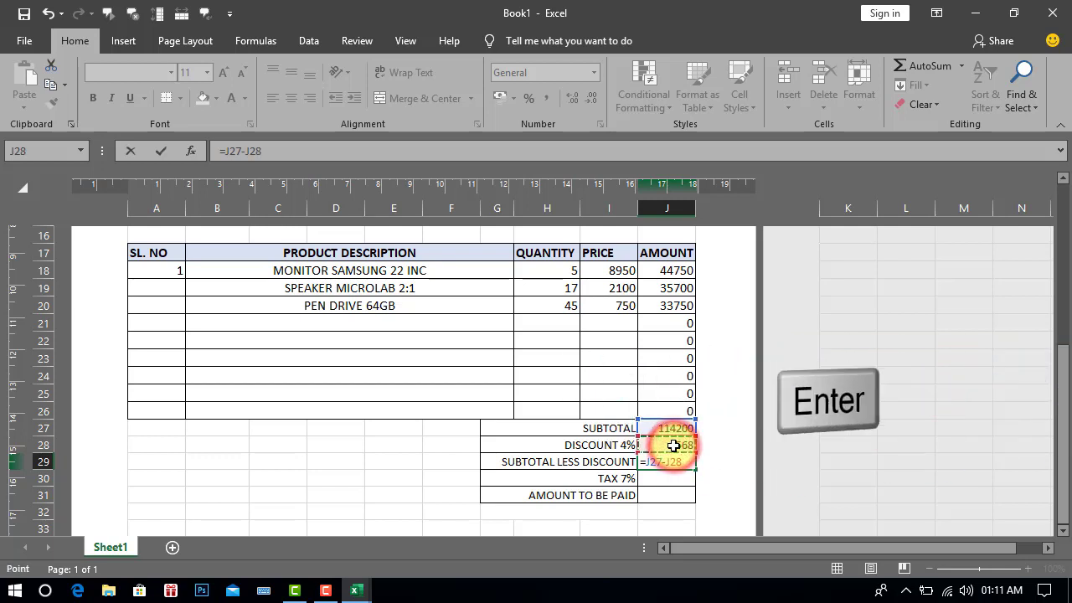
{"action": "key", "text": "Return"}
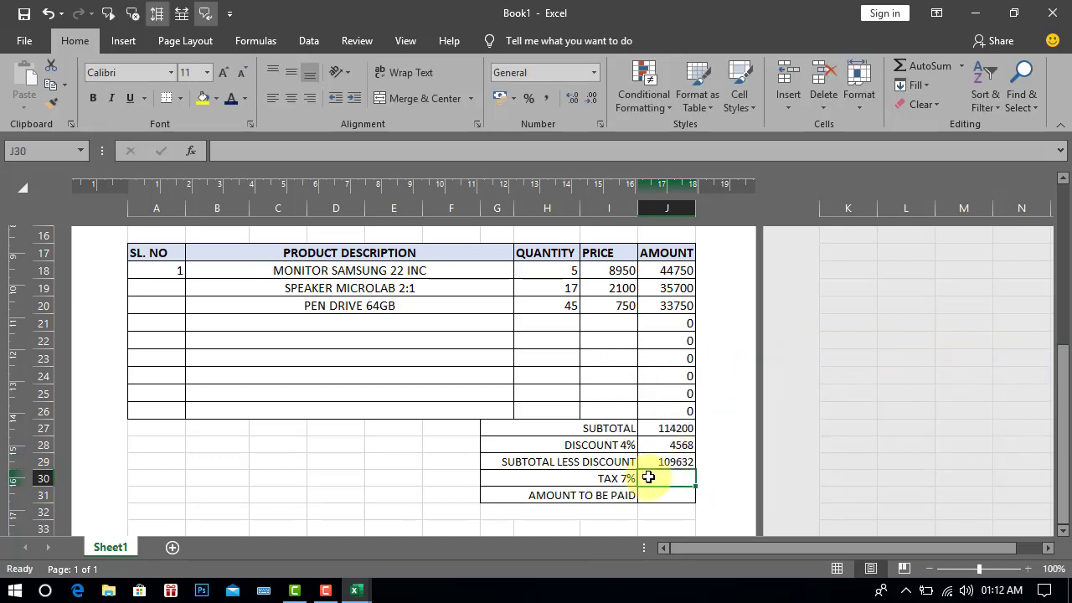
- Enter the formula =J29*7% in cell J30 to calculate the tax
{"action": "left_click", "coordinate": [605, 479]}
{"action": "left_click", "coordinate": [662, 478]}
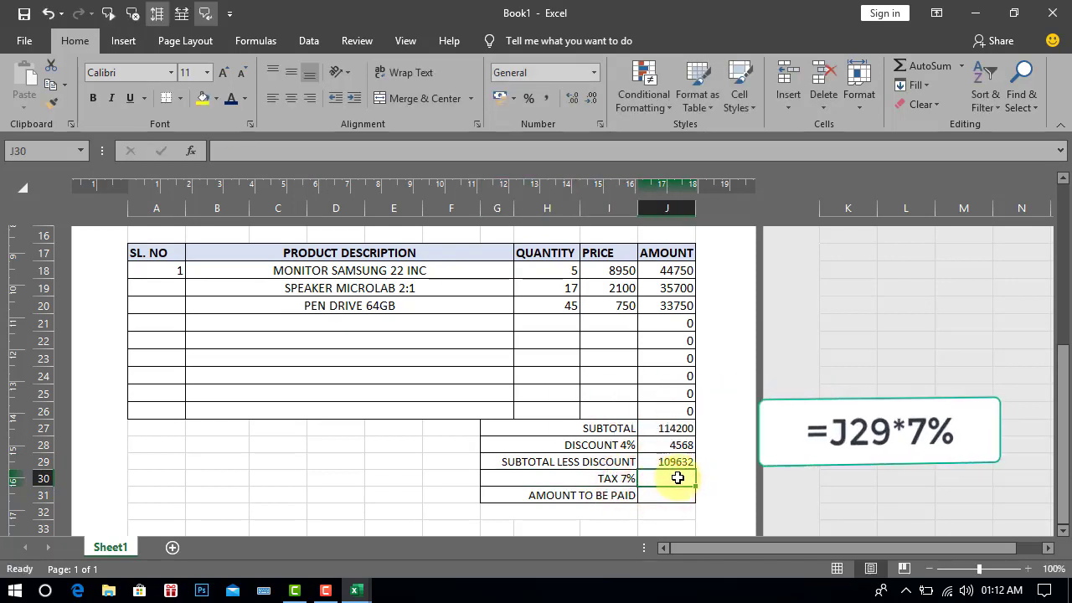
{"action": "type", "text": "="}
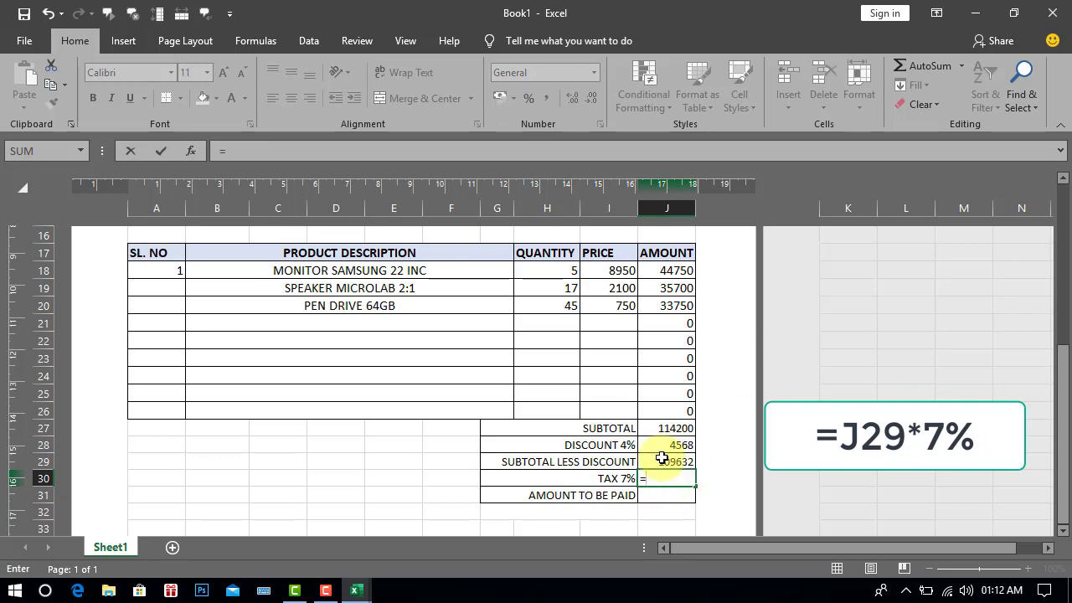
{"action": "type", "text": "*7%"}
{"action": "key", "text": "Return"}
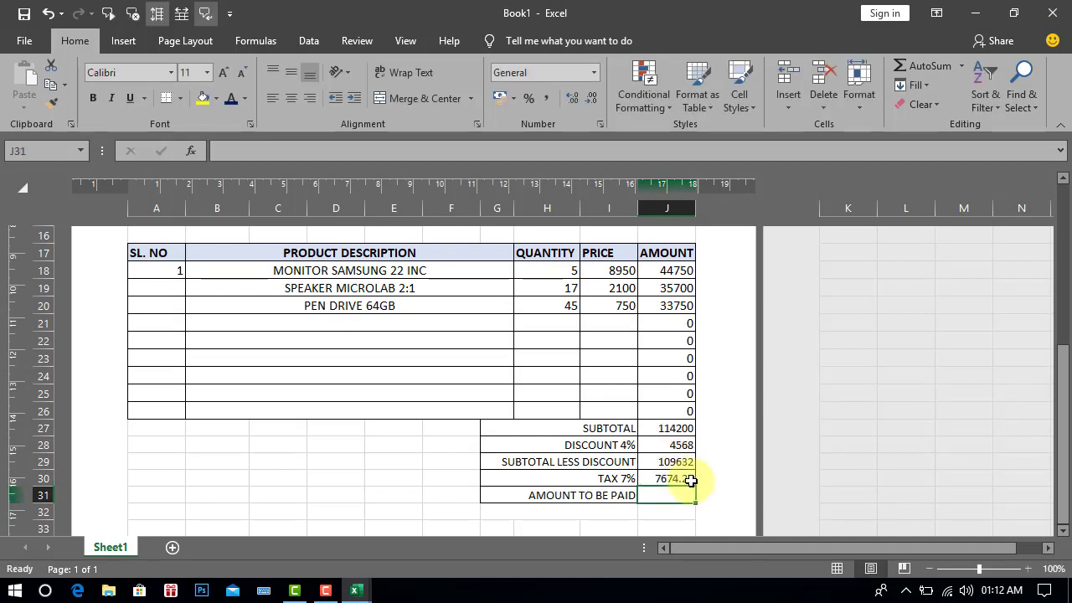
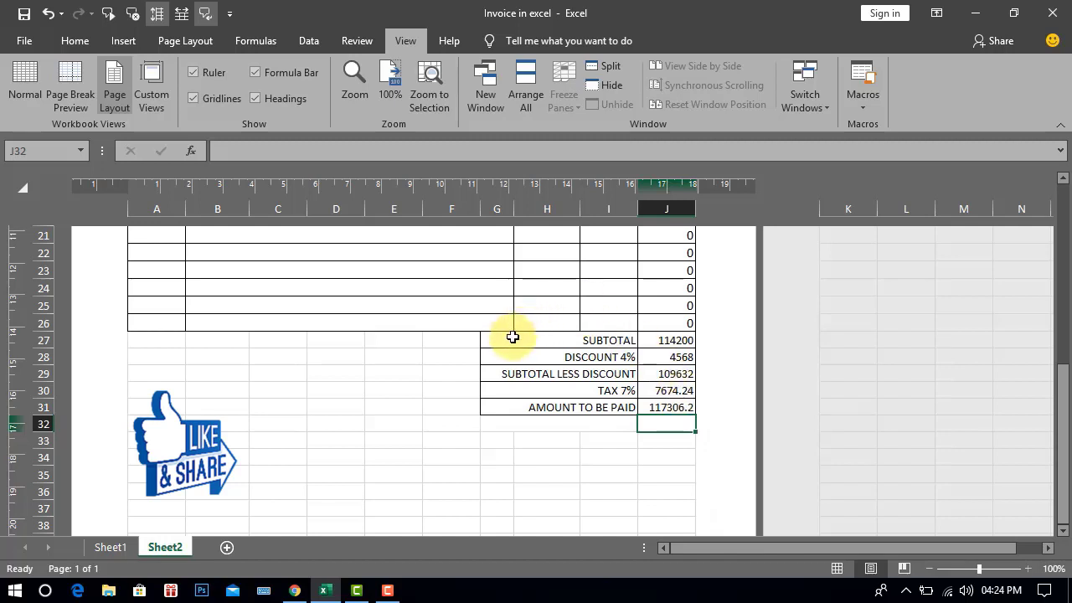
- Make the labels and amounts of the totals block G27:J31 bold
{"action": "left_click_drag", "start_coordinate": [513, 337], "coordinate": [664, 405]}
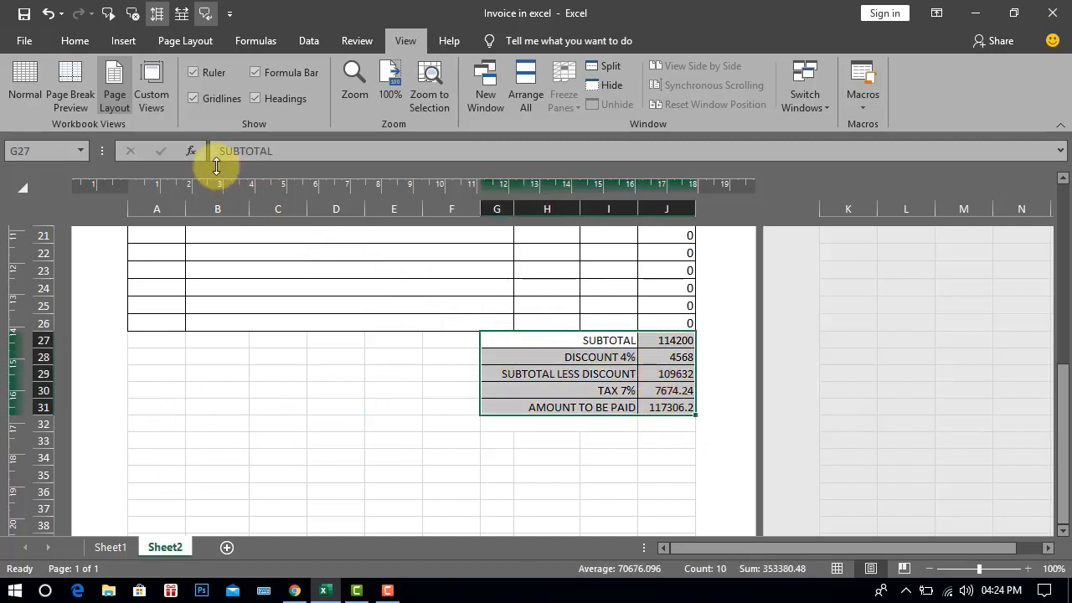
{"action": "left_click", "coordinate": [75, 42]}
{"action": "left_click", "coordinate": [92, 98]}
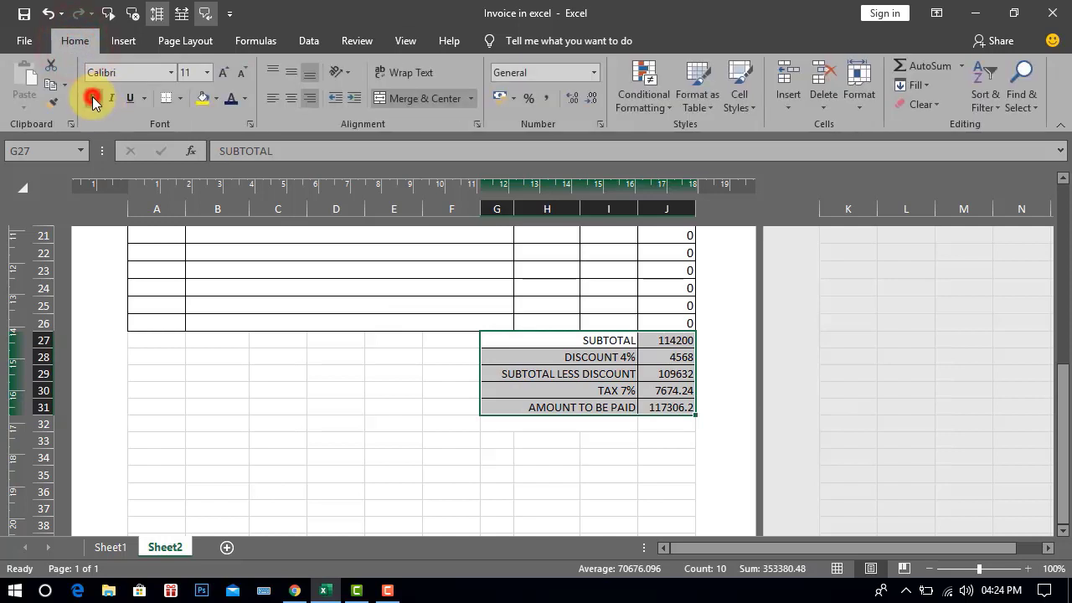
{"action": "left_click", "coordinate": [501, 458]}
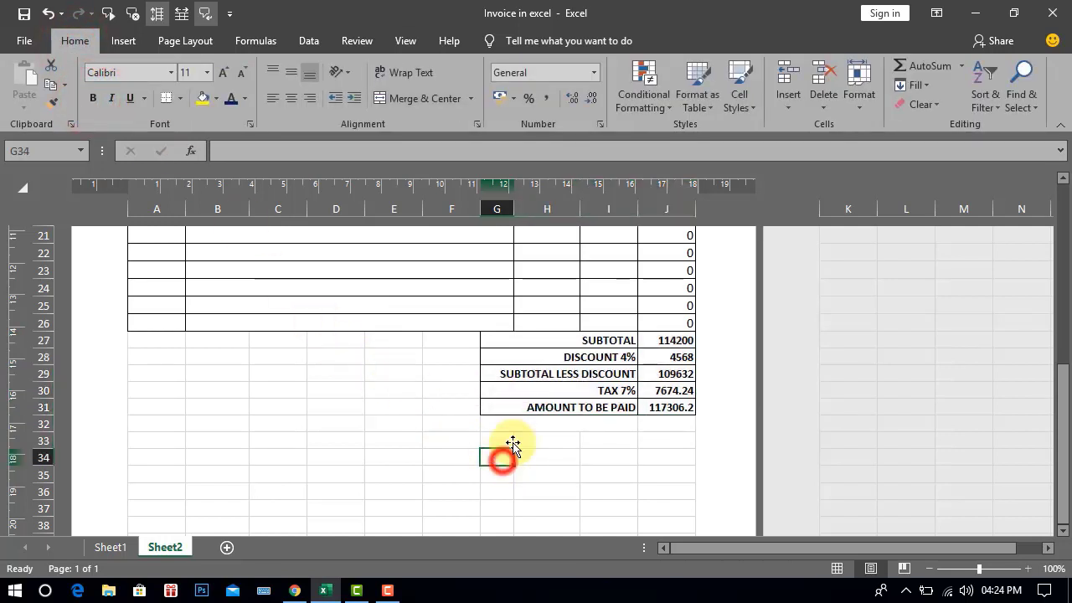
- Fill the SUBTOTAL row, cells G27:J27, with the lightest blue theme colour
{"action": "left_click", "coordinate": [502, 343]}
{"action": "left_click_drag", "start_coordinate": [501, 343], "coordinate": [668, 340]}
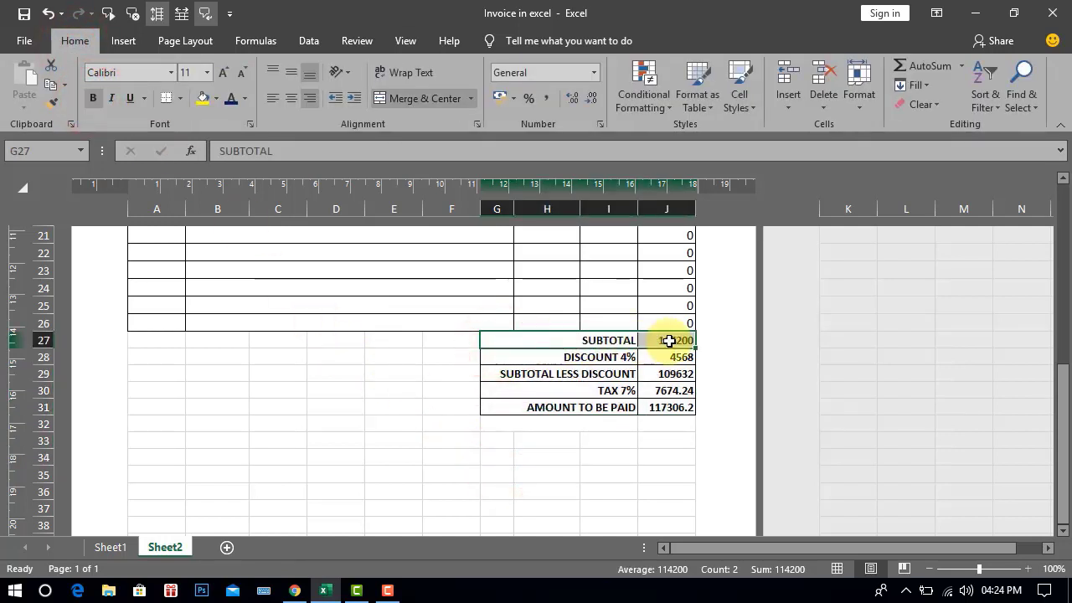
{"action": "left_click", "coordinate": [860, 92]}
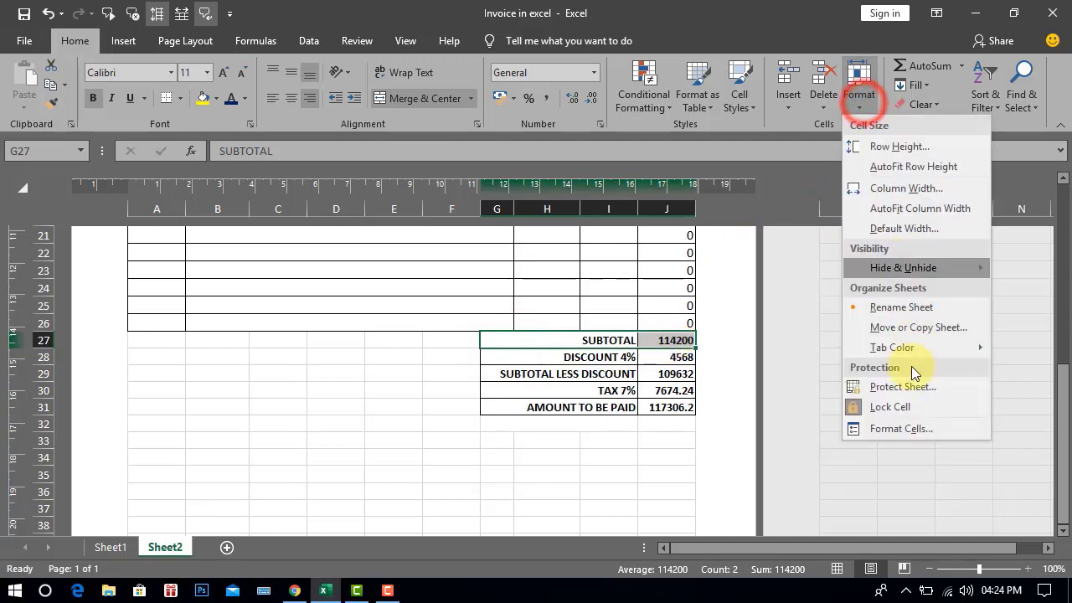
{"action": "left_click", "coordinate": [902, 429]}
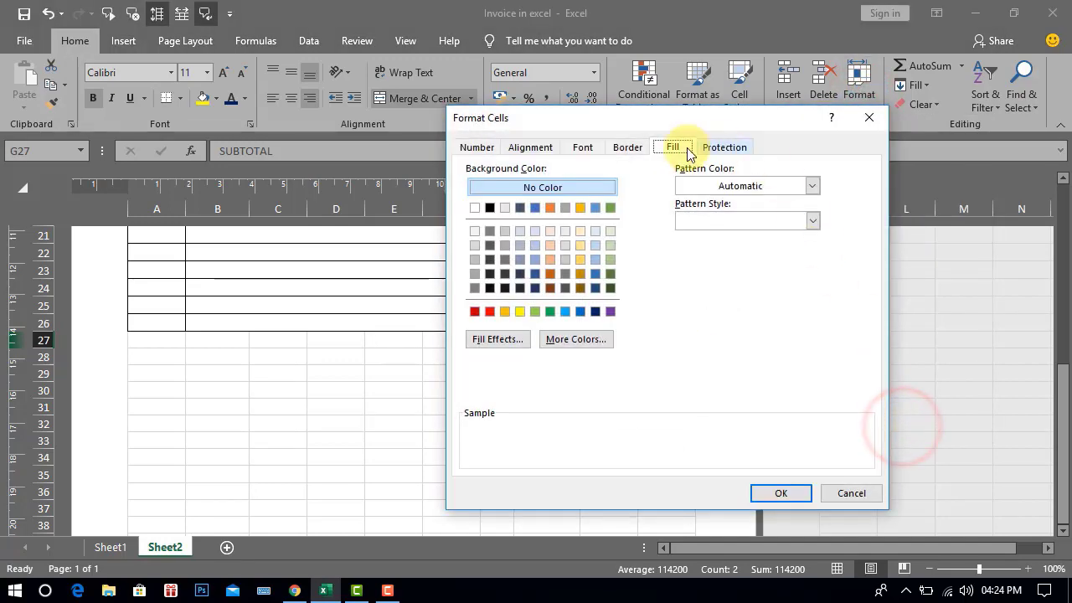
{"action": "left_click", "coordinate": [535, 232]}
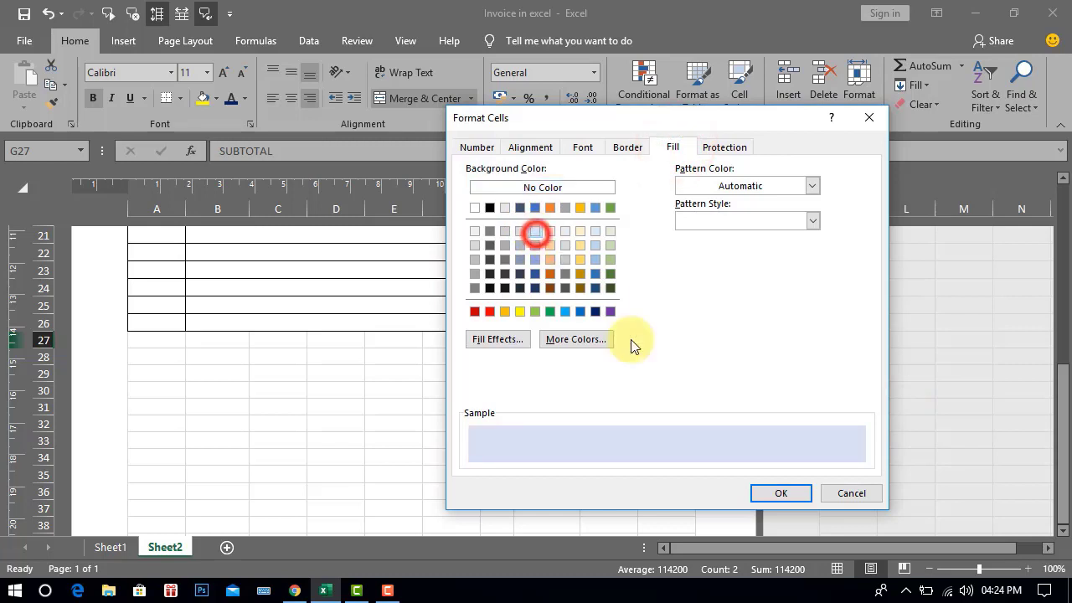
{"action": "left_click", "coordinate": [762, 493]}
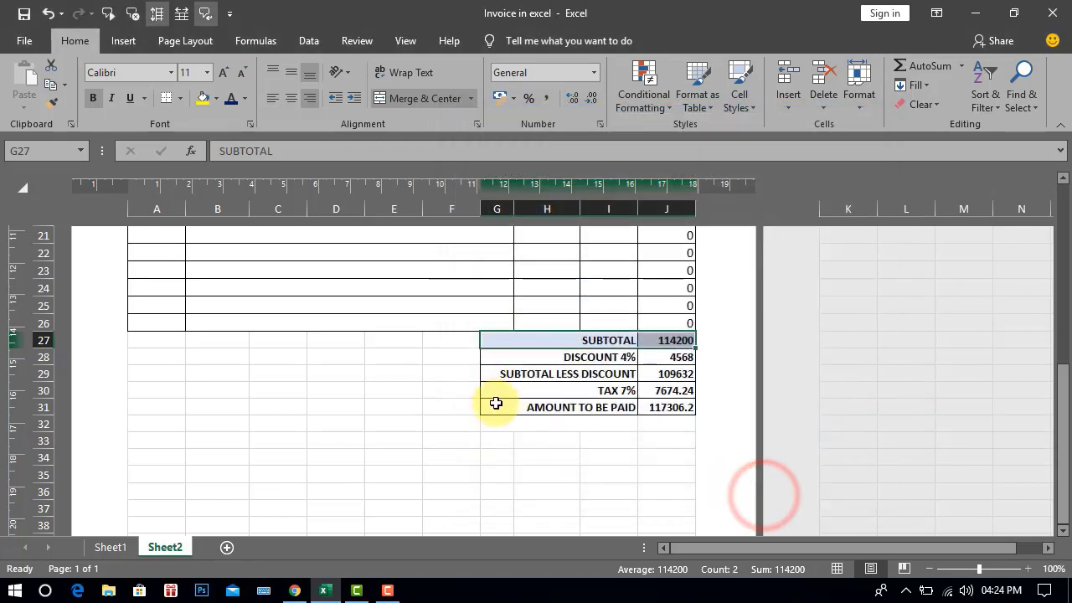
- Fill the AMOUNT TO BE PAID row, cells G31:J31, with the lightest blue theme colour
{"action": "left_click_drag", "start_coordinate": [501, 405], "coordinate": [650, 407]}
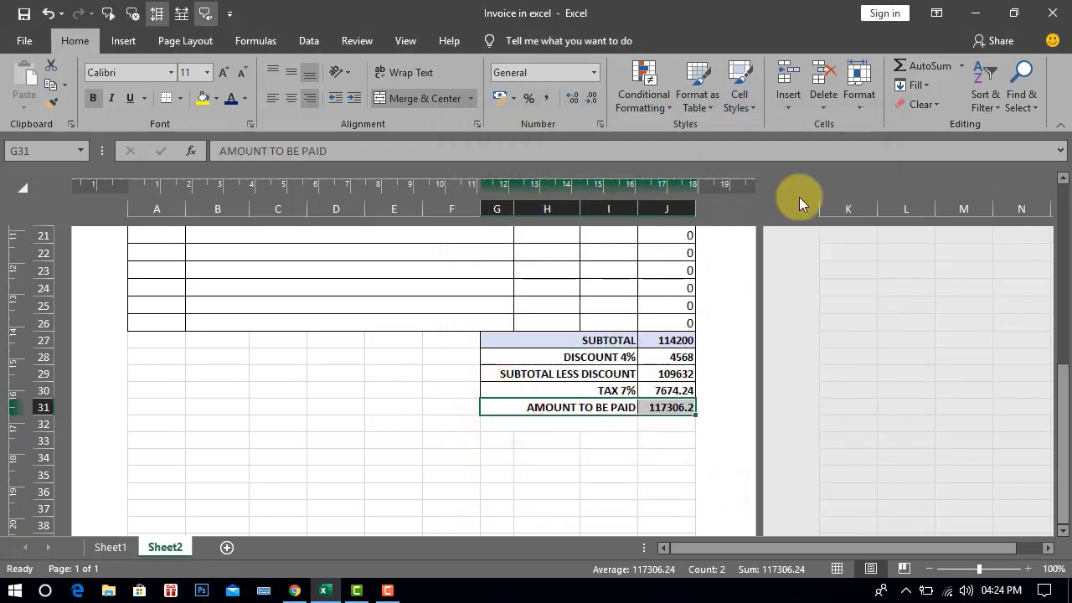
{"action": "left_click", "coordinate": [858, 106]}
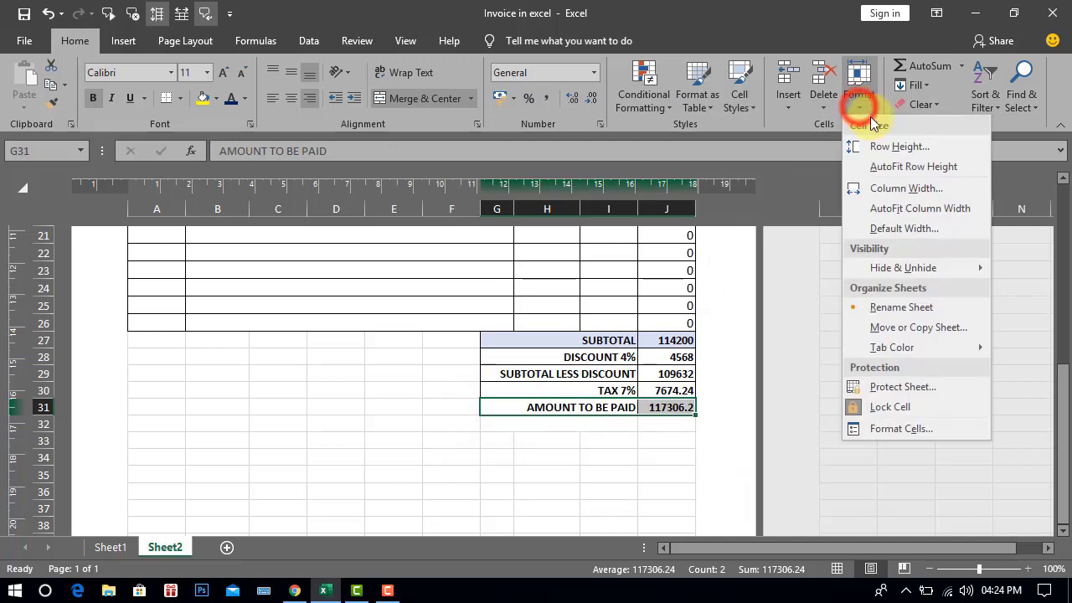
{"action": "left_click", "coordinate": [898, 428]}
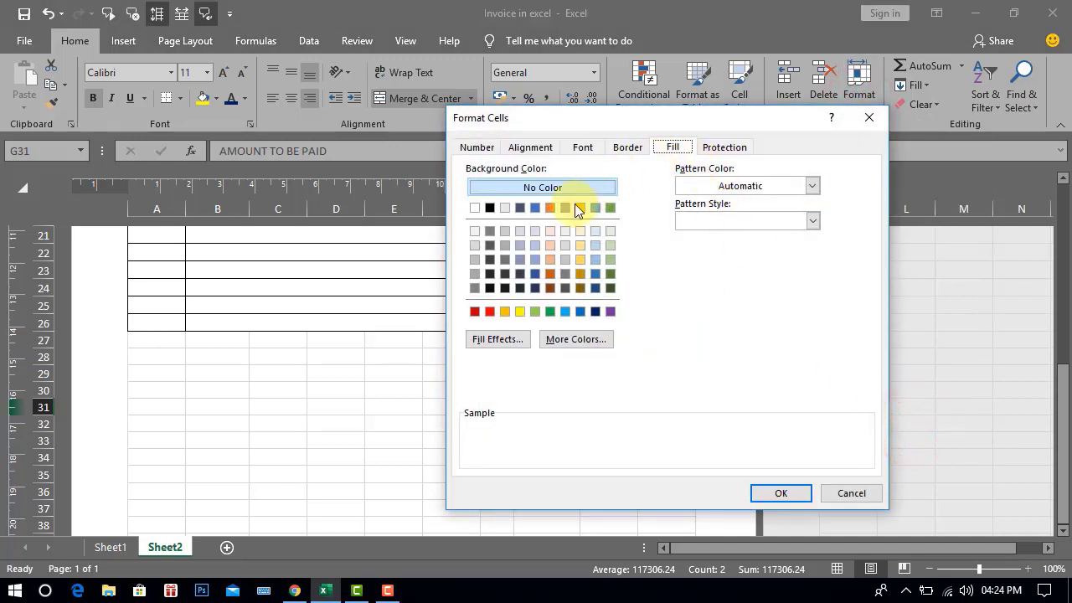
{"action": "left_click", "coordinate": [534, 231]}
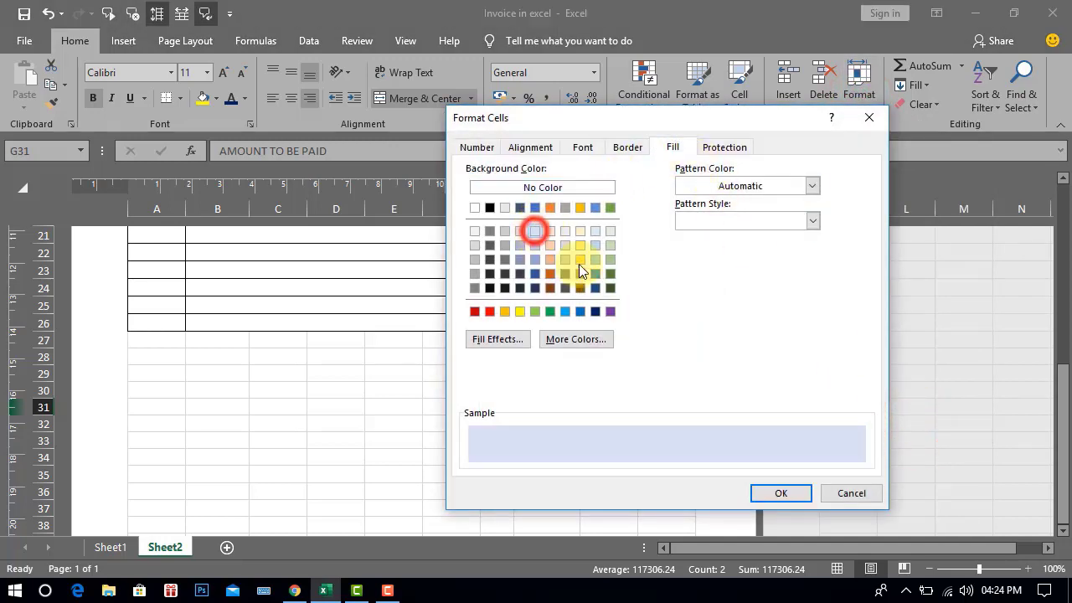
{"action": "left_click", "coordinate": [779, 493]}
{"action": "left_click", "coordinate": [616, 456]}
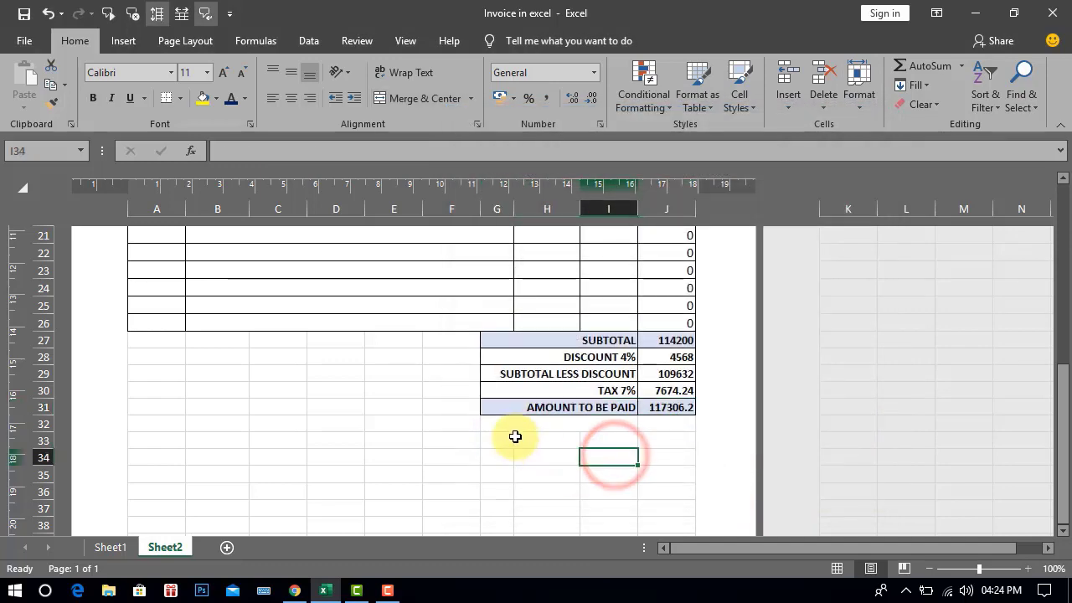
- Merge and center cells G32:J34 and cells G35:J35 below the totals block for the signature area
{"action": "left_click_drag", "start_coordinate": [500, 429], "coordinate": [662, 450]}
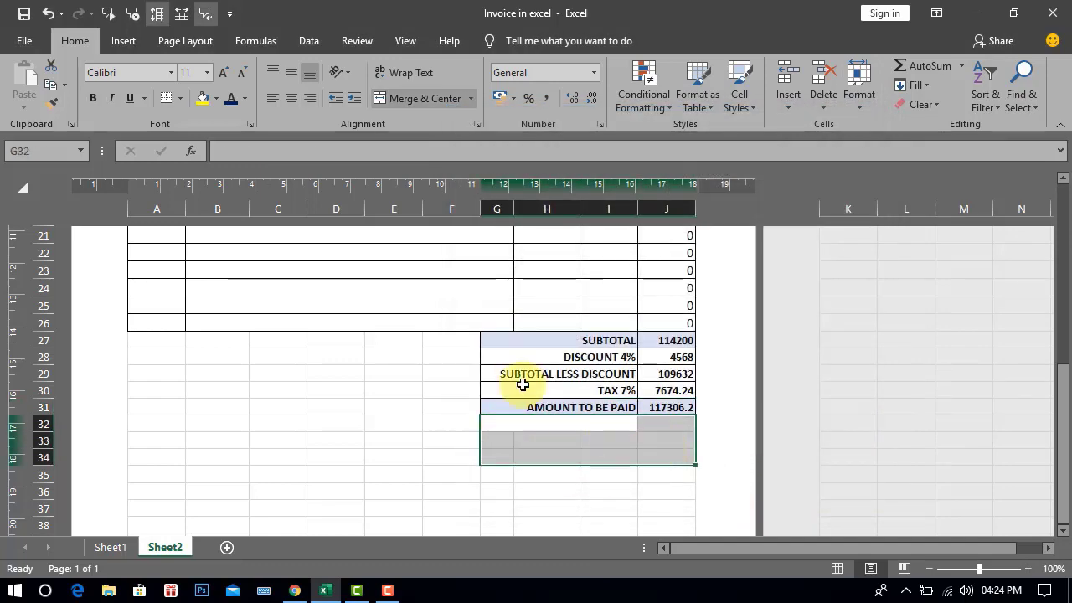
{"action": "left_click", "coordinate": [433, 100]}
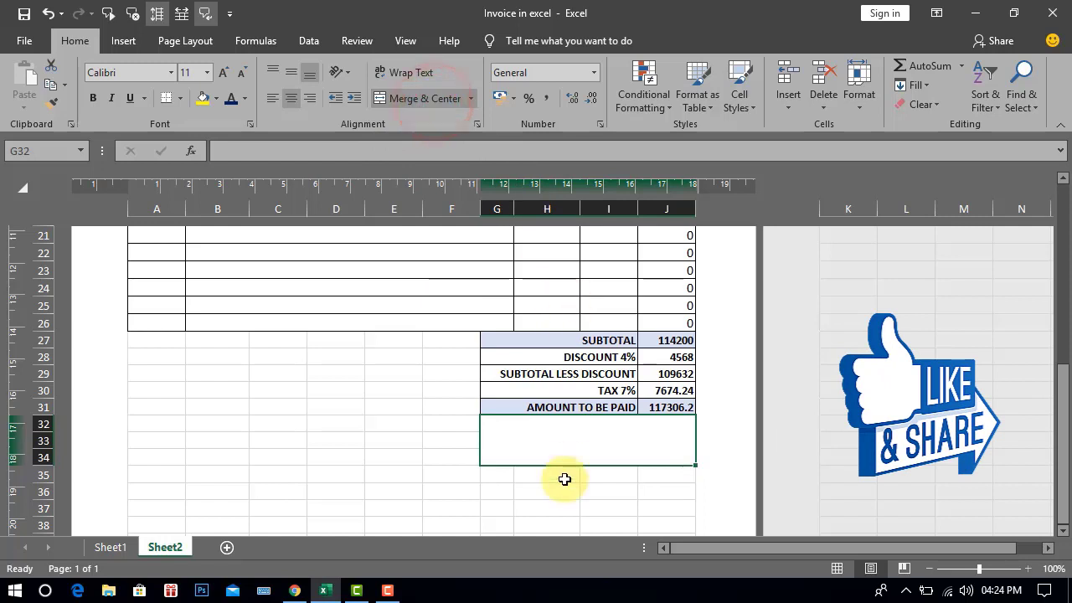
{"action": "left_click_drag", "start_coordinate": [493, 474], "coordinate": [648, 477]}
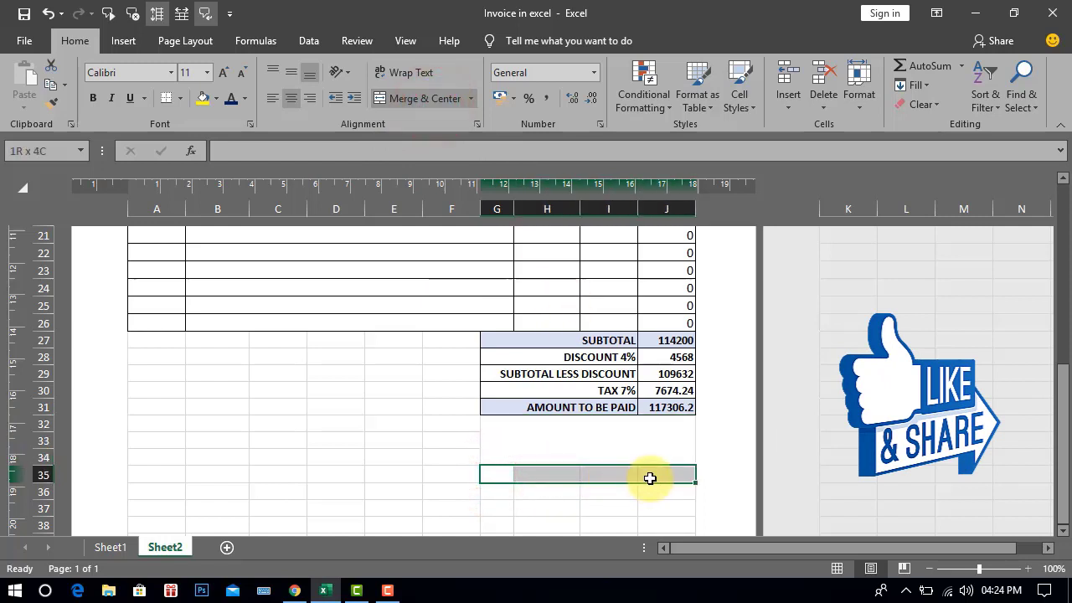
{"action": "left_click", "coordinate": [434, 100]}
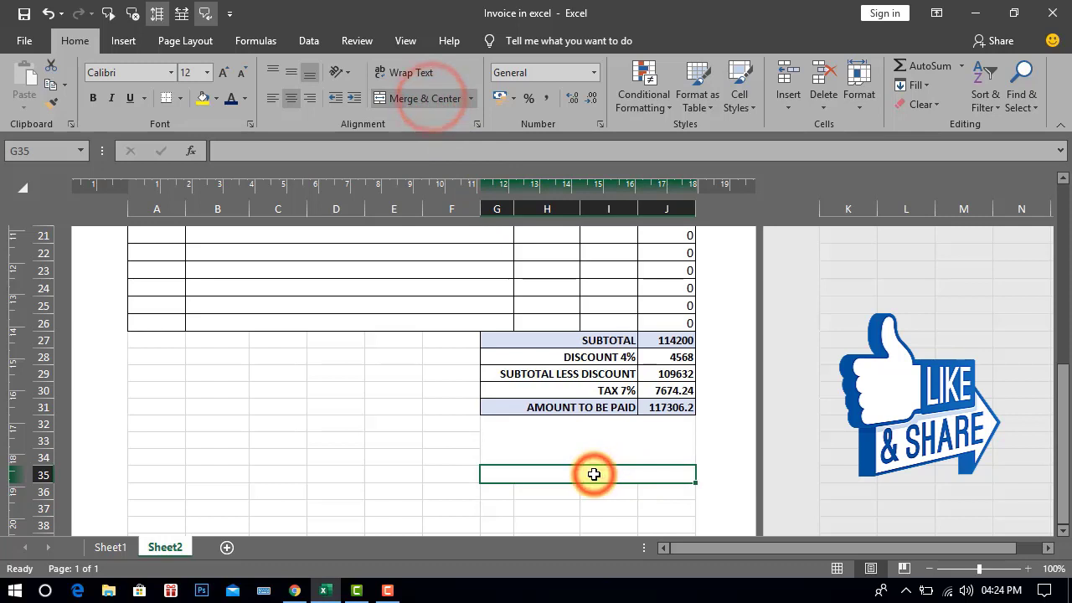
- Enter the label SIGNATURE & SEAL in the merged cell G35:J35
{"action": "type", "text": "SIGNATURE &"}
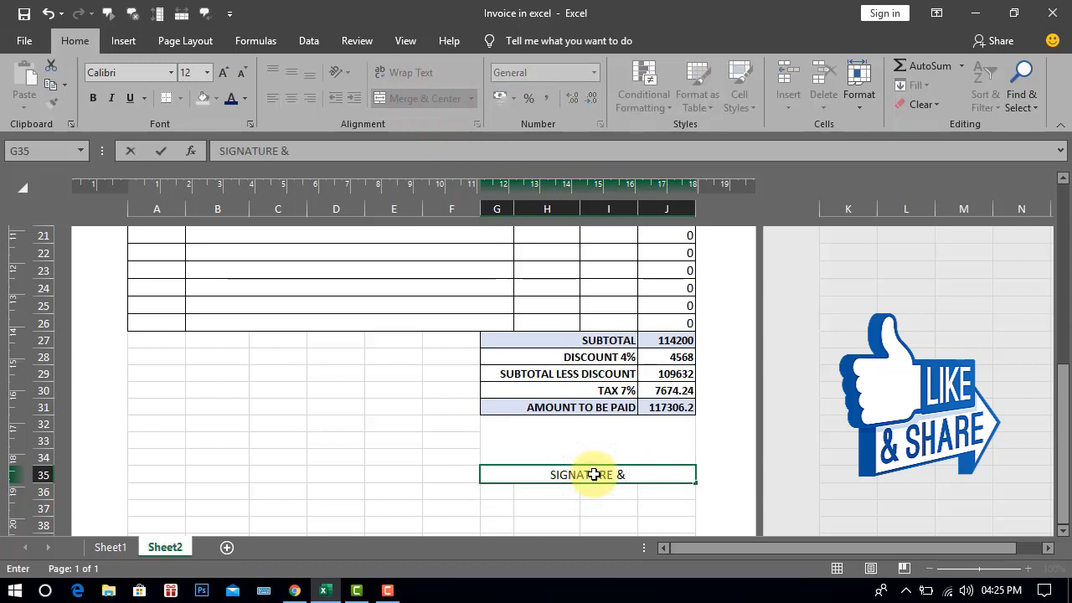
{"action": "type", "text": " SEAL"}
{"action": "left_click", "coordinate": [627, 506]}
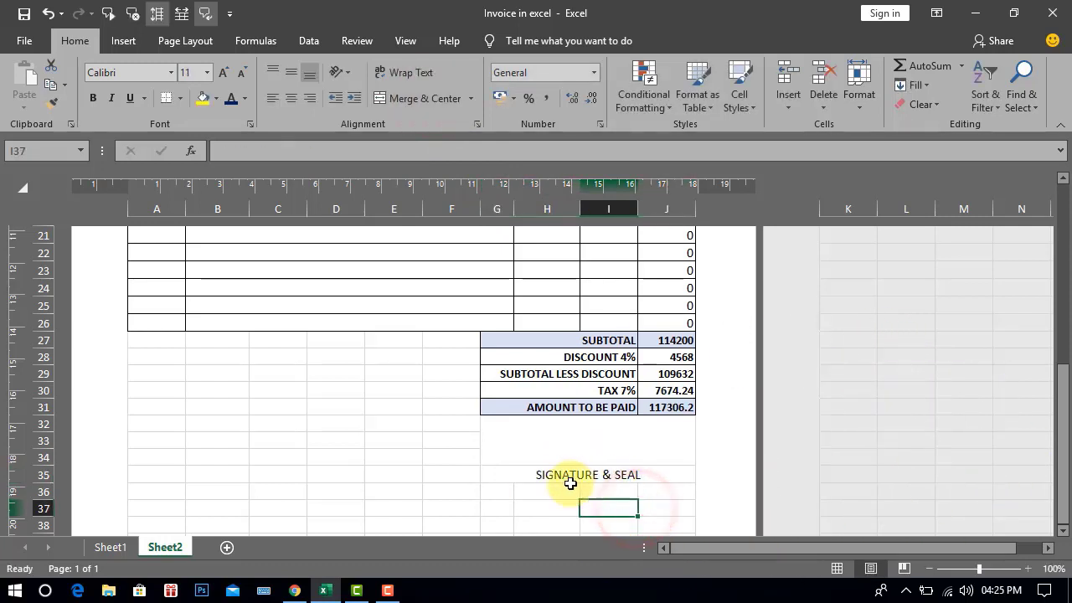
- Draw a straight horizontal line about 6.85 cm long above the SIGNATURE & SEAL label and give it the black line style
{"action": "left_click", "coordinate": [122, 40]}
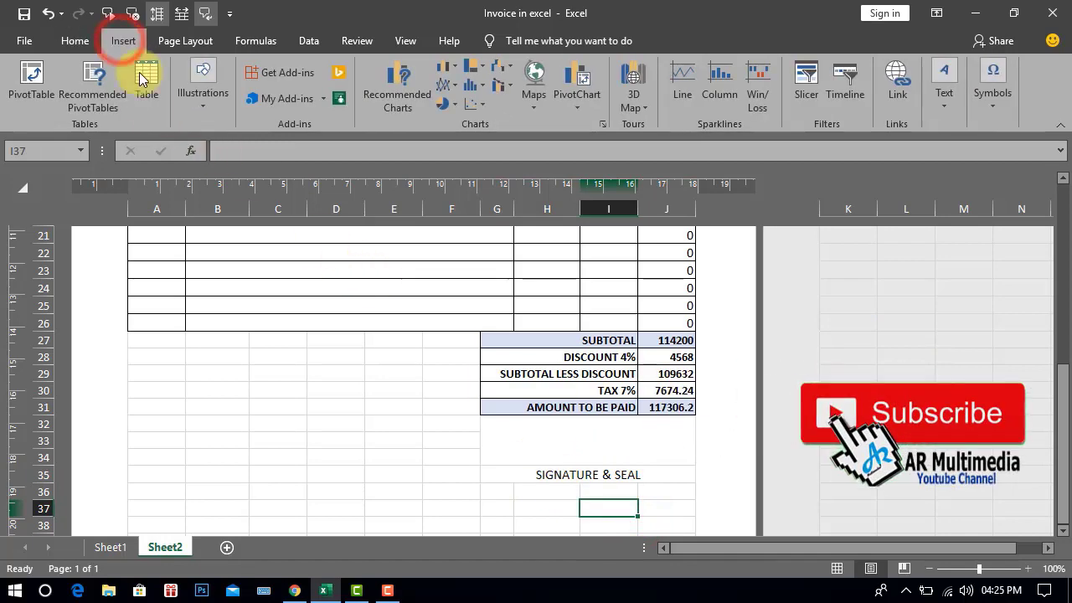
{"action": "left_click", "coordinate": [201, 104]}
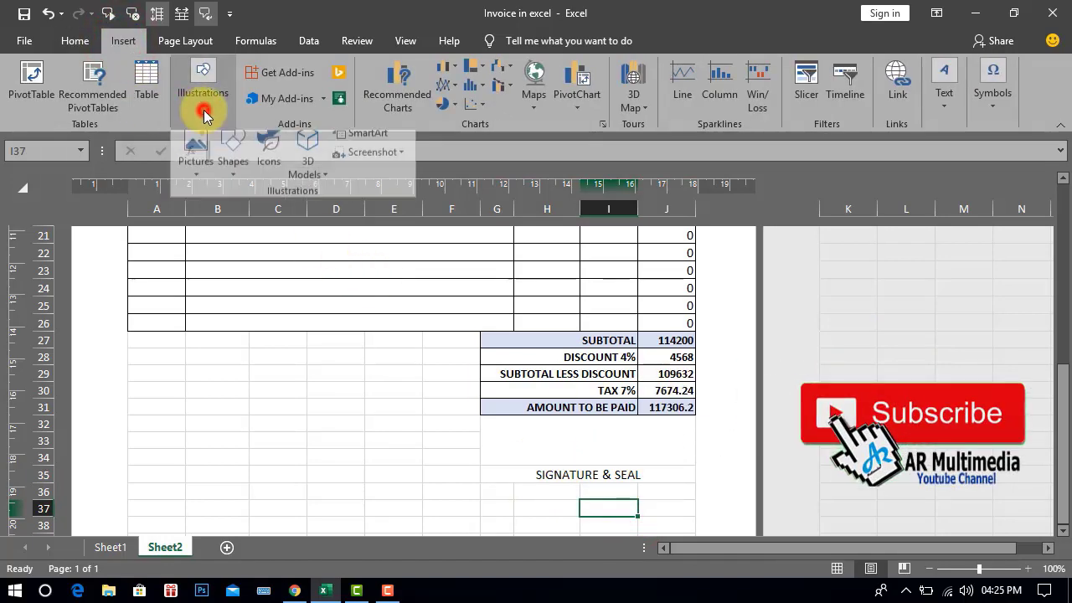
{"action": "left_click", "coordinate": [230, 159]}
{"action": "left_click", "coordinate": [241, 218]}
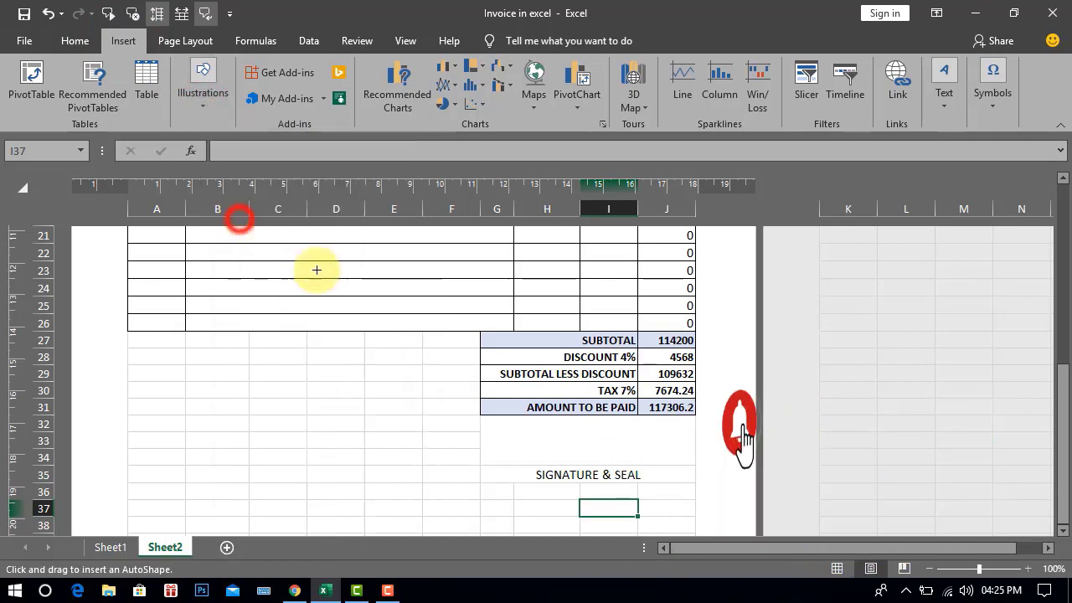
{"action": "left_click_drag", "start_coordinate": [479, 464], "coordinate": [694, 465]}
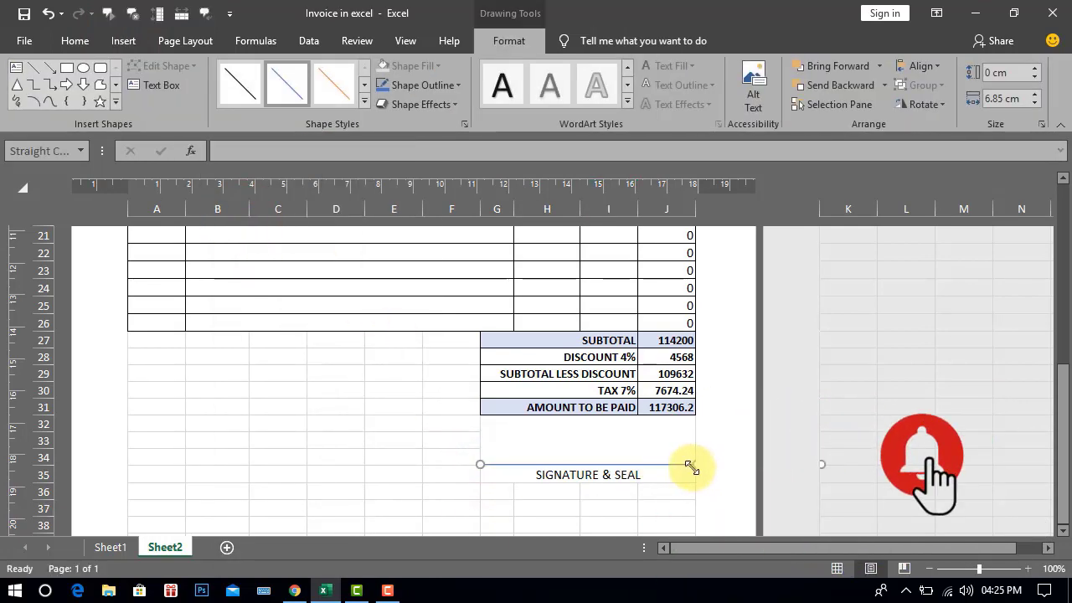
{"action": "left_click", "coordinate": [246, 88]}
{"action": "left_click", "coordinate": [312, 434]}
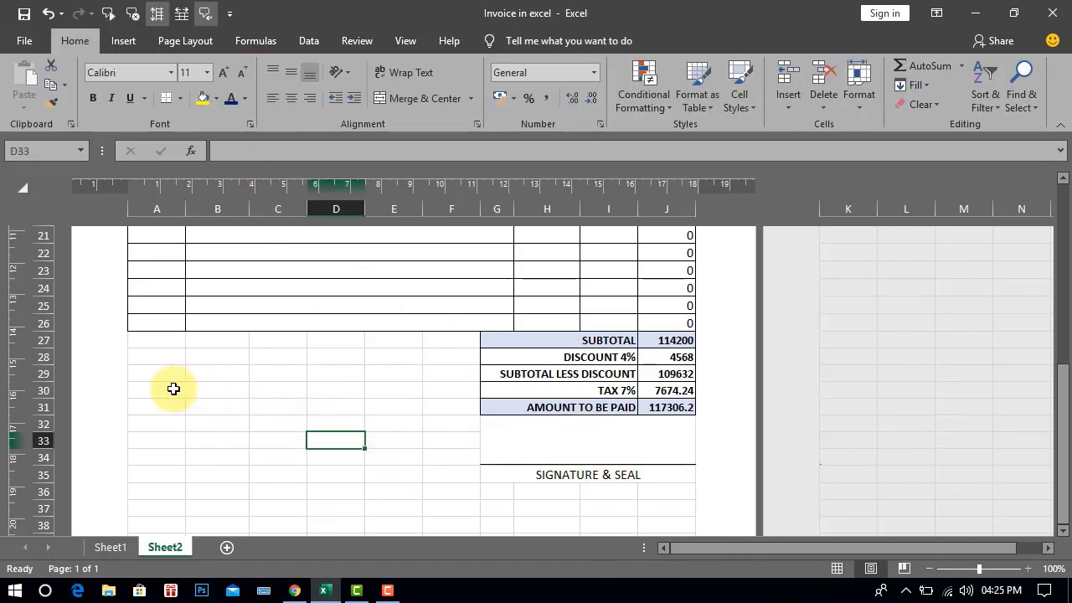
- Merge and center cells A30:F31 and enter "Thank you for your business" at font size 12
{"action": "left_click_drag", "start_coordinate": [154, 396], "coordinate": [433, 410]}
{"action": "left_click", "coordinate": [421, 99]}
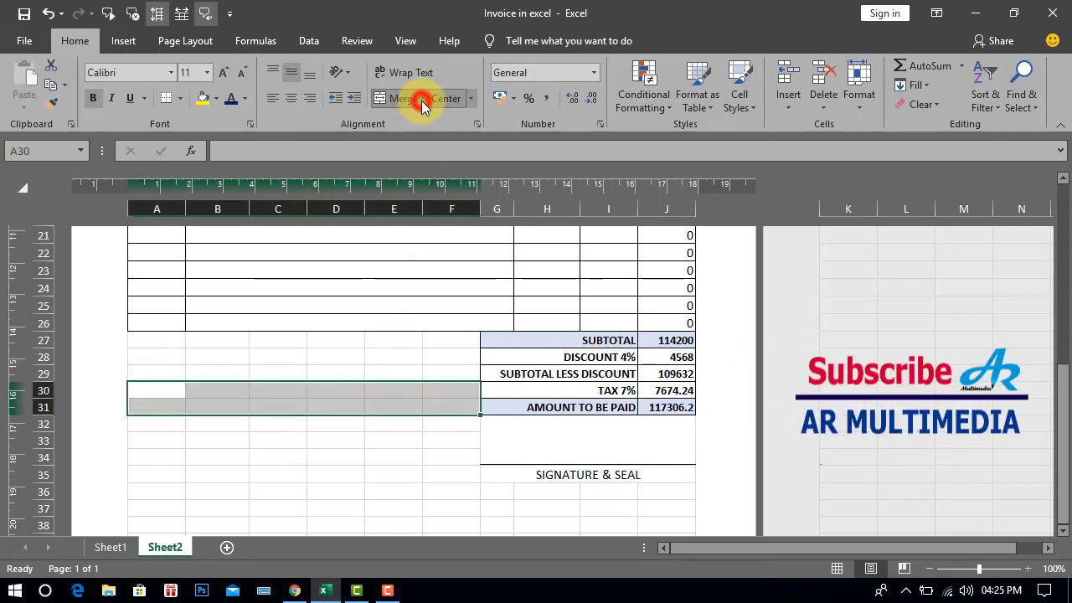
{"action": "left_click", "coordinate": [206, 73]}
{"action": "left_click", "coordinate": [184, 153]}
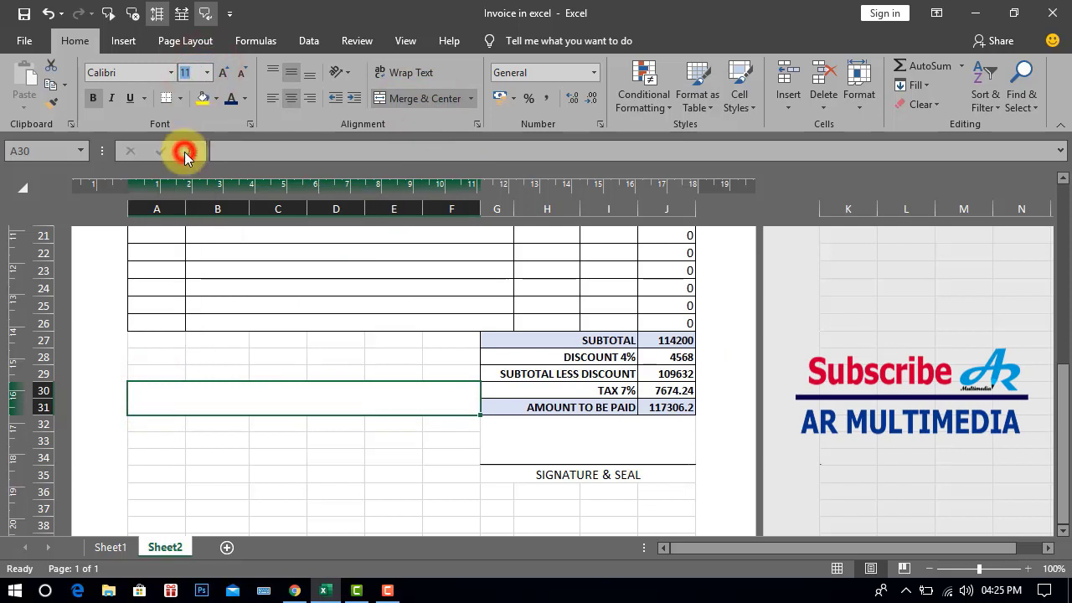
{"action": "type", "text": "Thank you for your business"}
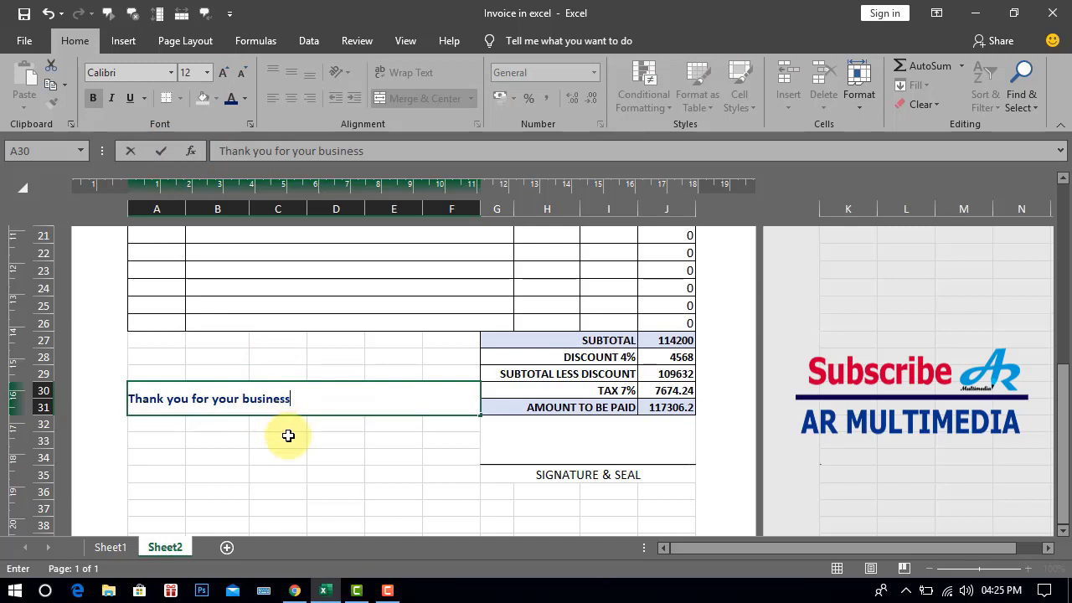
{"action": "left_click", "coordinate": [287, 435]}
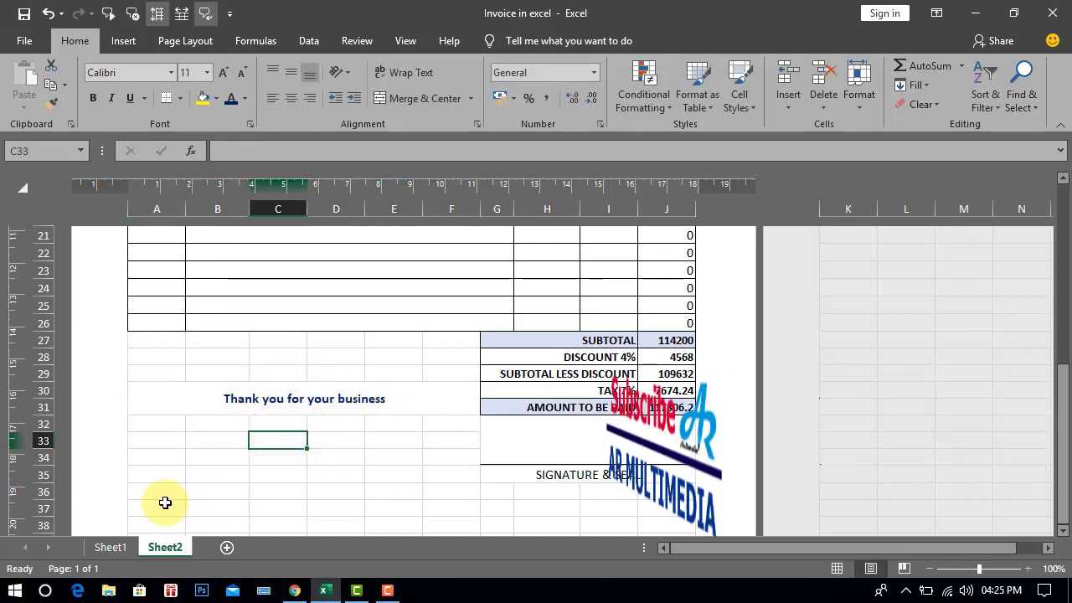
- Merge and center cells A36:J36 and fill the merged cell with the lightest blue theme colour as a footer band
{"action": "left_click", "coordinate": [139, 493]}
{"action": "left_click_drag", "start_coordinate": [228, 501], "coordinate": [652, 490]}
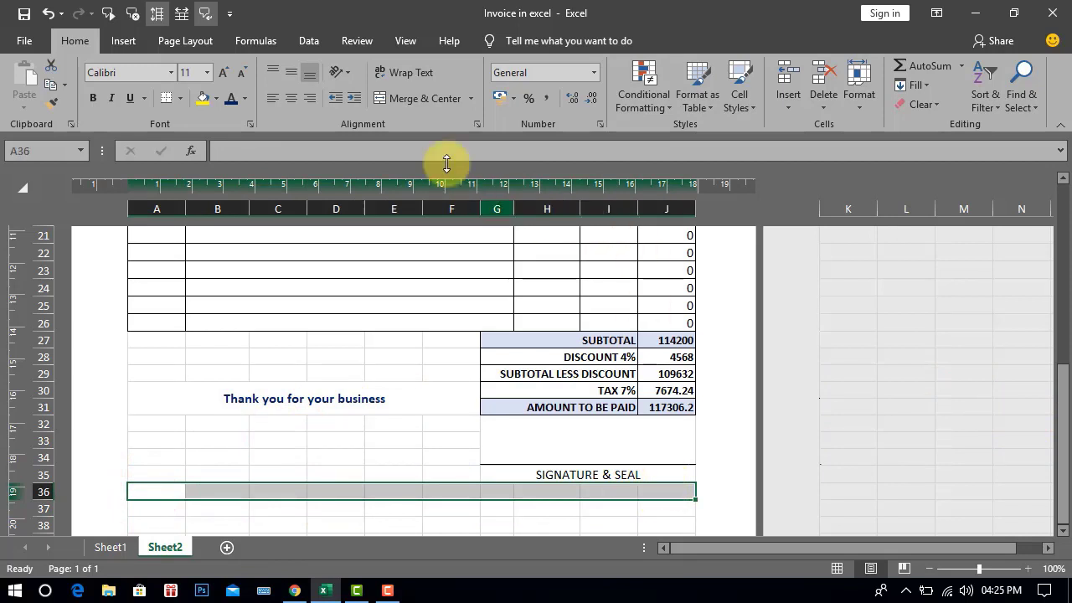
{"action": "left_click", "coordinate": [452, 102]}
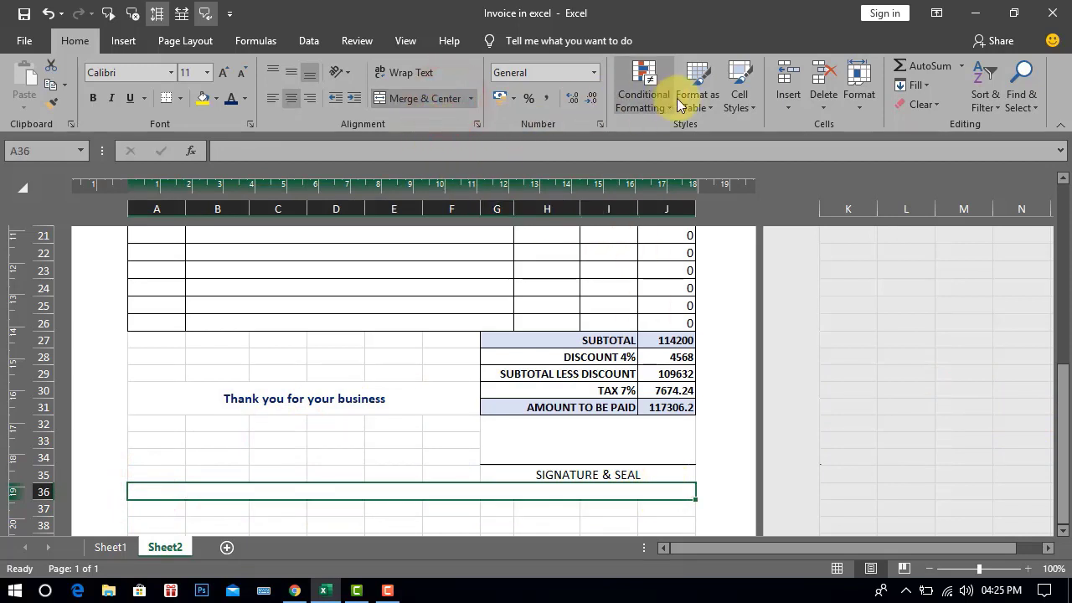
{"action": "left_click", "coordinate": [863, 111]}
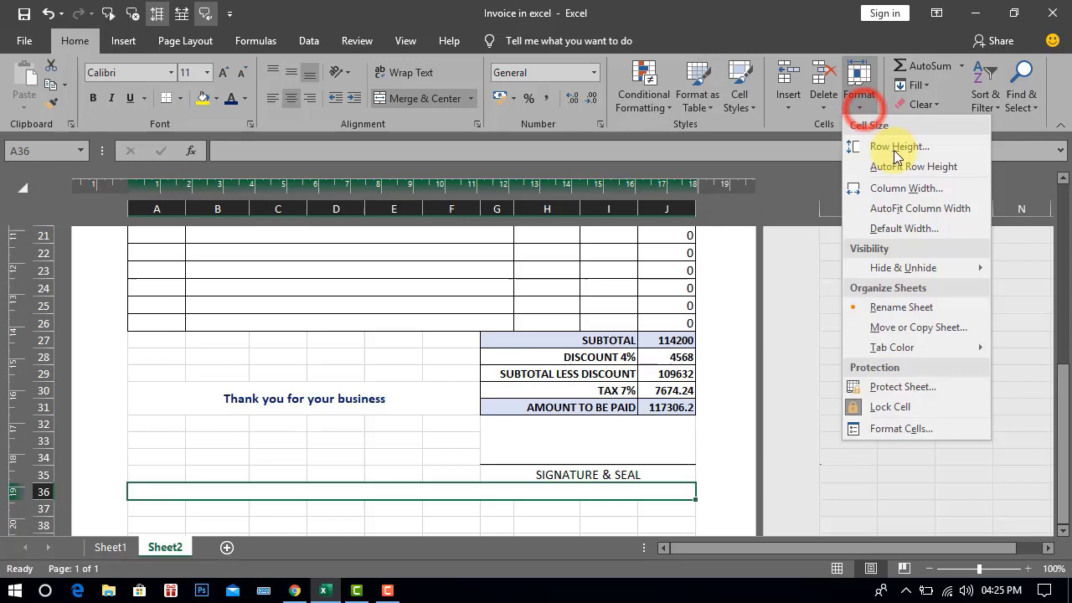
{"action": "left_click", "coordinate": [935, 426]}
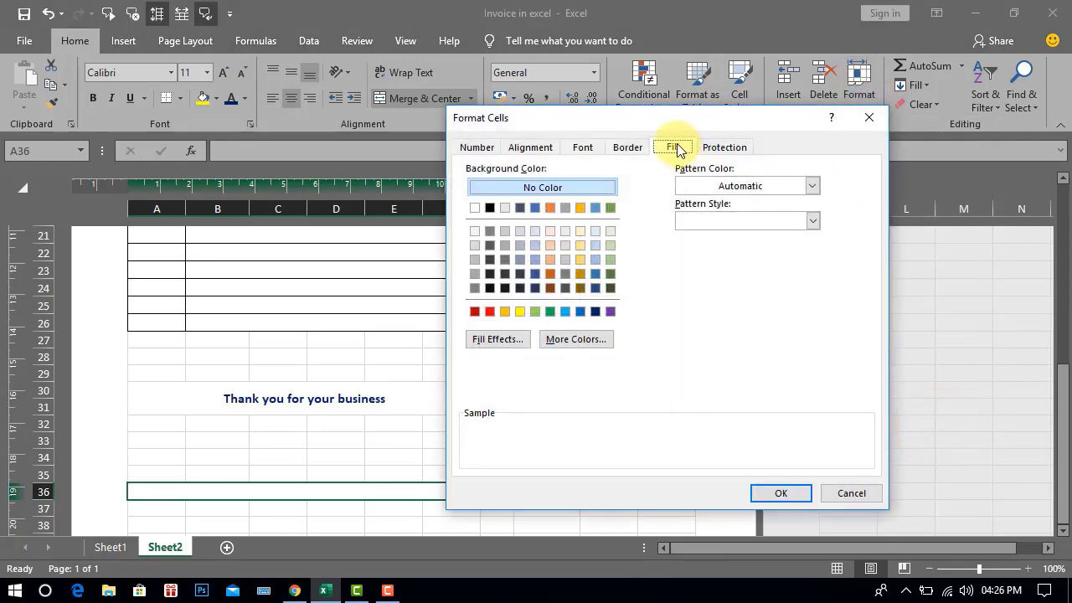
{"action": "left_click", "coordinate": [534, 231]}
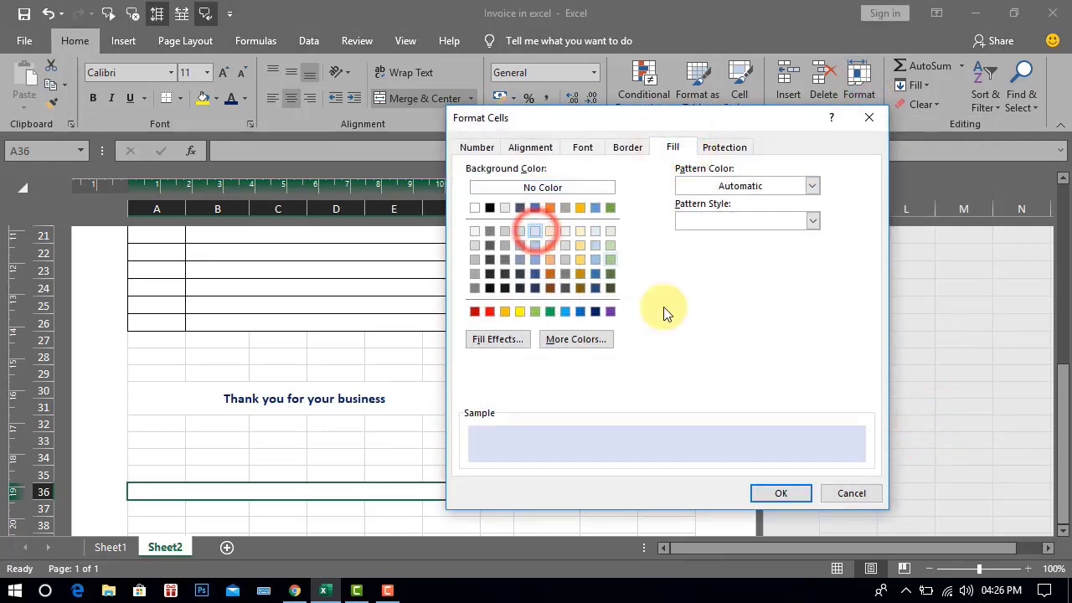
{"action": "left_click", "coordinate": [771, 494]}
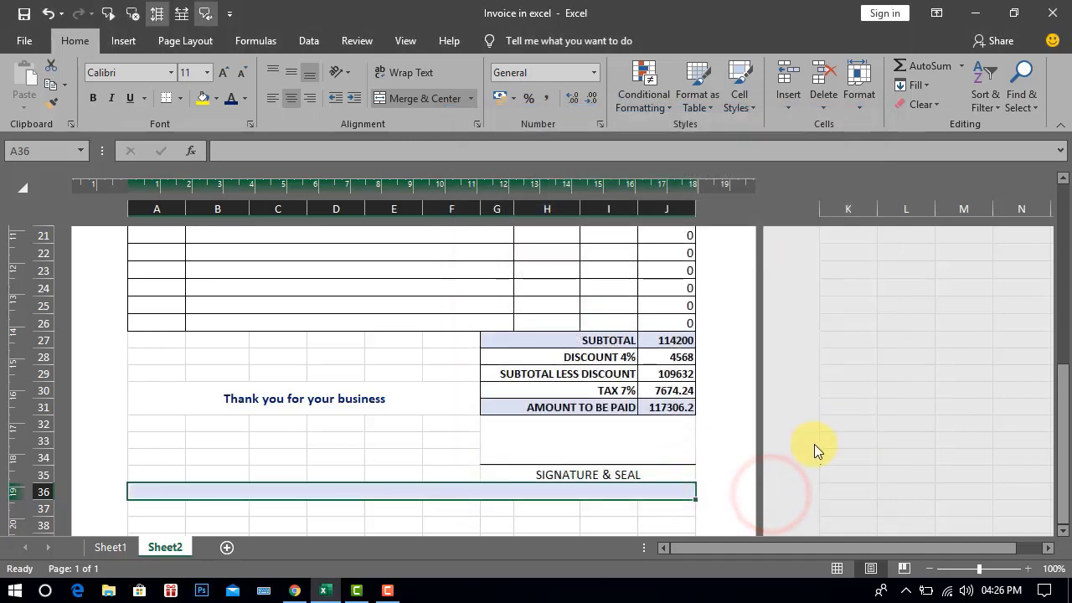
{"action": "left_click", "coordinate": [706, 438]}
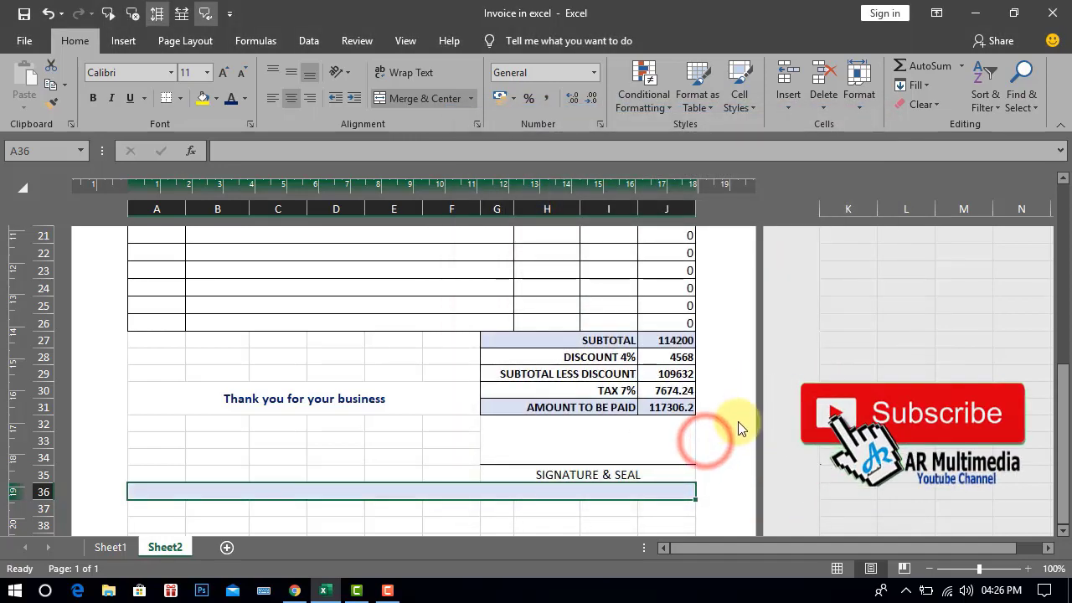
- Set the font colour of the INVOICE title and the WRITE YOUR COMPANY NAME heading to the standard dark blue
{"action": "scroll", "coordinate": [737, 427], "scroll_direction": "up", "scroll_amount": 7}
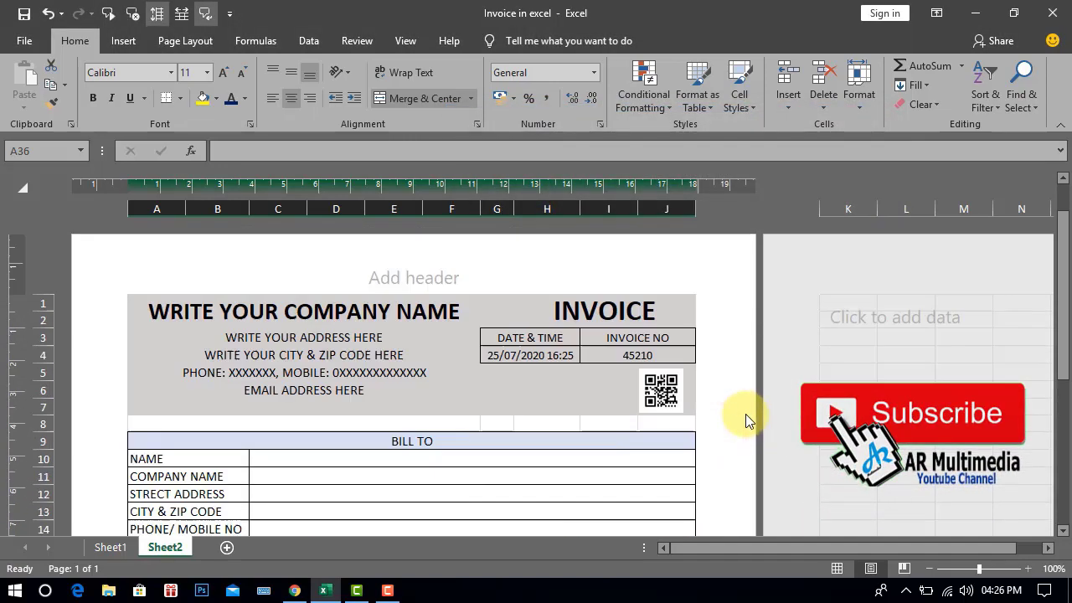
{"action": "left_click", "coordinate": [621, 310]}
{"action": "left_click", "coordinate": [620, 311]}
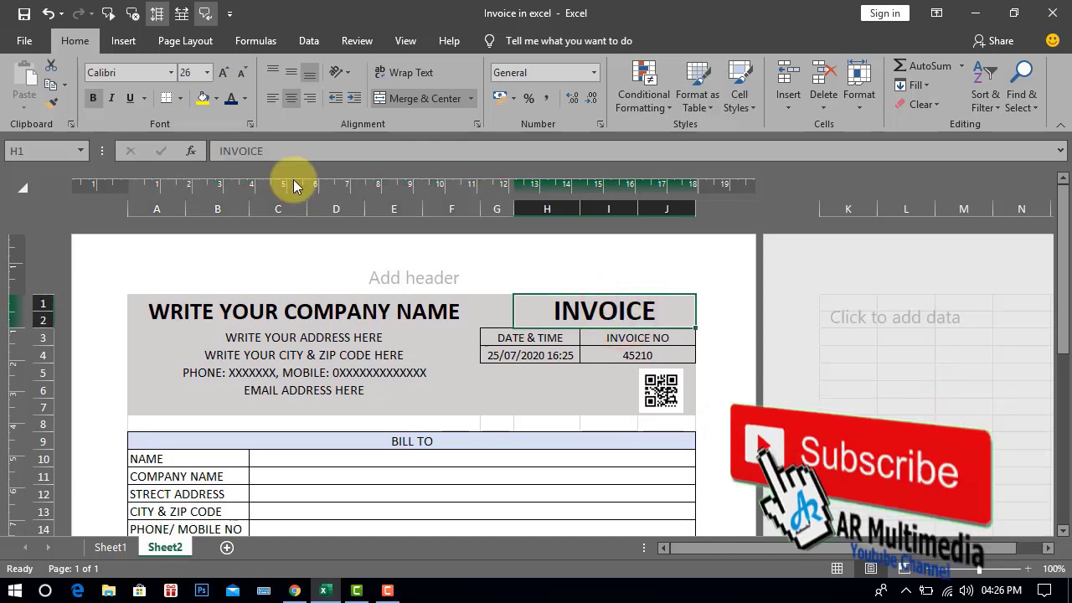
{"action": "left_click", "coordinate": [245, 99]}
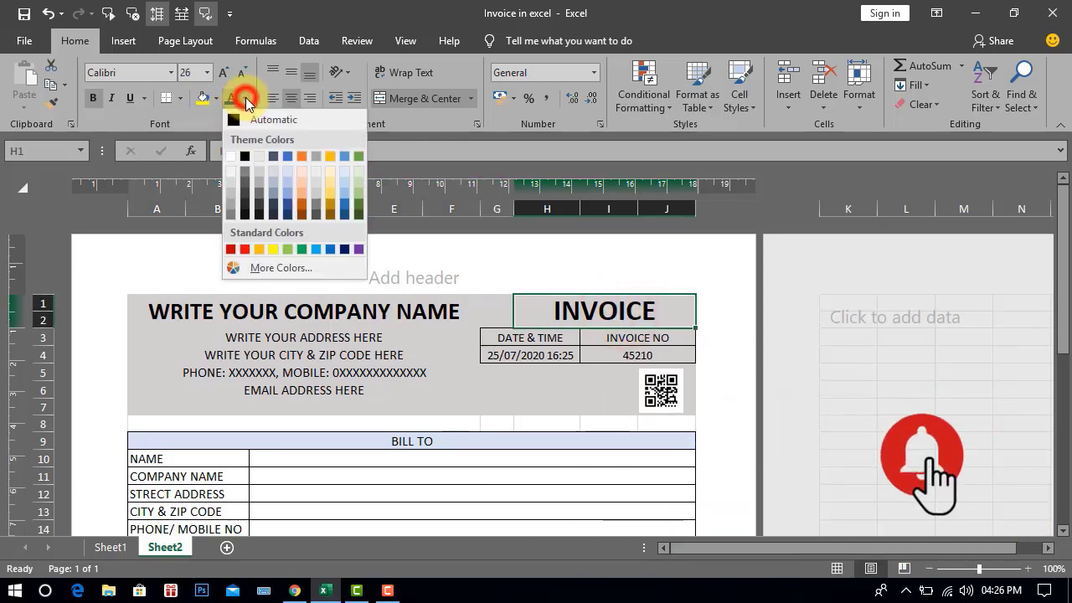
{"action": "left_click", "coordinate": [344, 249]}
{"action": "left_click", "coordinate": [326, 310]}
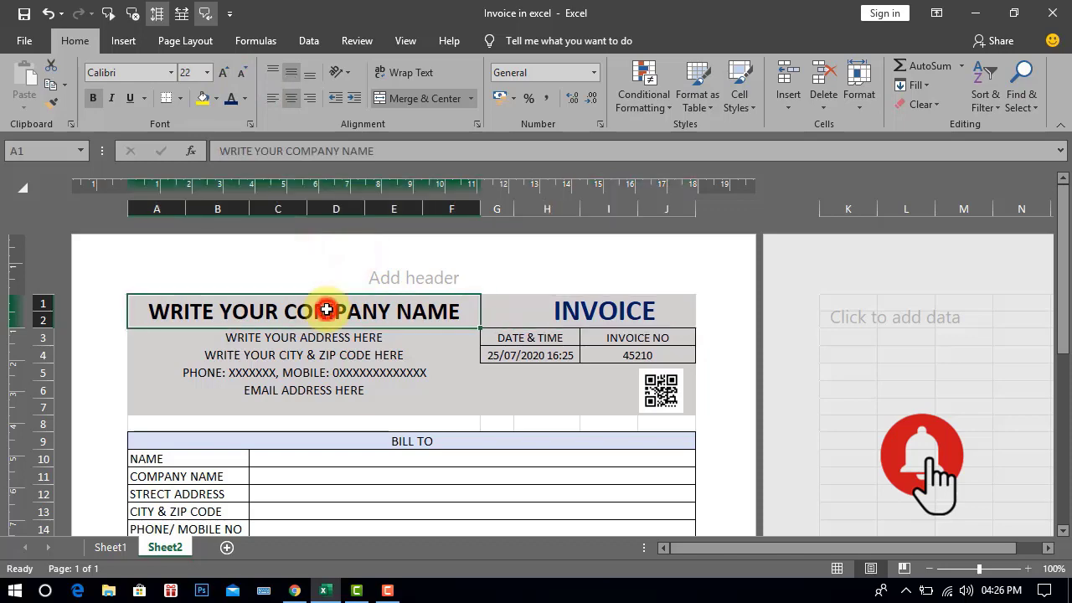
{"action": "left_click", "coordinate": [231, 100]}
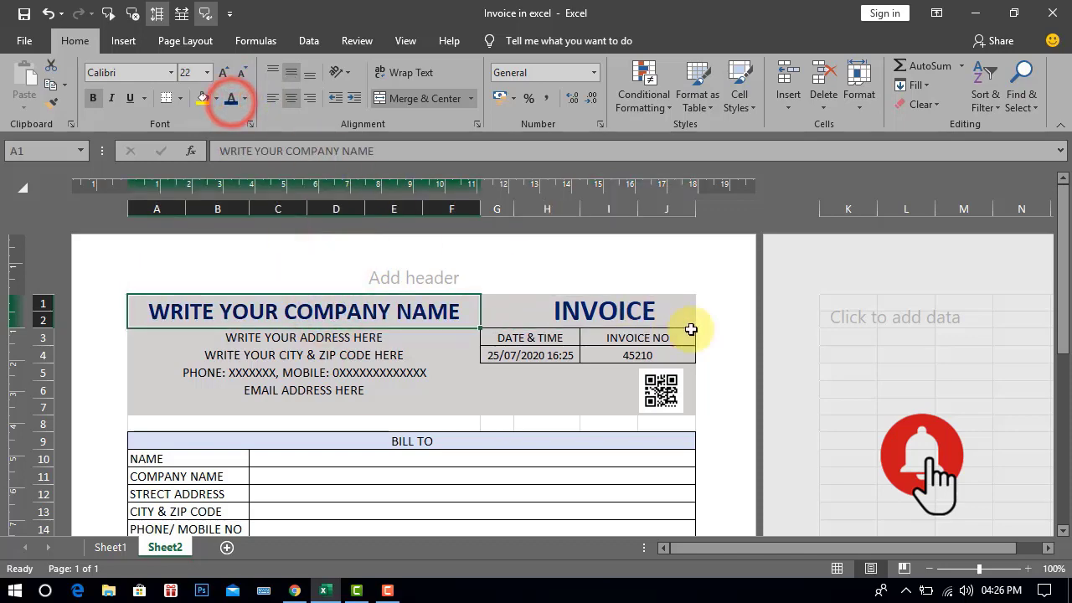
- Review the invoice from the BILL TO section and product table headings through the totals and footer band, and back to the header
{"action": "scroll", "coordinate": [818, 363], "scroll_direction": "down", "scroll_amount": 3}
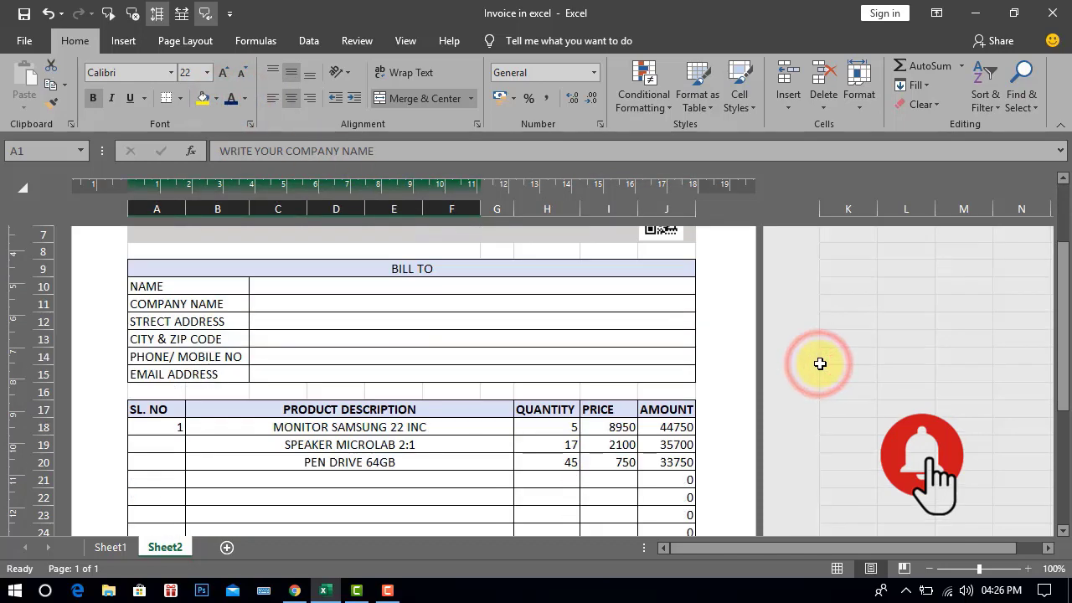
{"action": "left_click_drag", "start_coordinate": [524, 356], "coordinate": [645, 359]}
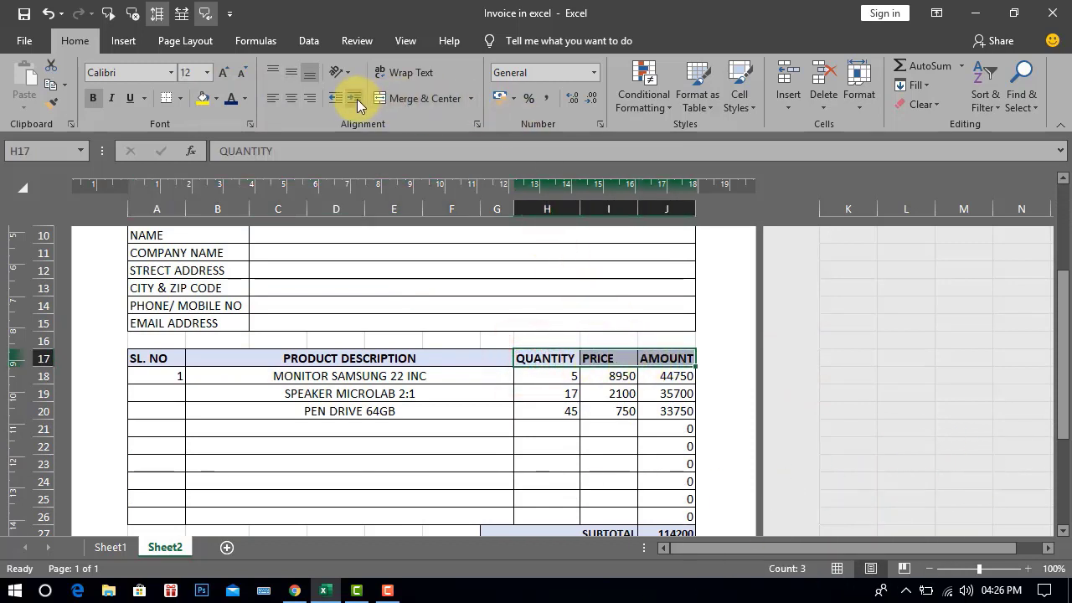
{"action": "left_click", "coordinate": [667, 411]}
{"action": "scroll", "coordinate": [905, 349], "scroll_direction": "down", "scroll_amount": 2}
{"action": "scroll", "coordinate": [907, 351], "scroll_direction": "down", "scroll_amount": 2}
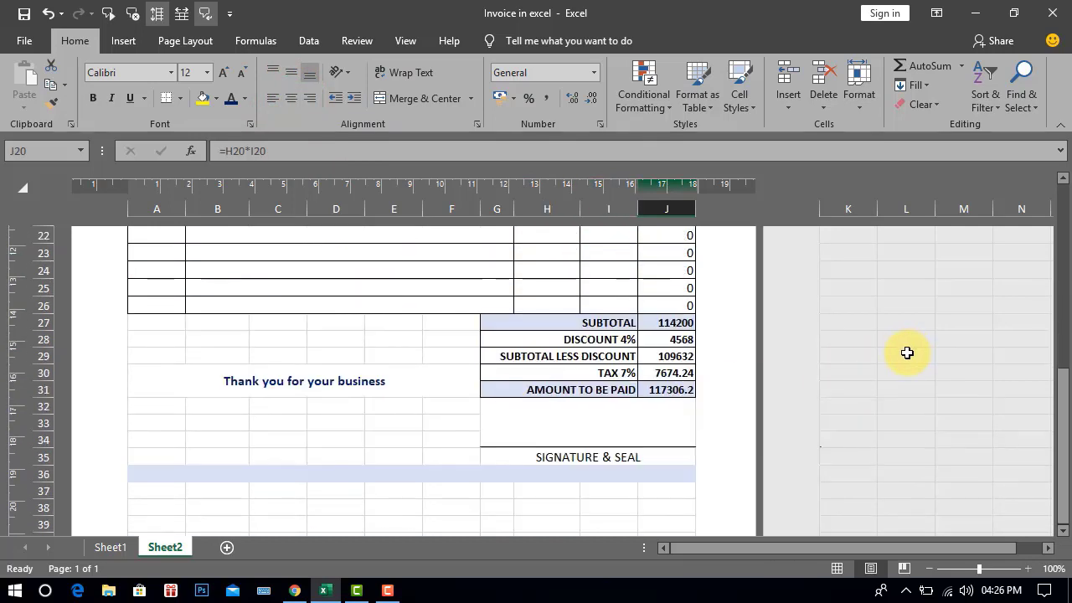
{"action": "scroll", "coordinate": [904, 352], "scroll_direction": "up", "scroll_amount": 7}
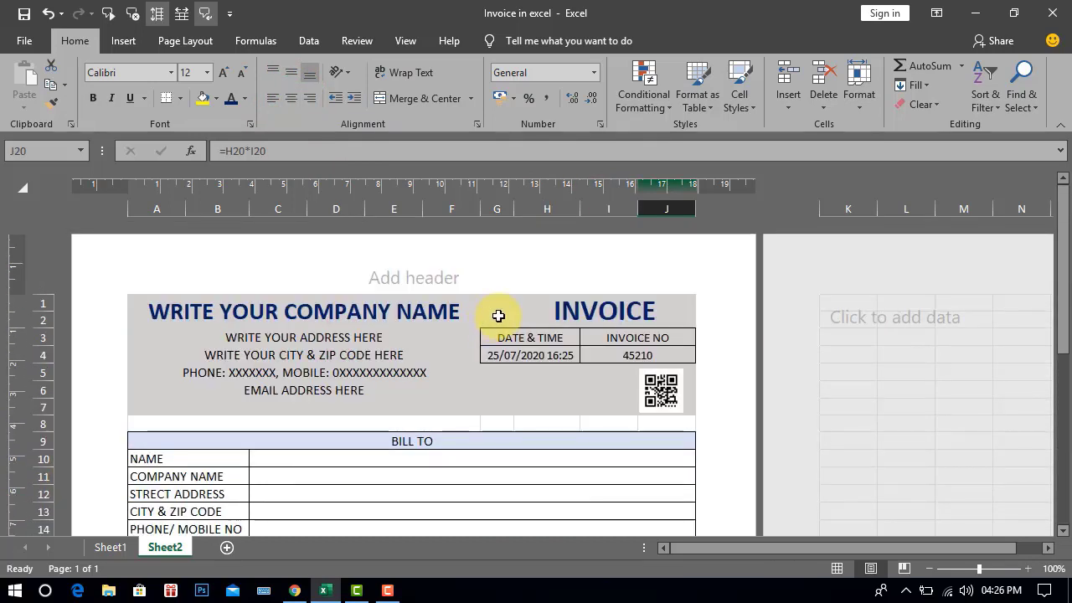
{"action": "scroll", "coordinate": [496, 330], "scroll_direction": "down", "scroll_amount": 3}
{"action": "scroll", "coordinate": [496, 331], "scroll_direction": "up", "scroll_amount": 3}
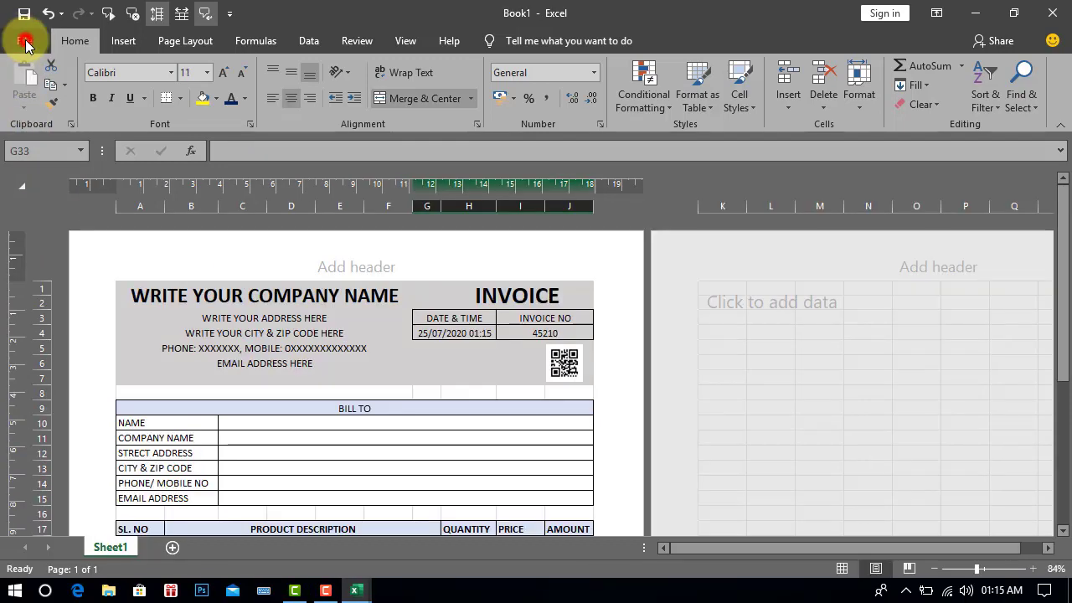
- Save the workbook to the Desktop under the file name "Invoice in excel"
{"action": "left_click", "coordinate": [24, 42]}
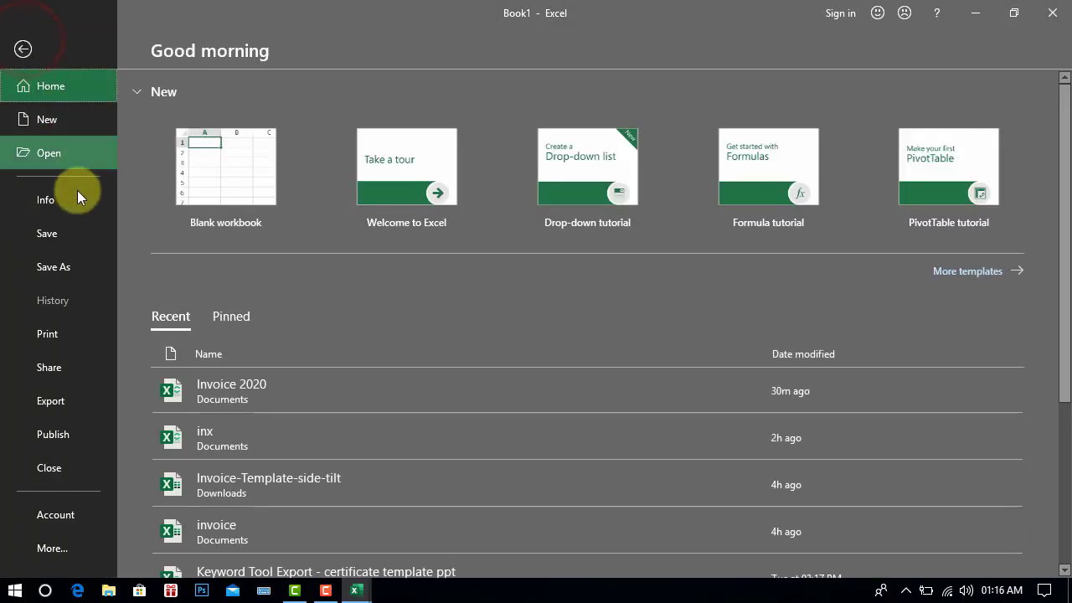
{"action": "left_click", "coordinate": [49, 231]}
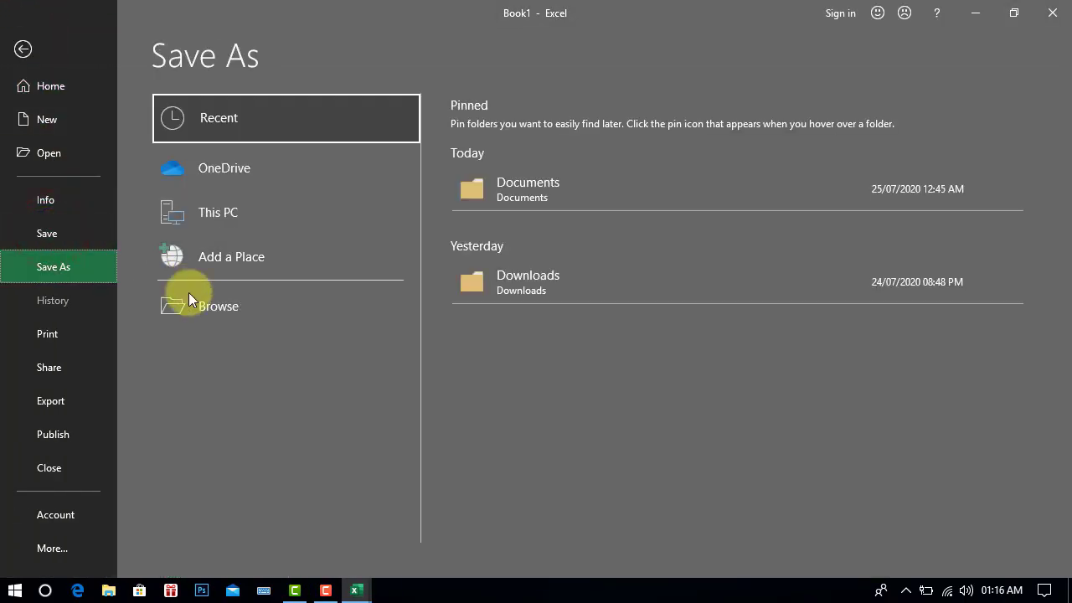
{"action": "left_click", "coordinate": [203, 309]}
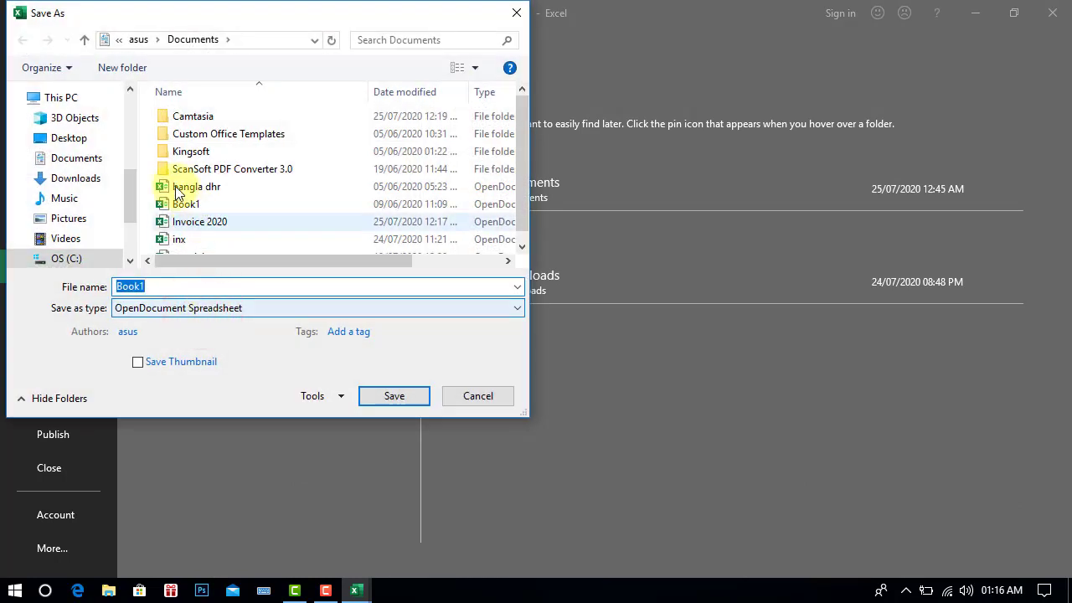
{"action": "left_click", "coordinate": [68, 139]}
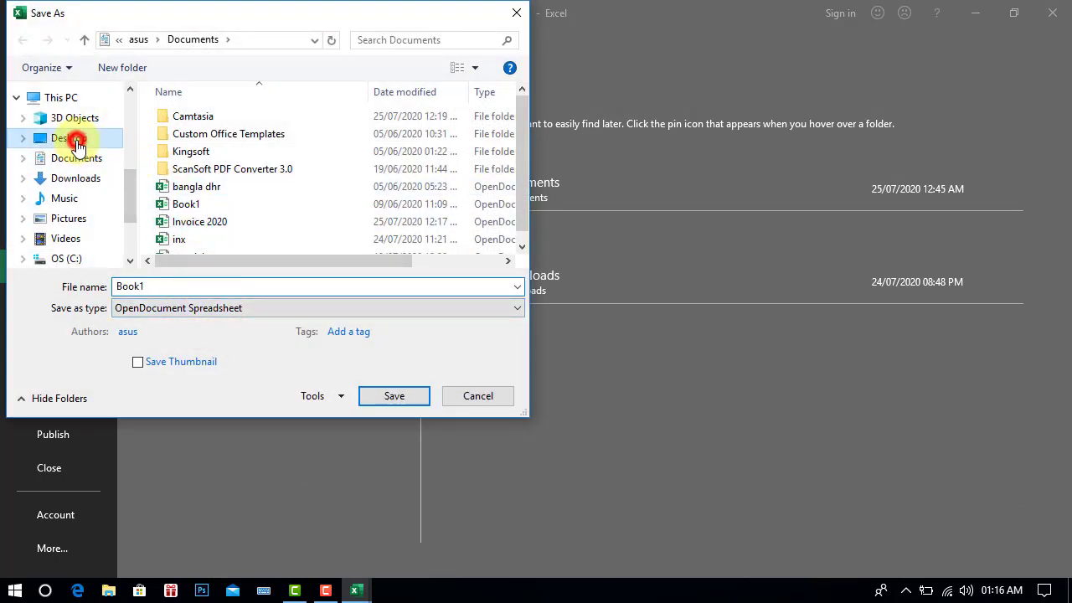
{"action": "double_click", "coordinate": [154, 286]}
{"action": "type", "text": "In"}
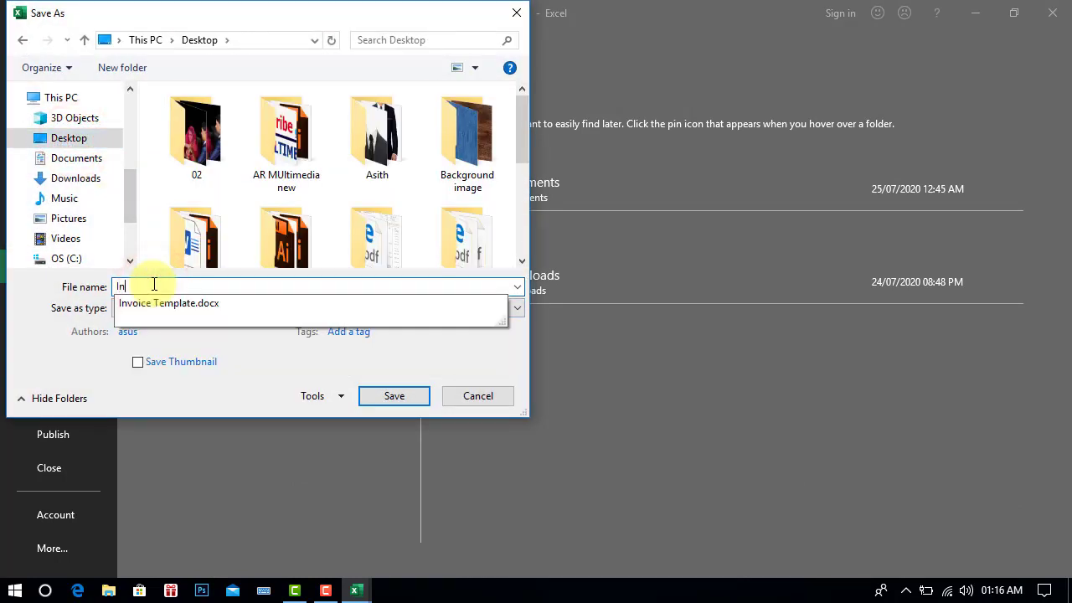
{"action": "type", "text": "voice 10"}
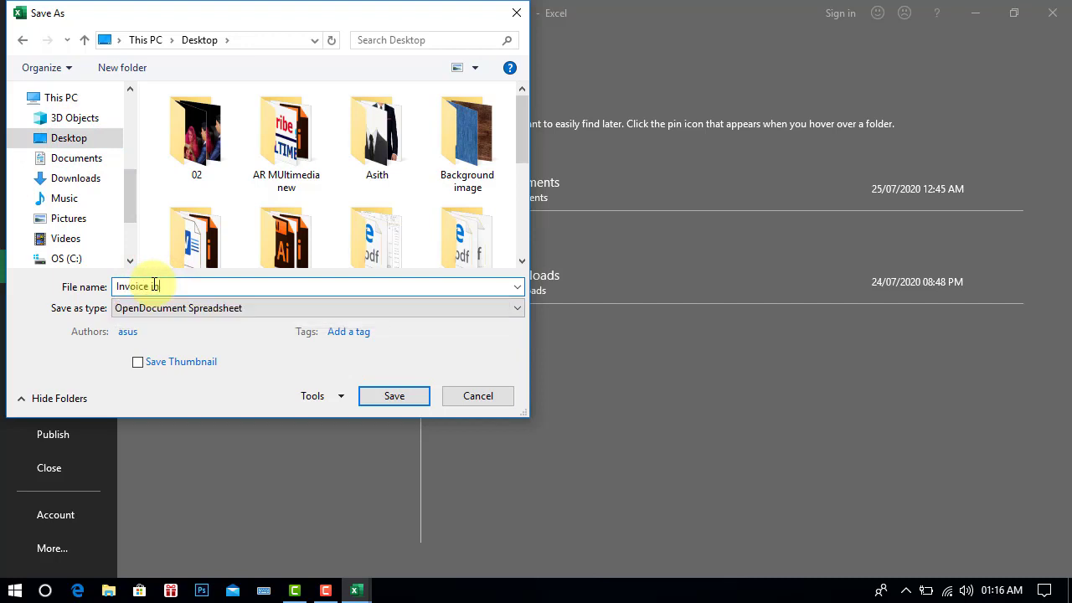
{"action": "type", "text": " excel"}
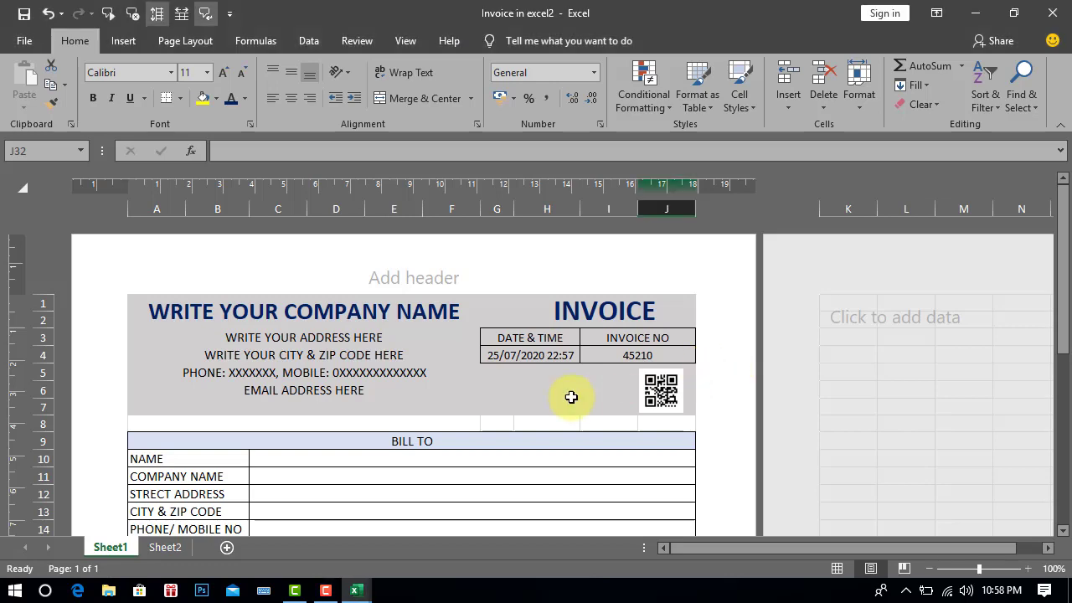
{"action": "scroll", "coordinate": [456, 337], "scroll_direction": "down", "scroll_amount": 7}
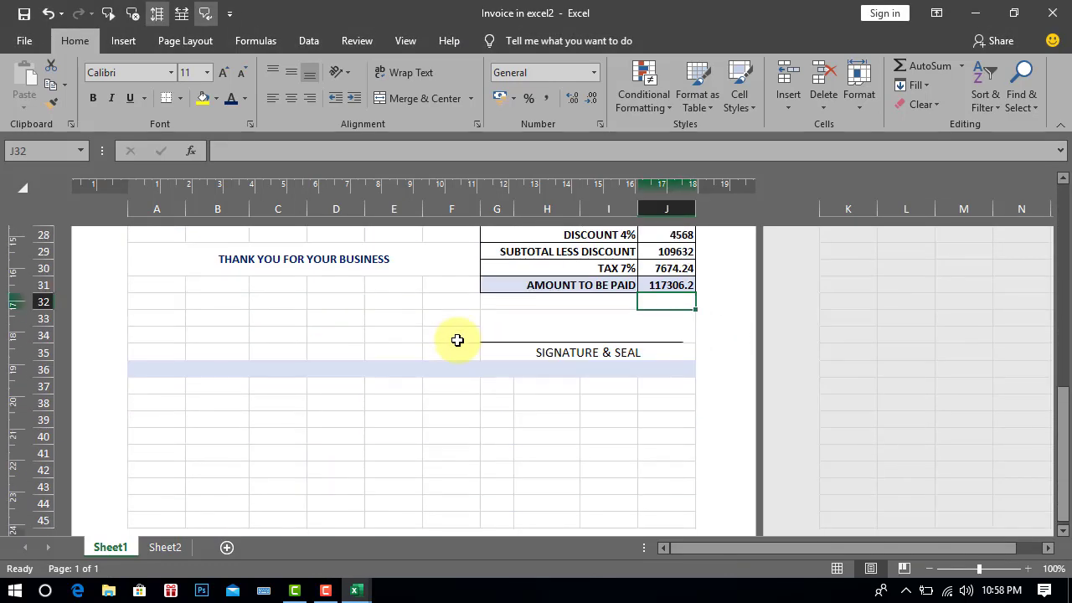
{"action": "scroll", "coordinate": [457, 340], "scroll_direction": "up", "scroll_amount": 8}
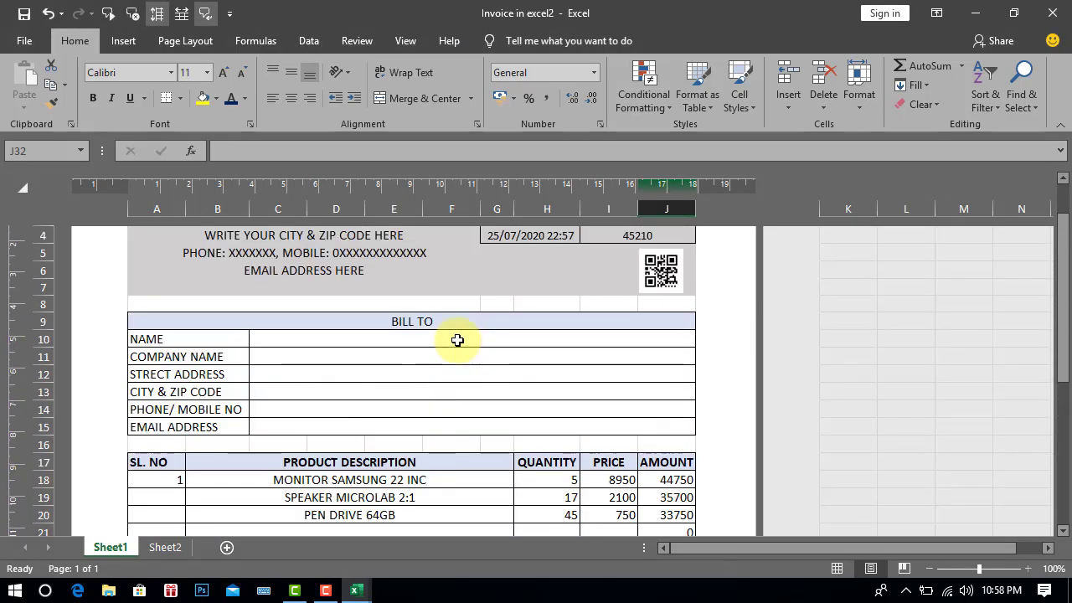